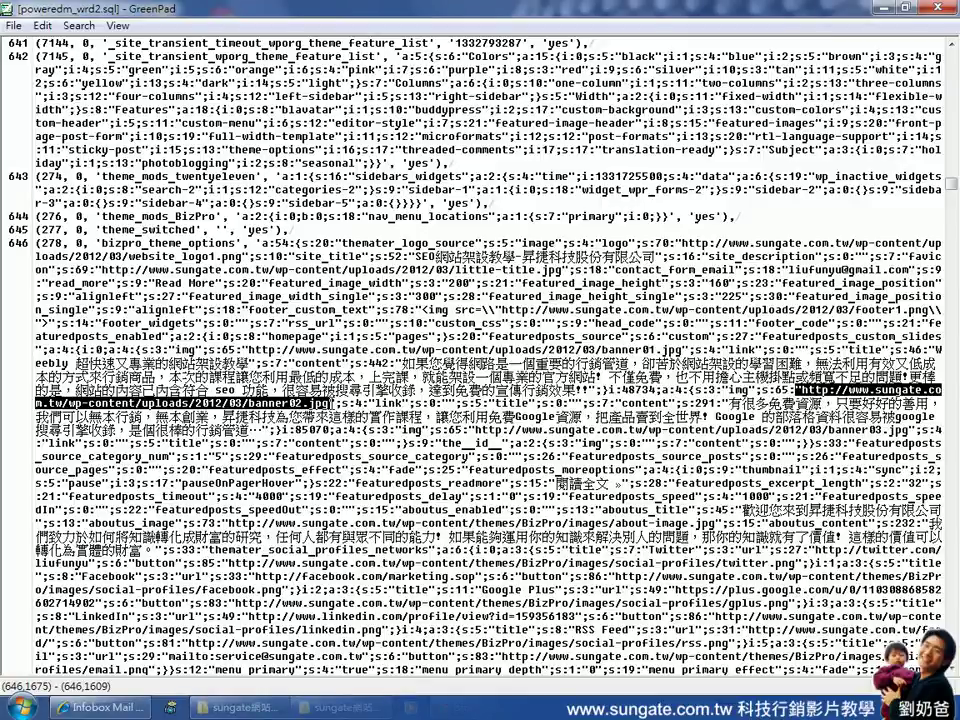
Extend the selection to cover the full banner02.jpg URL and its closing quote
key(shift+Right)
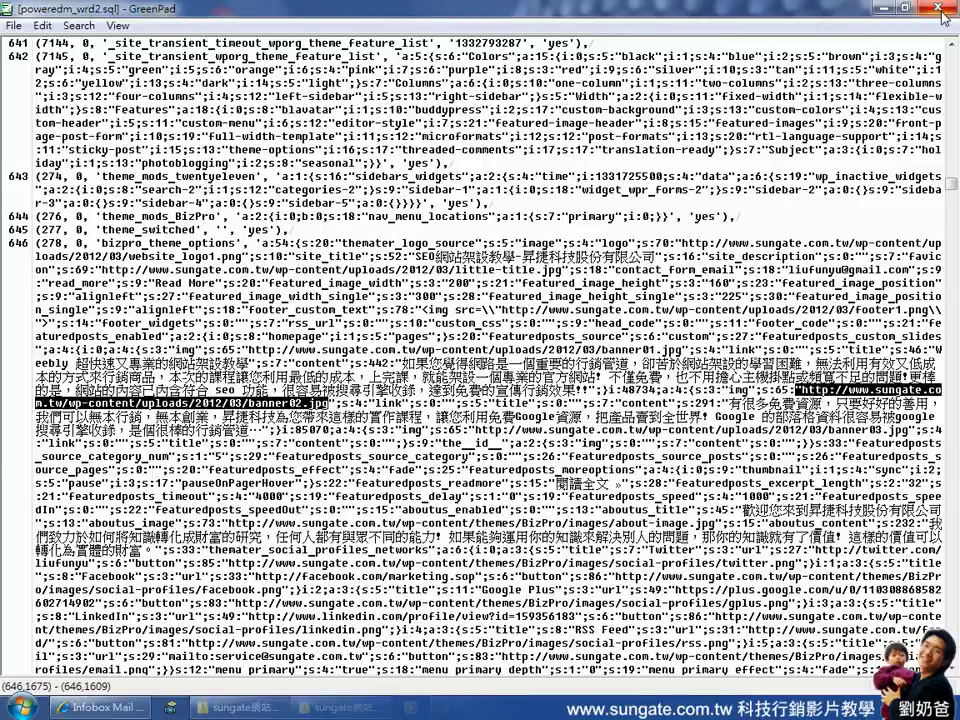
Close the SQL dump and open the inner sungatecom folder of WordPress files
click(938, 8)
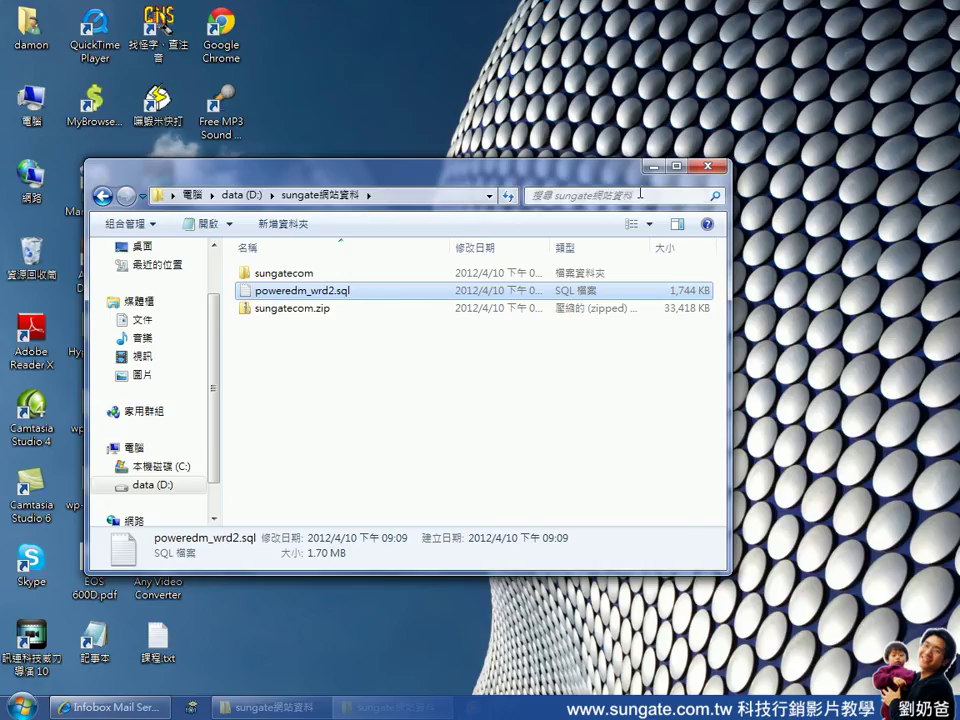
drag(596, 177, 745, 145)
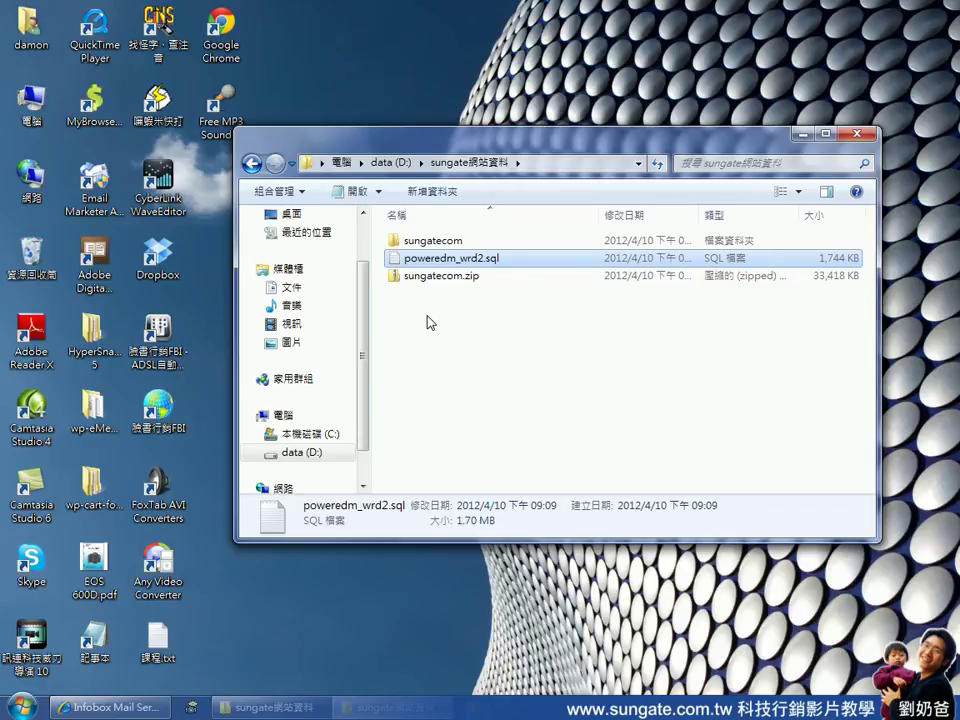
click(436, 244)
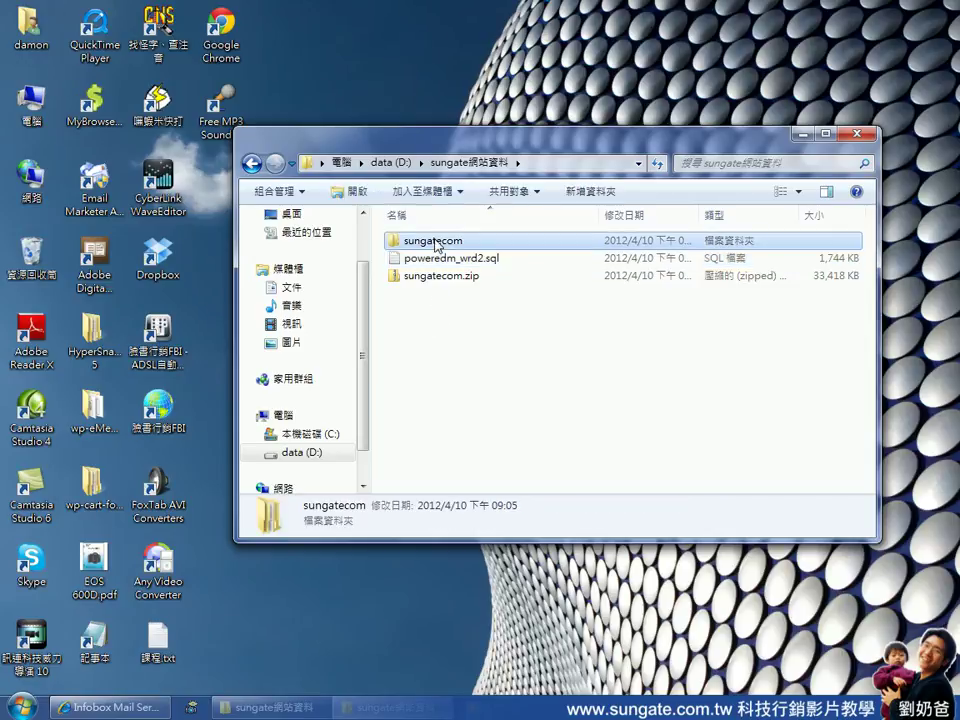
double_click(436, 244)
double_click(435, 242)
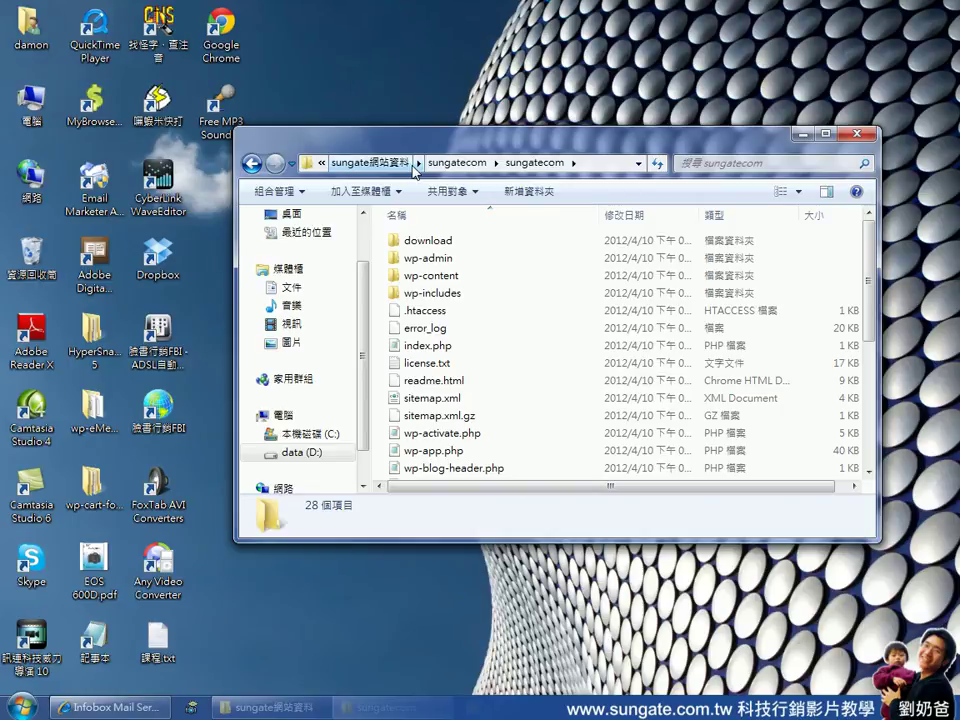
Return to the sungate網站資料 folder and select poweredm_wrd2.sql
click(430, 163)
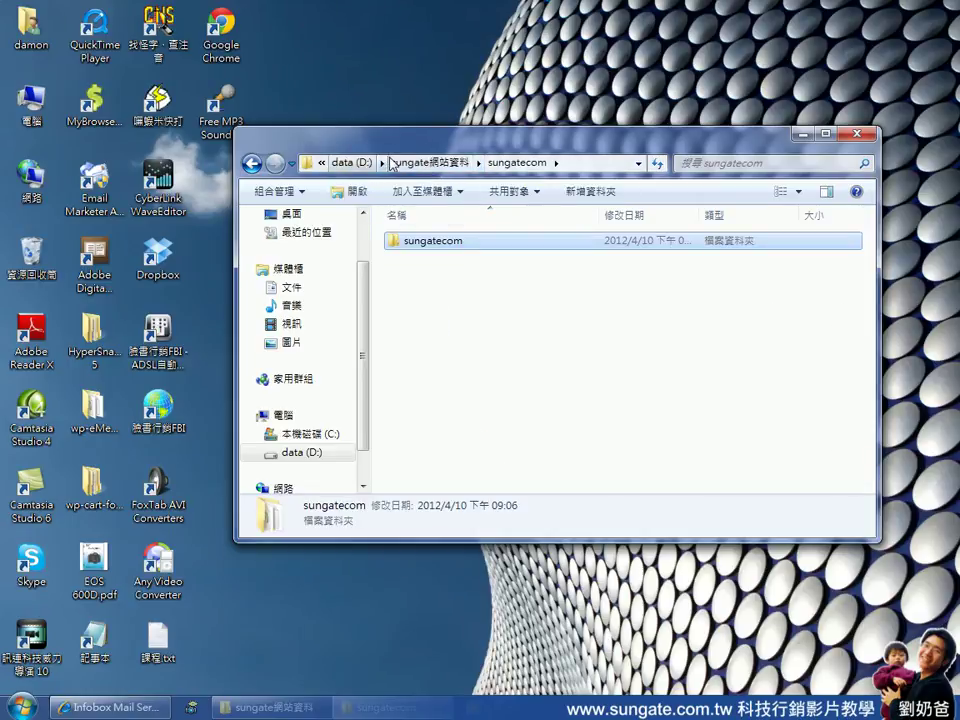
click(390, 163)
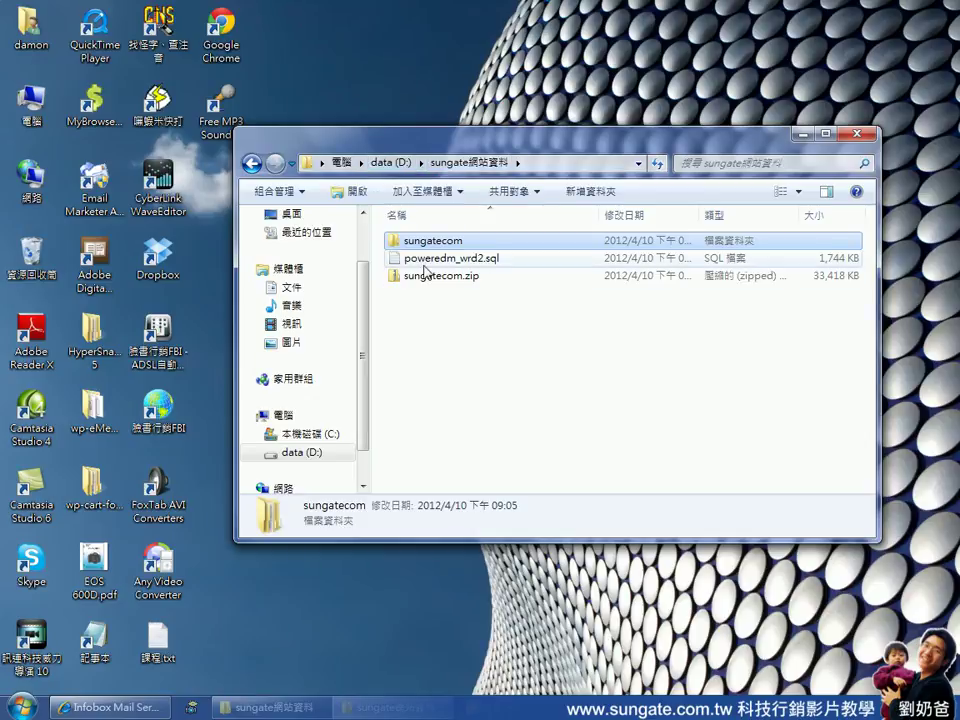
click(498, 260)
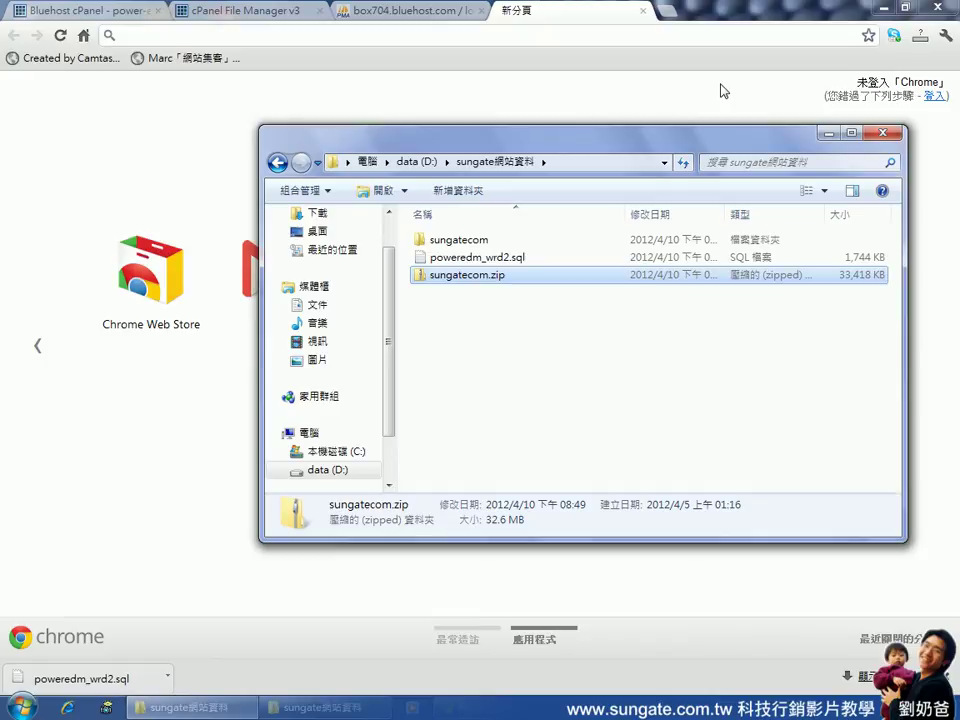
click(414, 14)
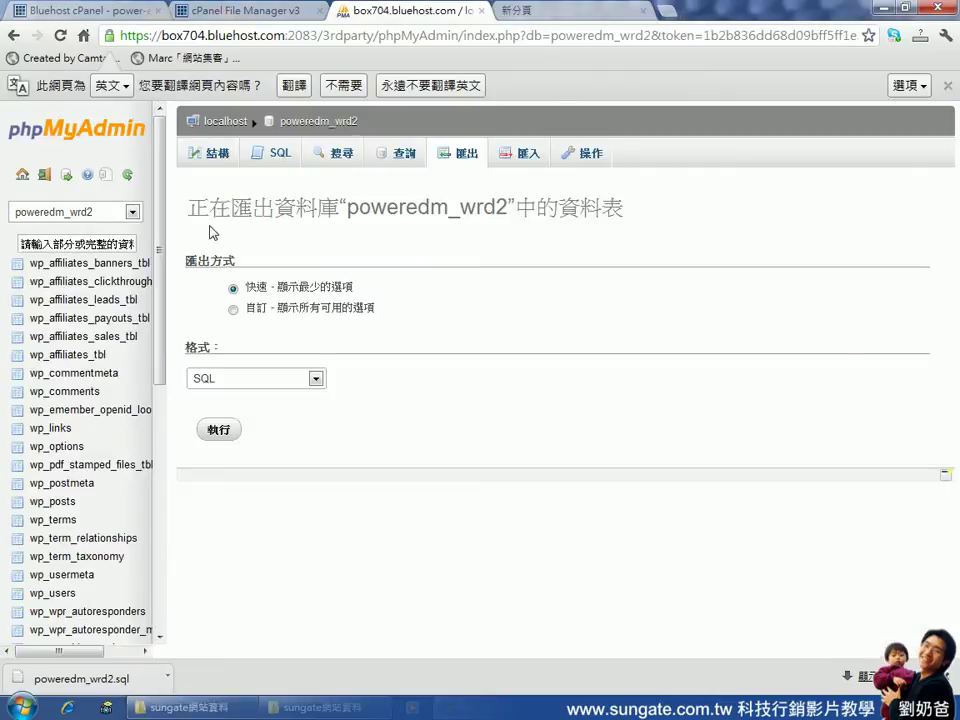
click(85, 214)
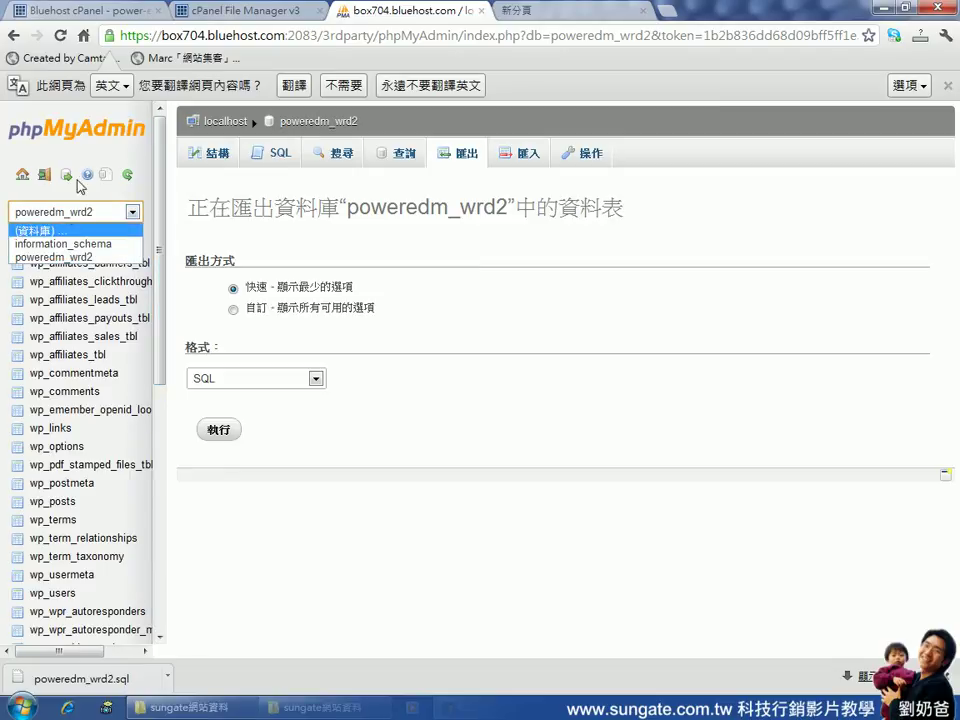
click(526, 158)
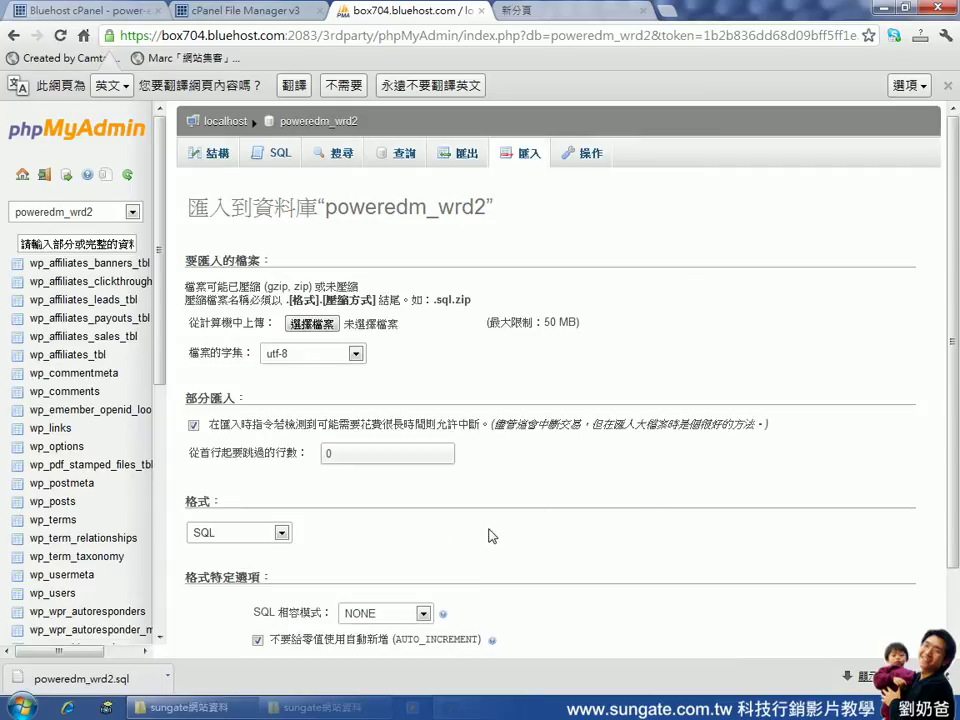
click(312, 324)
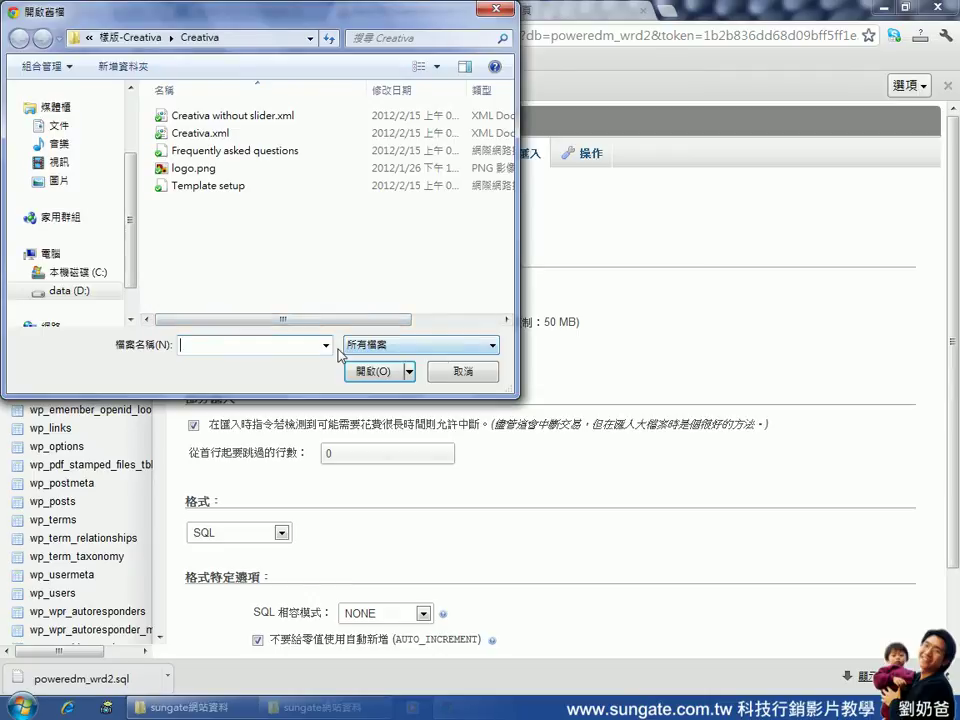
click(462, 374)
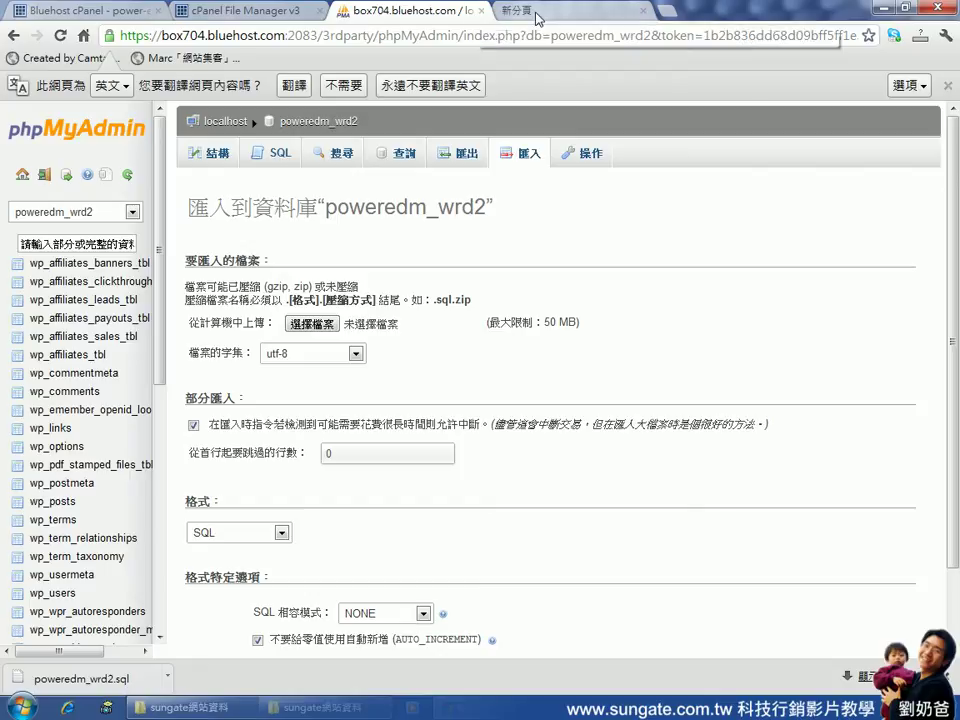
click(536, 15)
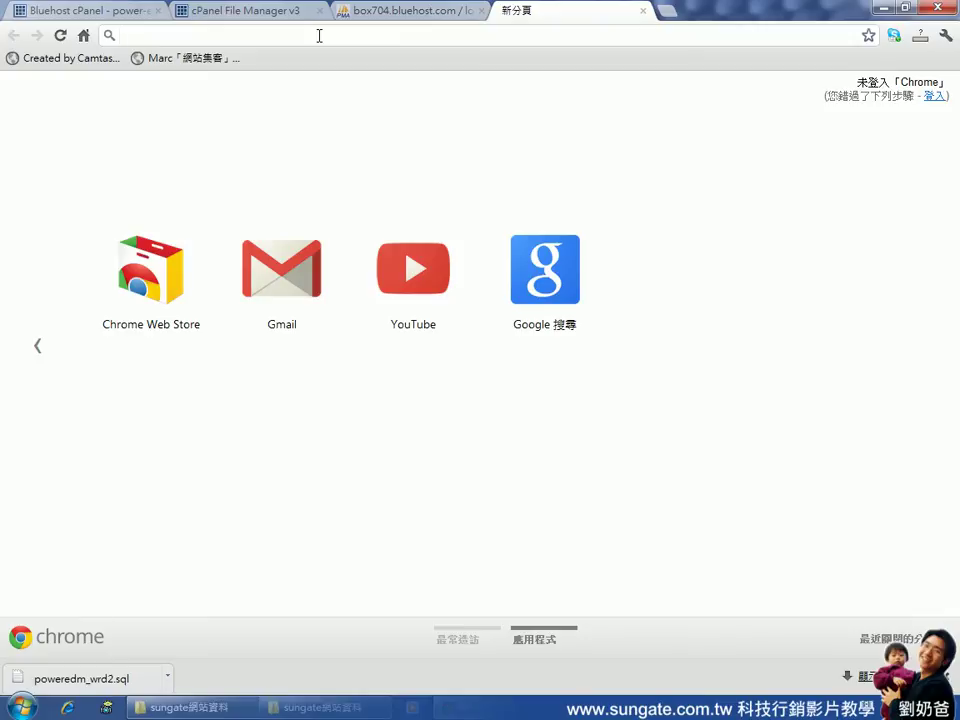
text(www)
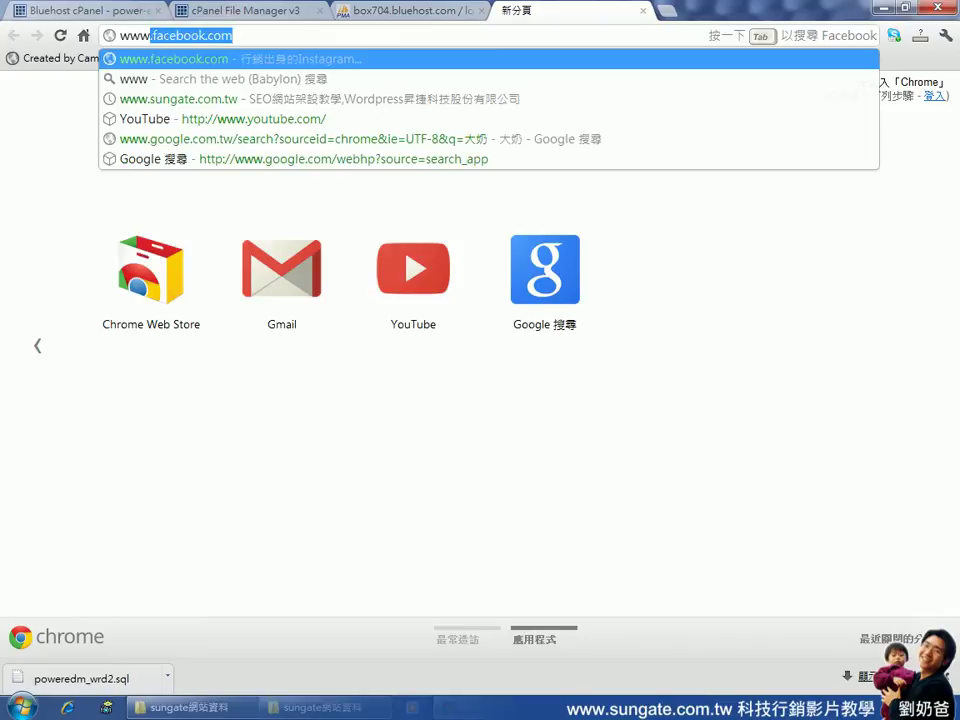
text(.)
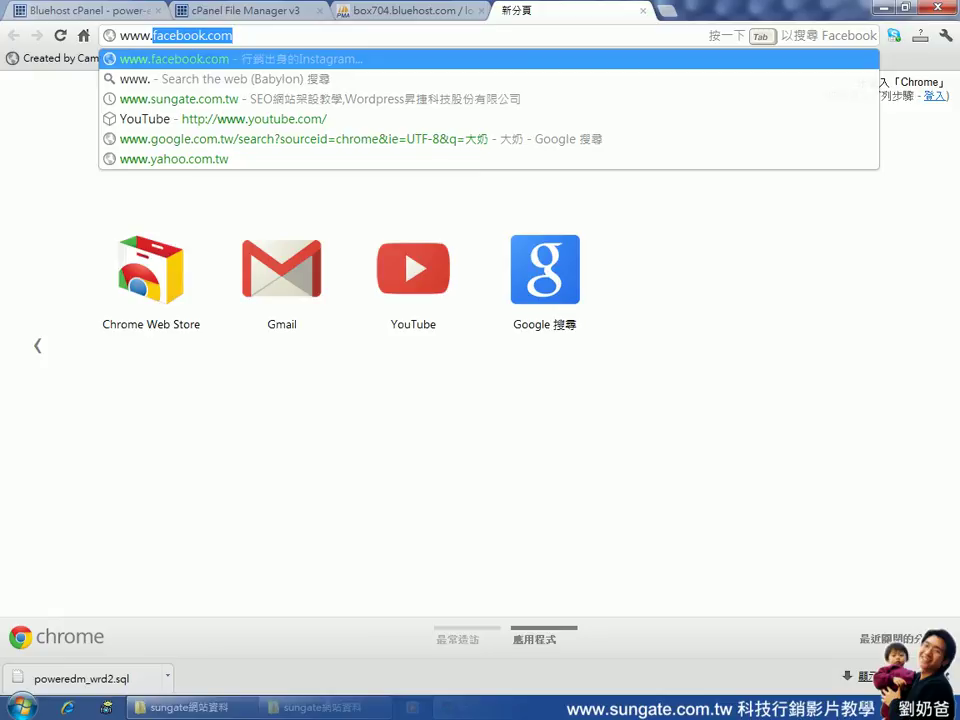
text(infobox)
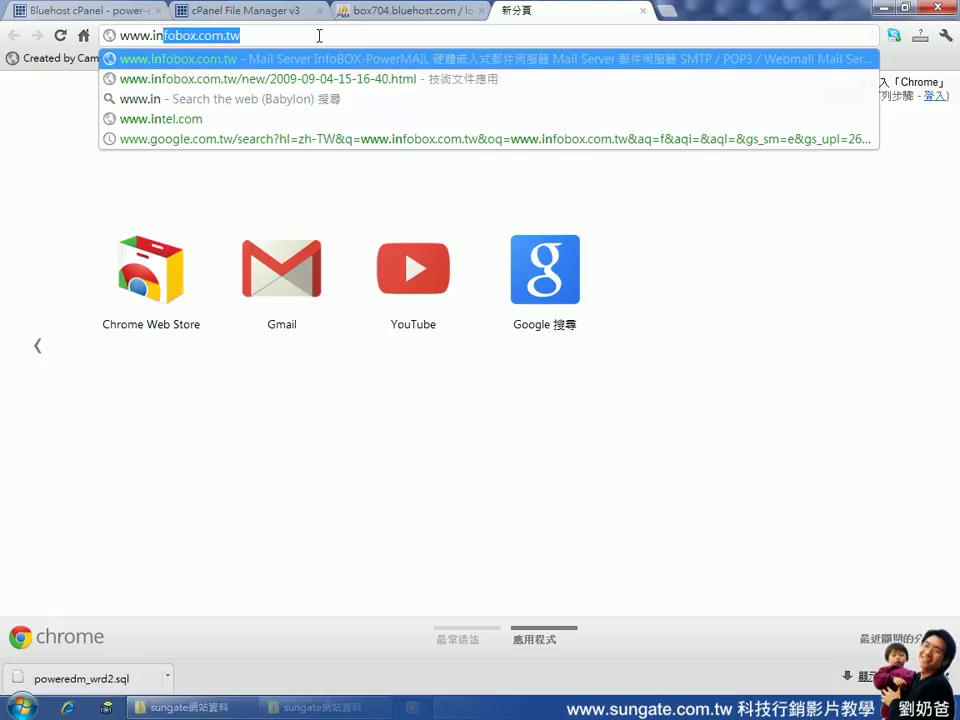
key(Right)
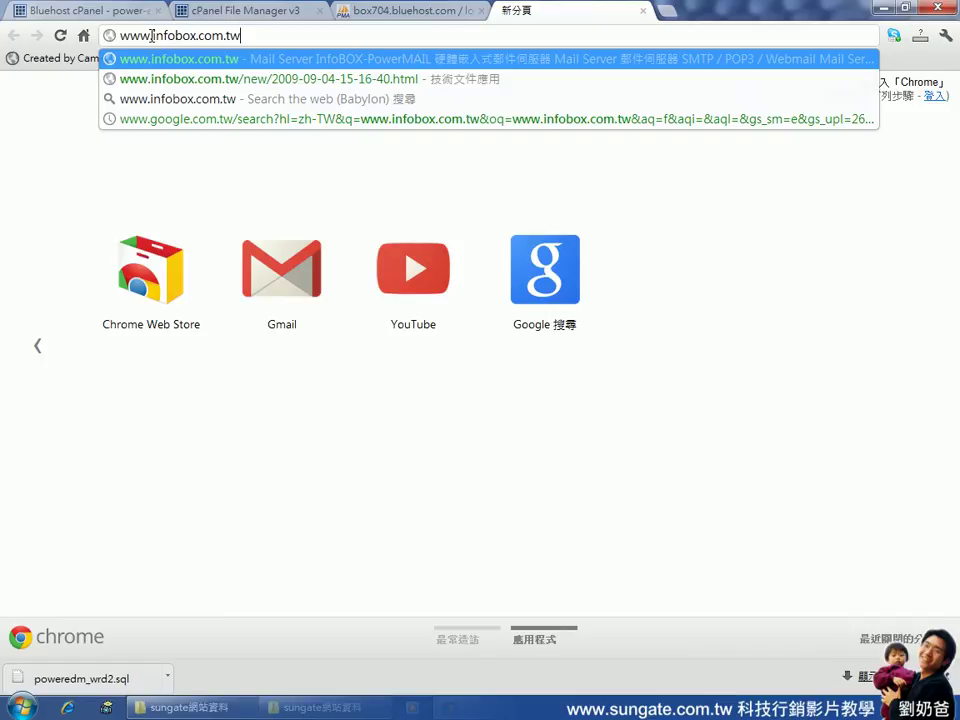
drag(151, 35, 293, 36)
click(293, 36)
drag(196, 36, 152, 36)
click(263, 35)
drag(263, 35, 82, 36)
click(180, 35)
key(Return)
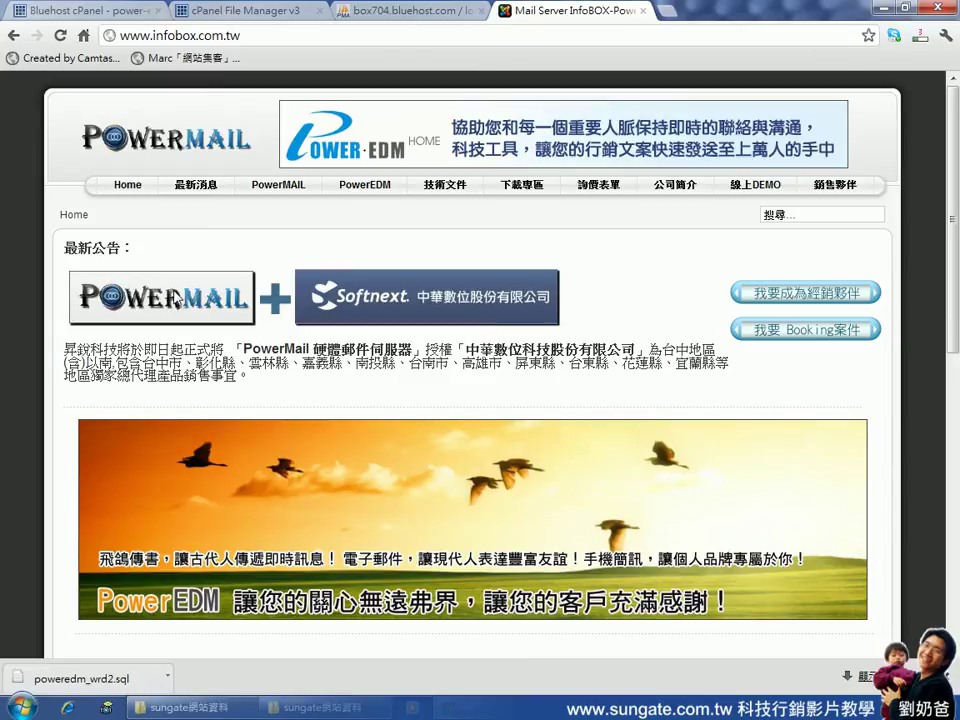
click(263, 36)
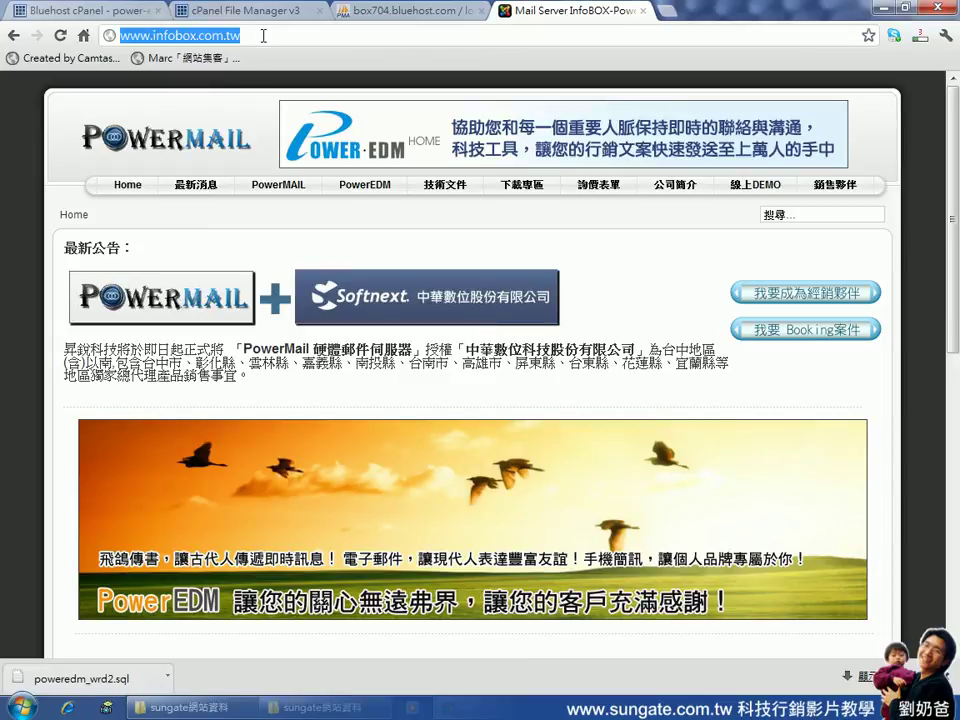
text(http)
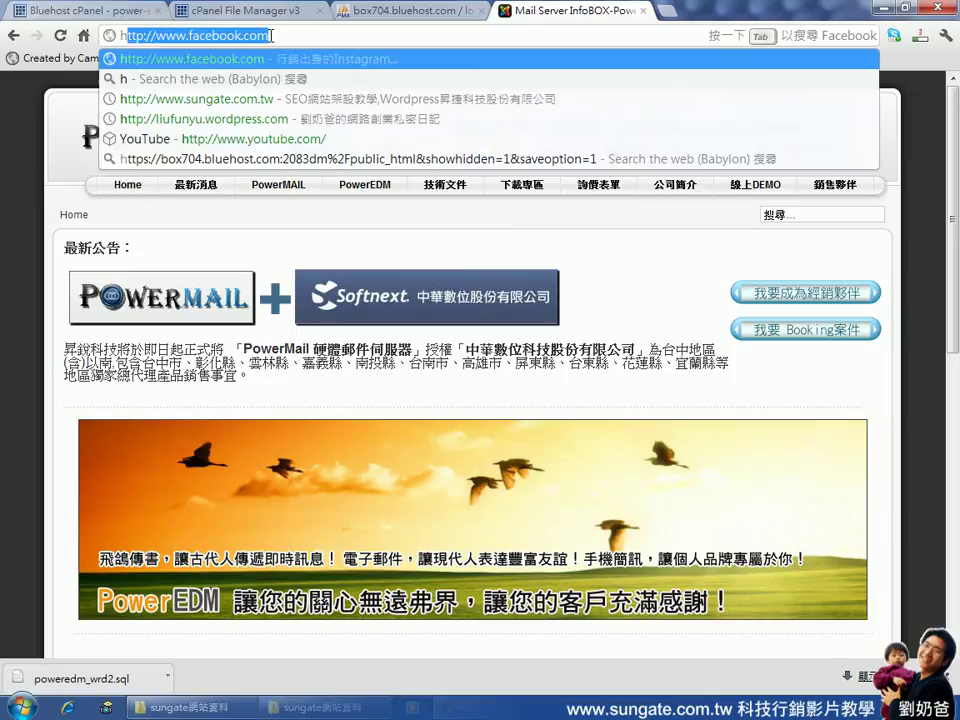
text(s://)
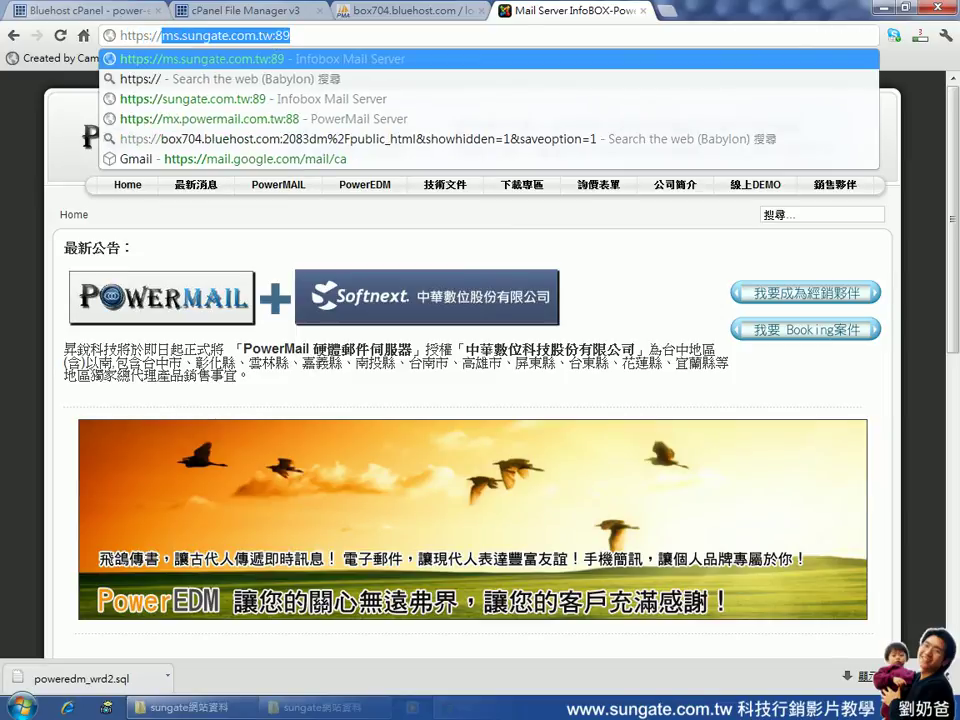
text(sung)
key(Return)
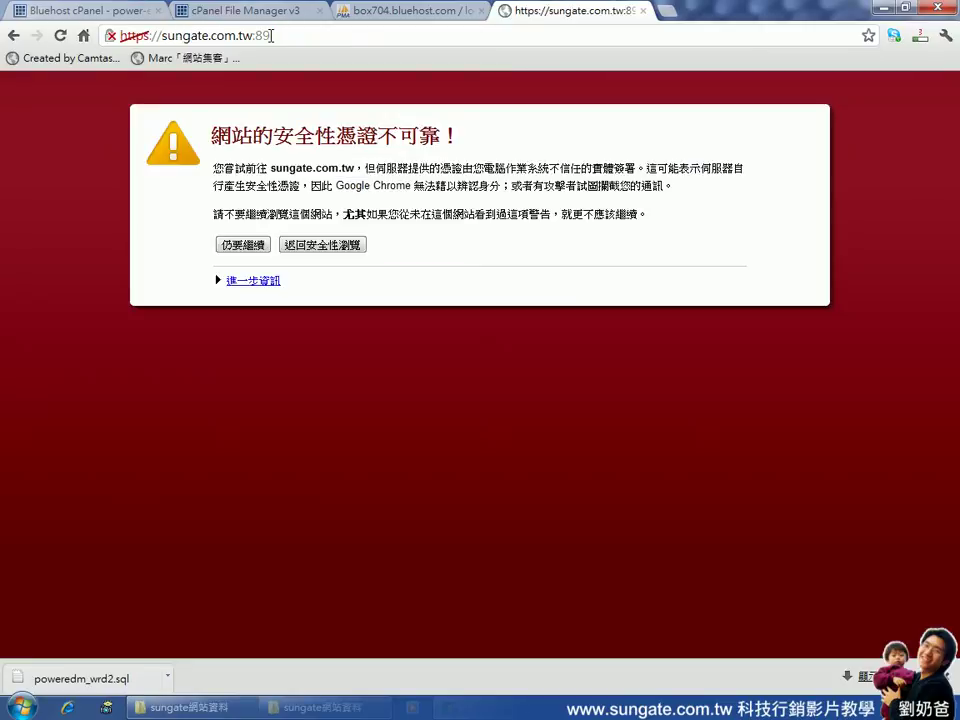
click(247, 247)
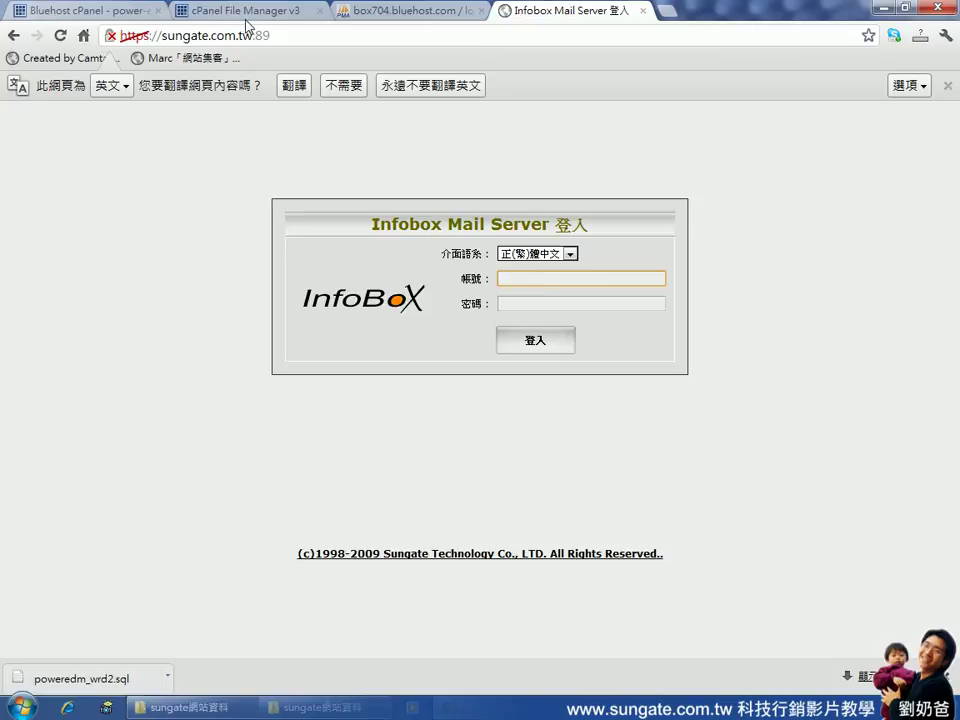
Switch to Explorer and open the inner sungatecom site folder
key(alt+Tab)
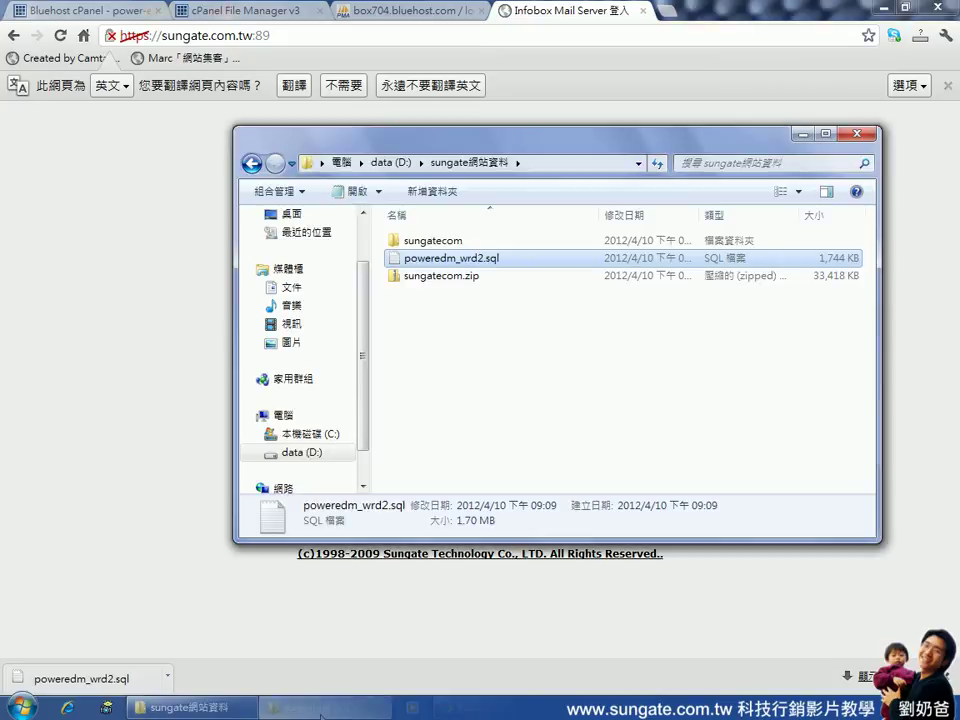
click(442, 245)
double_click(442, 245)
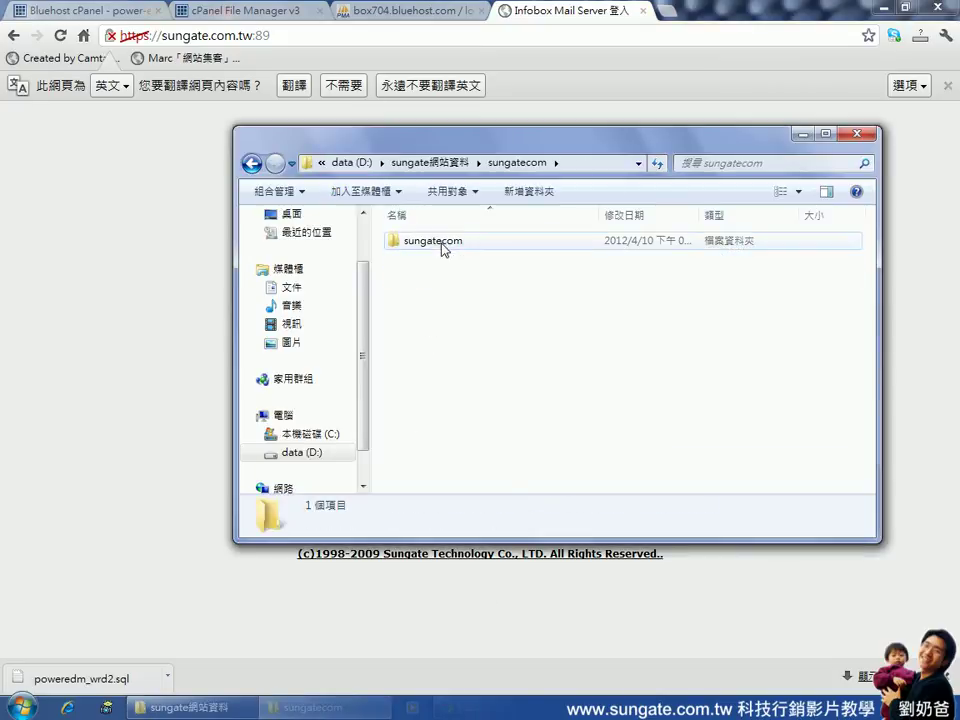
double_click(443, 242)
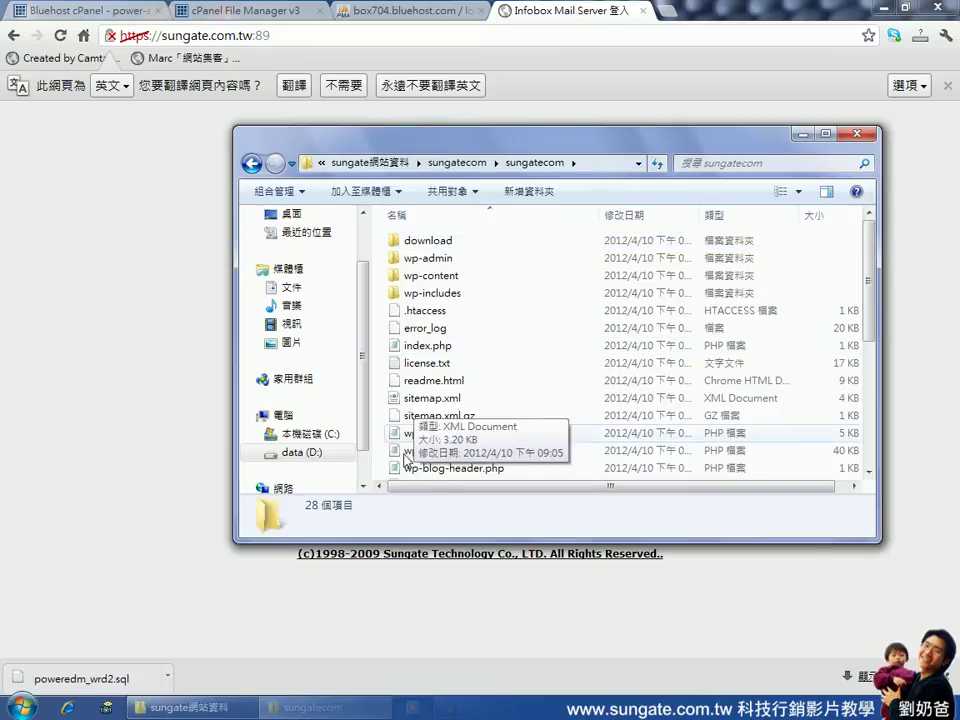
Launch GreenPad from the Start menu and move its window lower
click(24, 708)
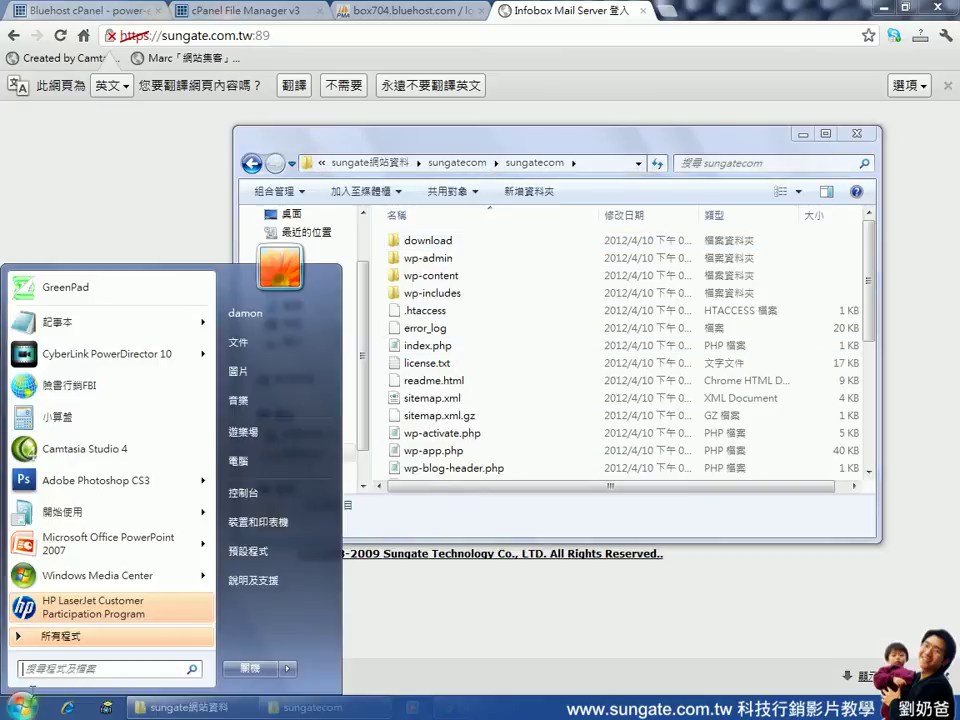
click(65, 287)
click(525, 369)
drag(497, 176, 542, 497)
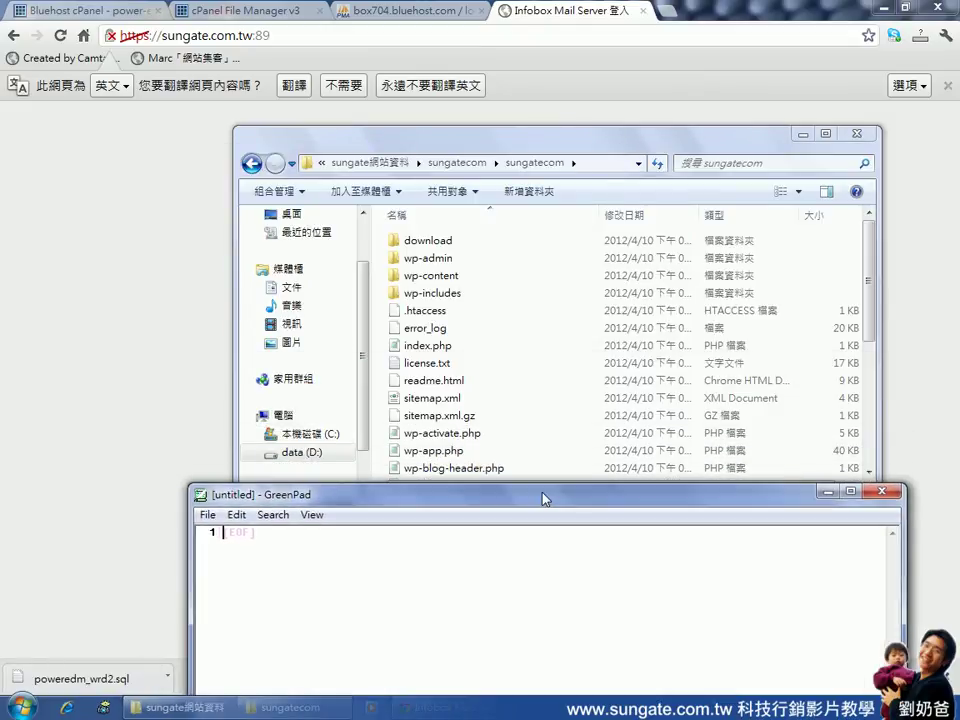
Drag wp-config.php onto GreenPad to open it and bring the editor forward
click(455, 440)
scroll(505, 413, down, 1)
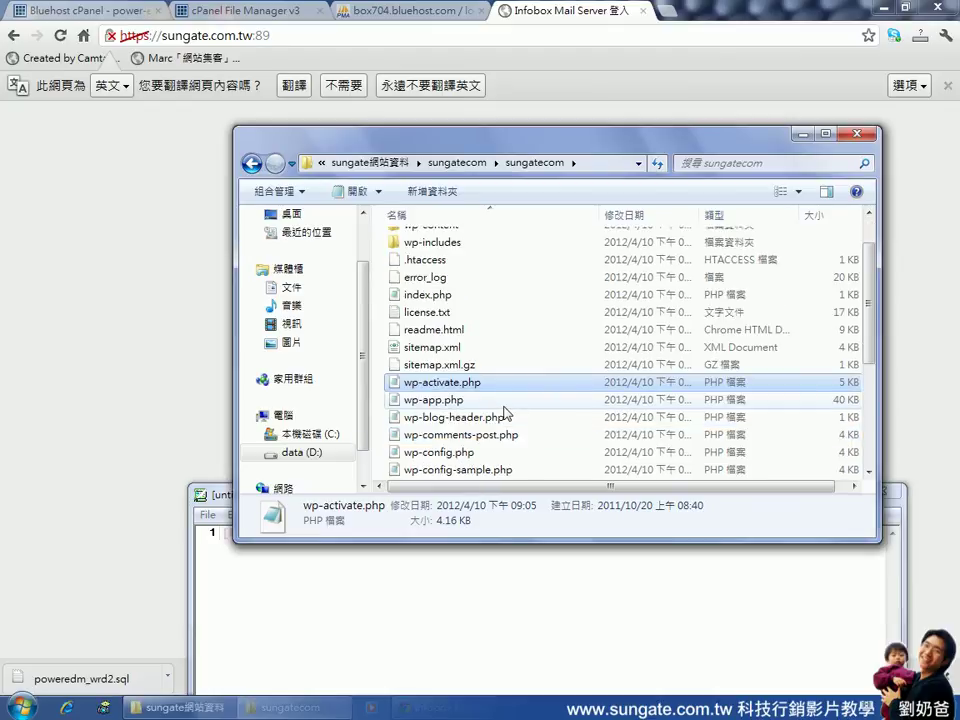
click(443, 457)
drag(443, 457, 392, 568)
drag(230, 500, 228, 373)
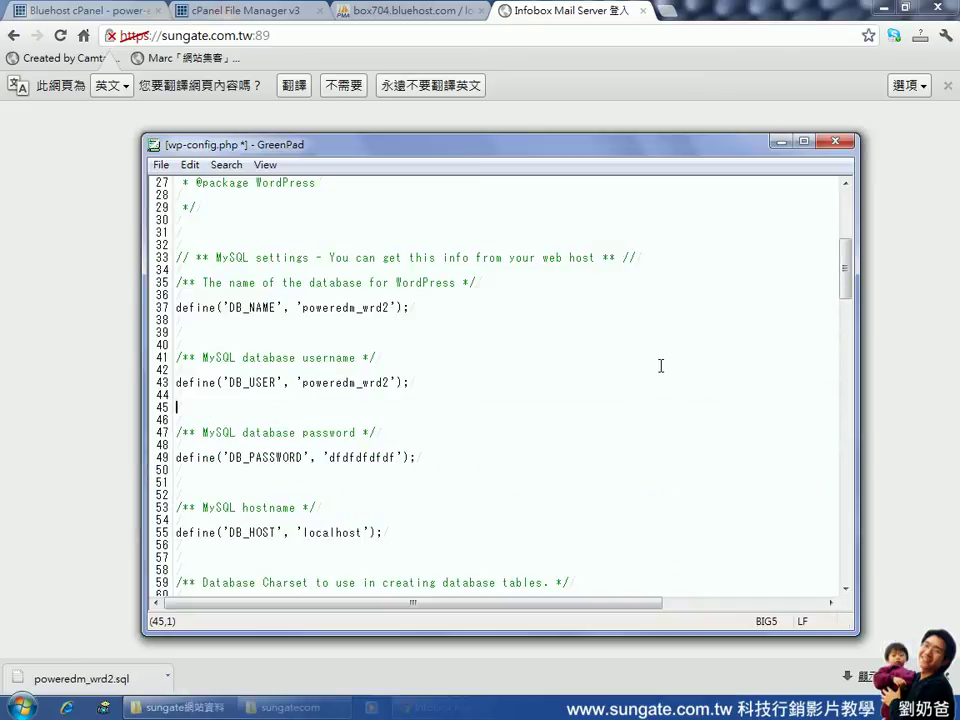
Review the DB_NAME, DB_USER and DB_PASSWORD values on lines 37–49
click(300, 307)
drag(308, 307, 392, 307)
click(305, 307)
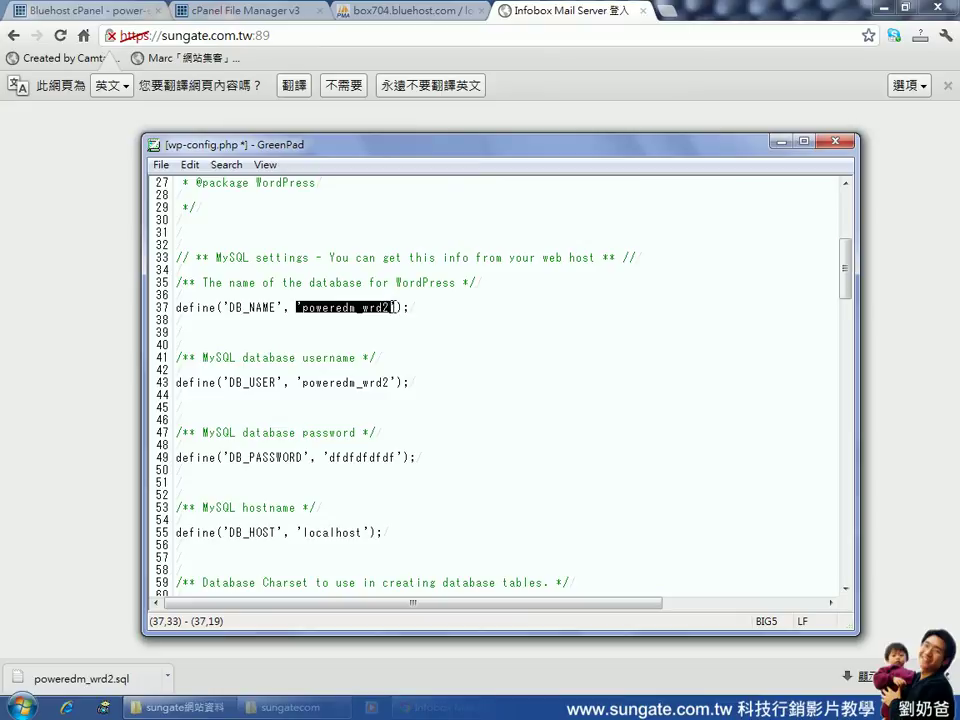
click(364, 345)
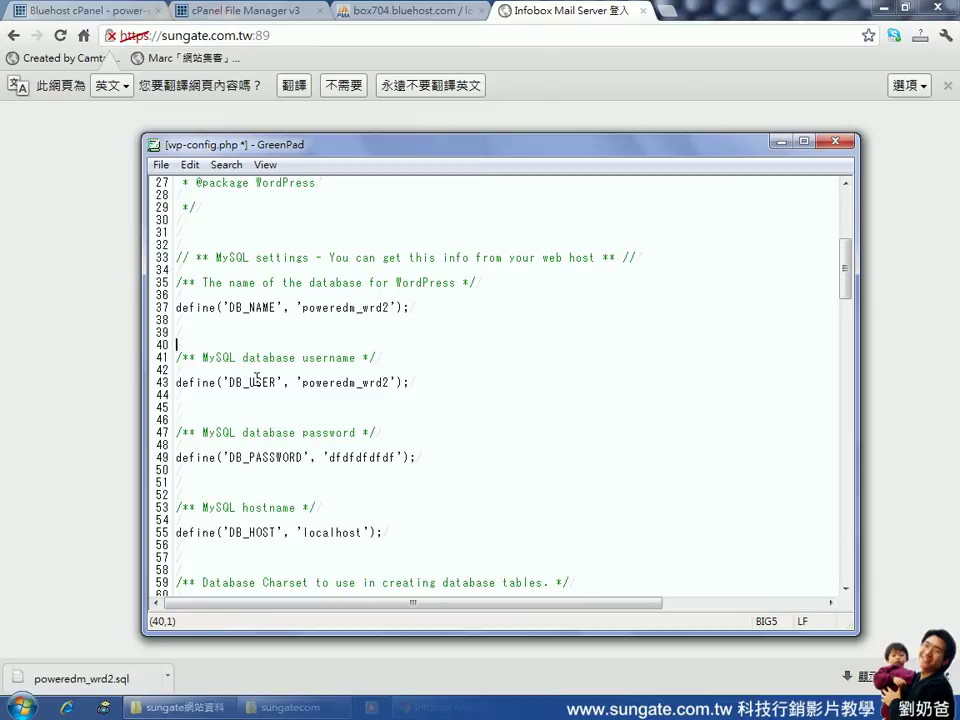
drag(250, 382, 236, 383)
drag(302, 382, 395, 386)
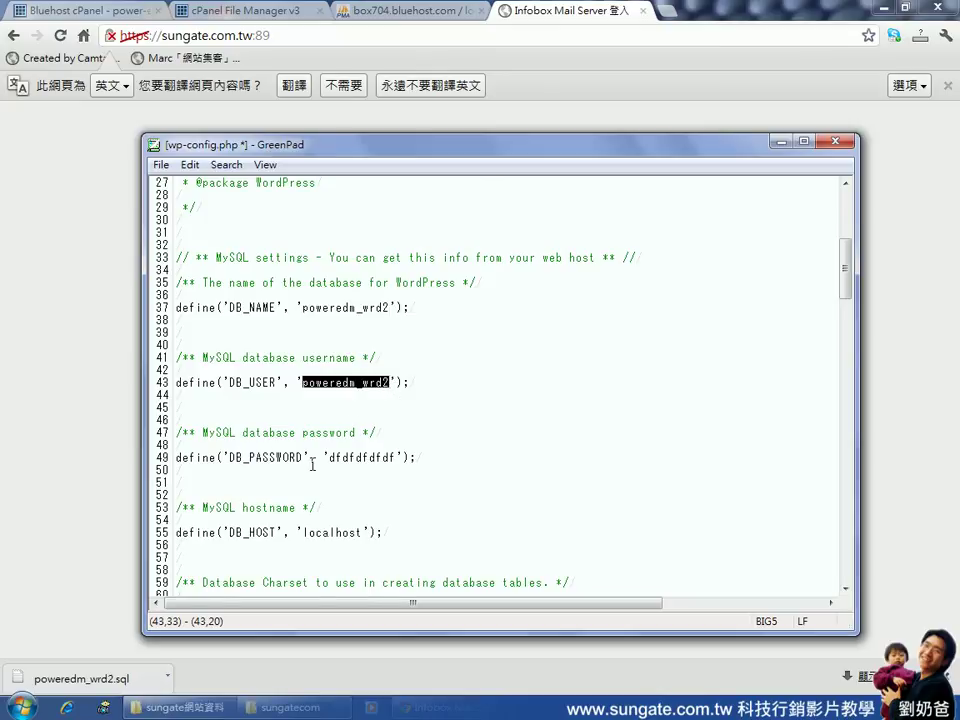
drag(328, 457, 396, 458)
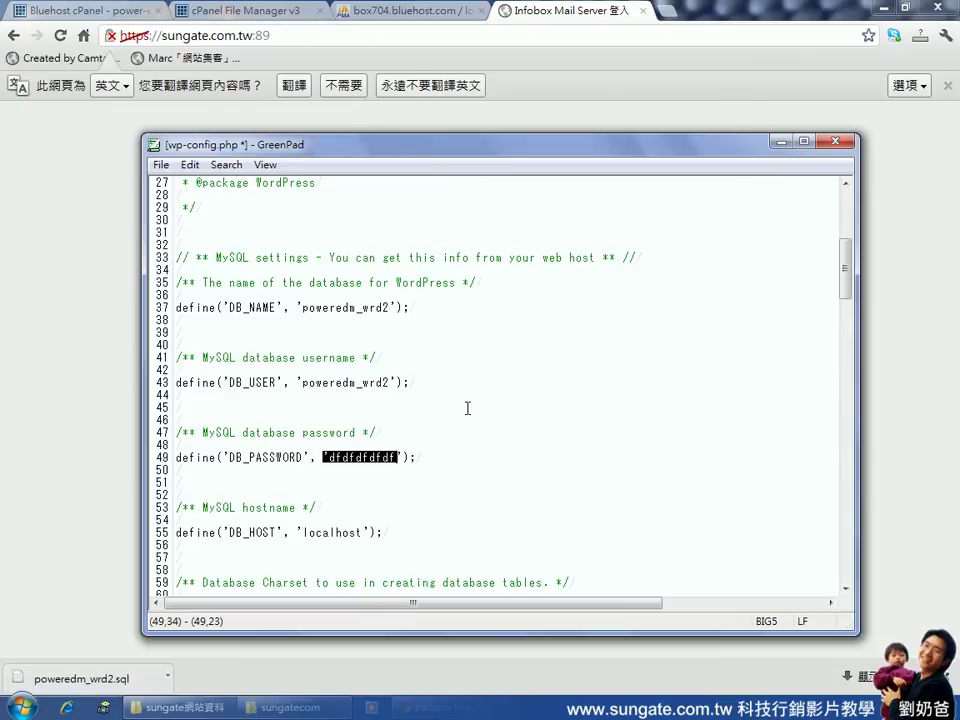
click(439, 371)
scroll(439, 371, up, 1)
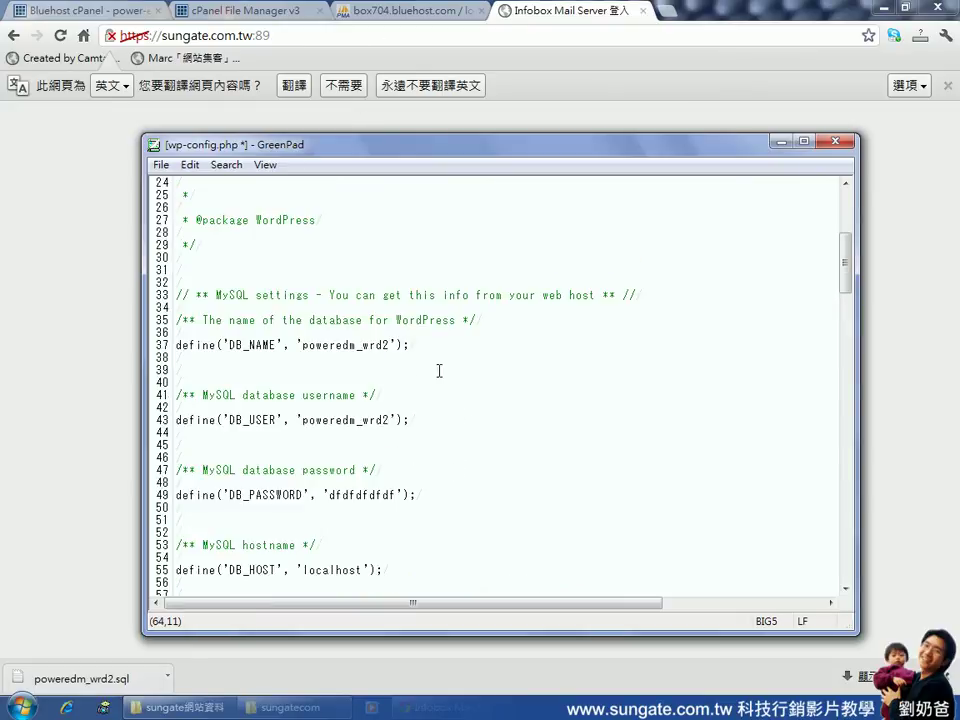
Copy the line-43 database username and return to the Infobox login page's account field
drag(301, 420, 390, 420)
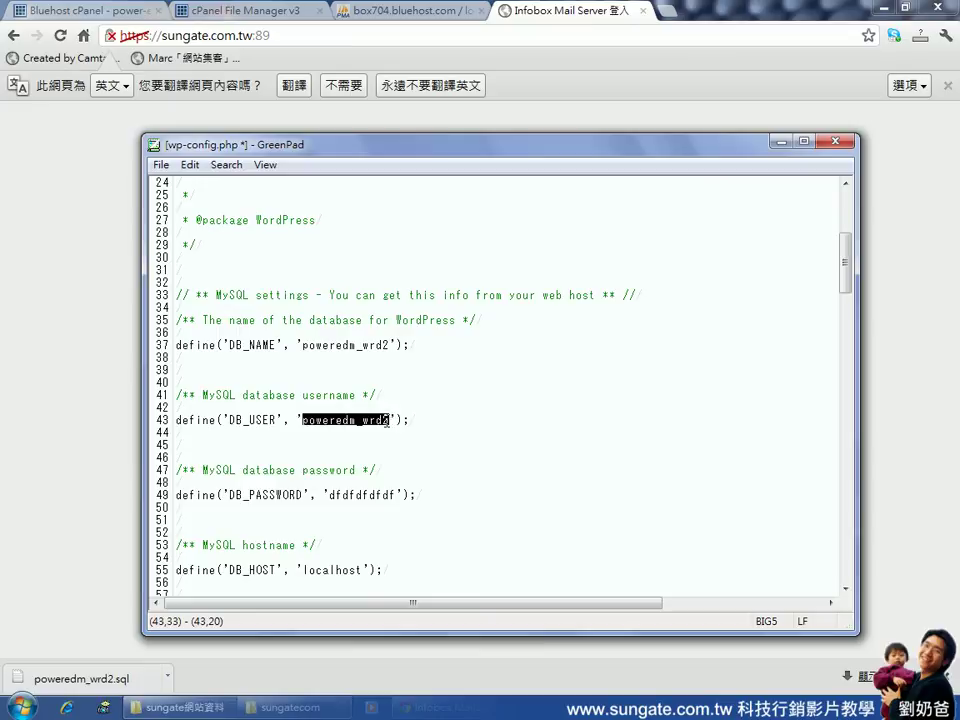
right_click(383, 421)
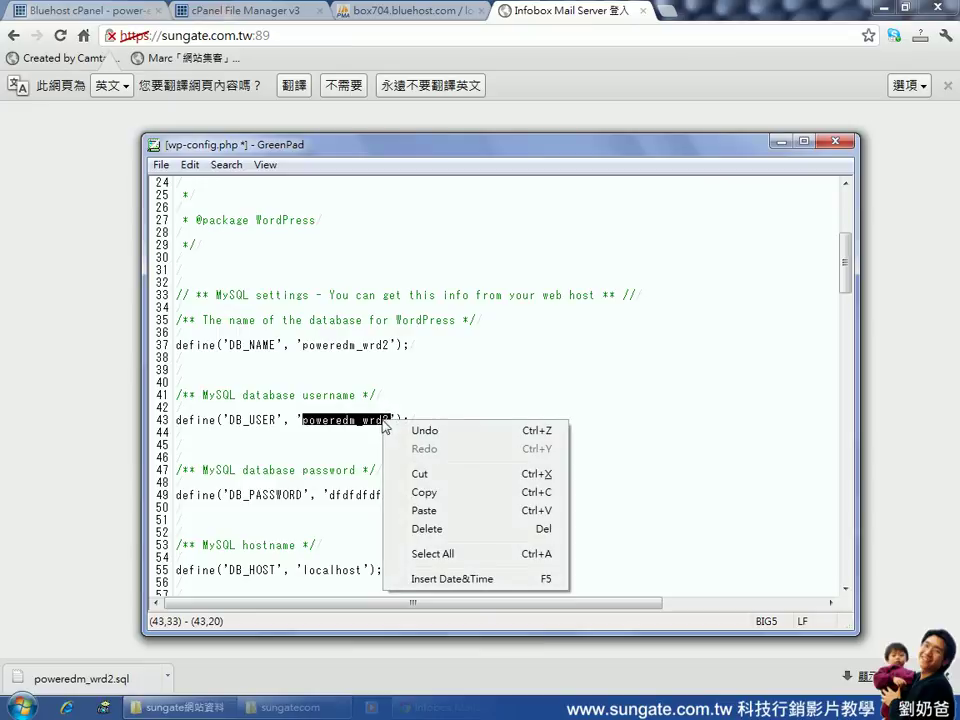
click(424, 492)
click(301, 38)
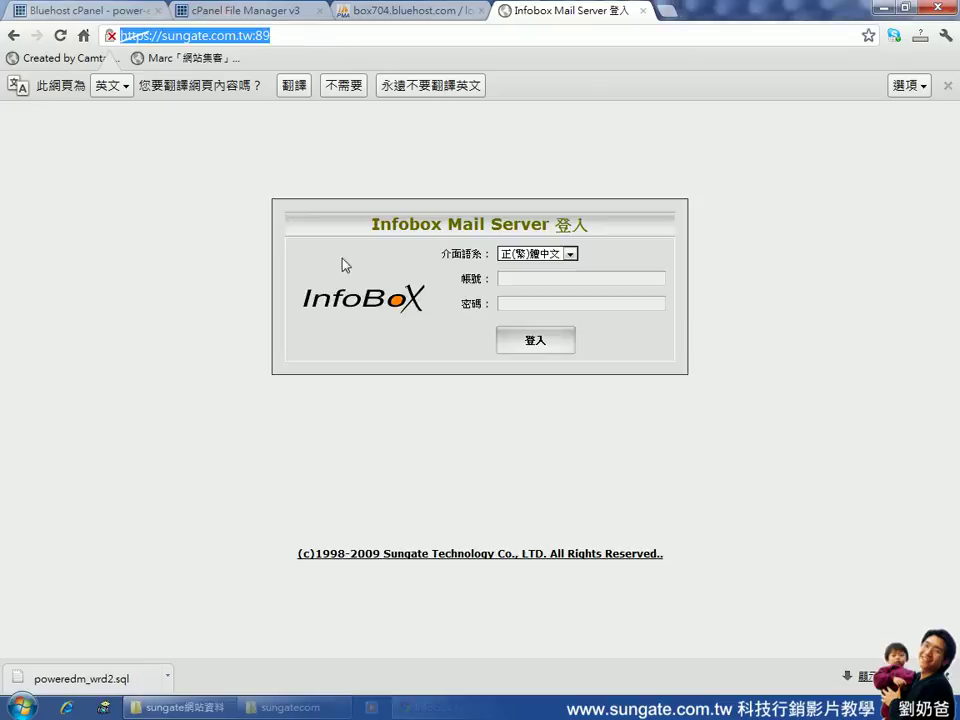
click(536, 282)
Log in to Infobox Mail Server as admin with the administrator password
text(admin)
key(Tab)
text(••••••••••••••••)
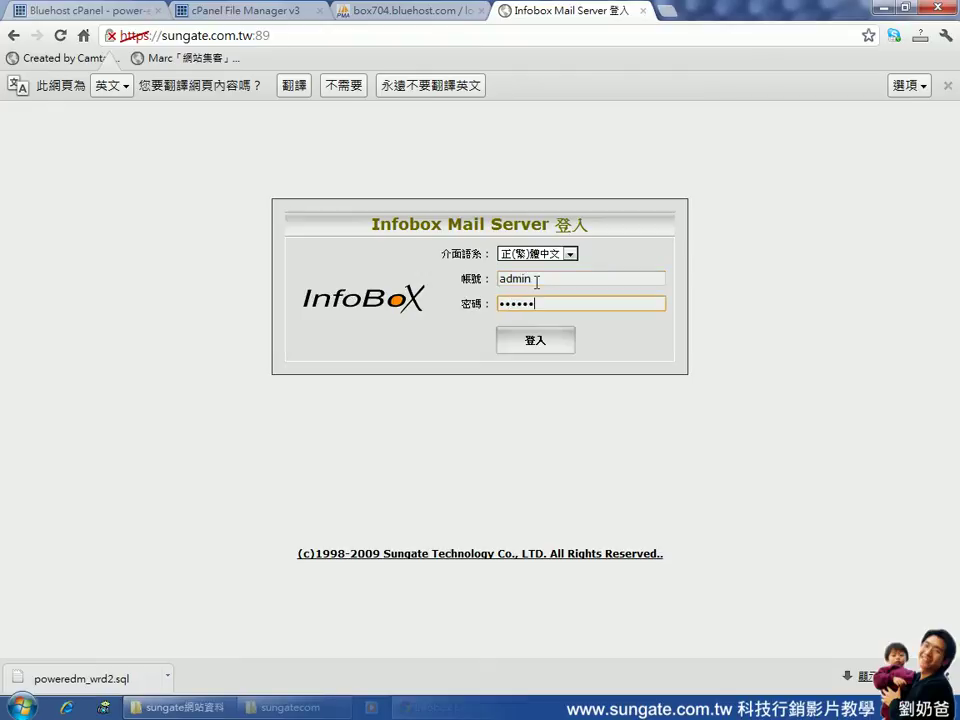
text(••••)
click(539, 341)
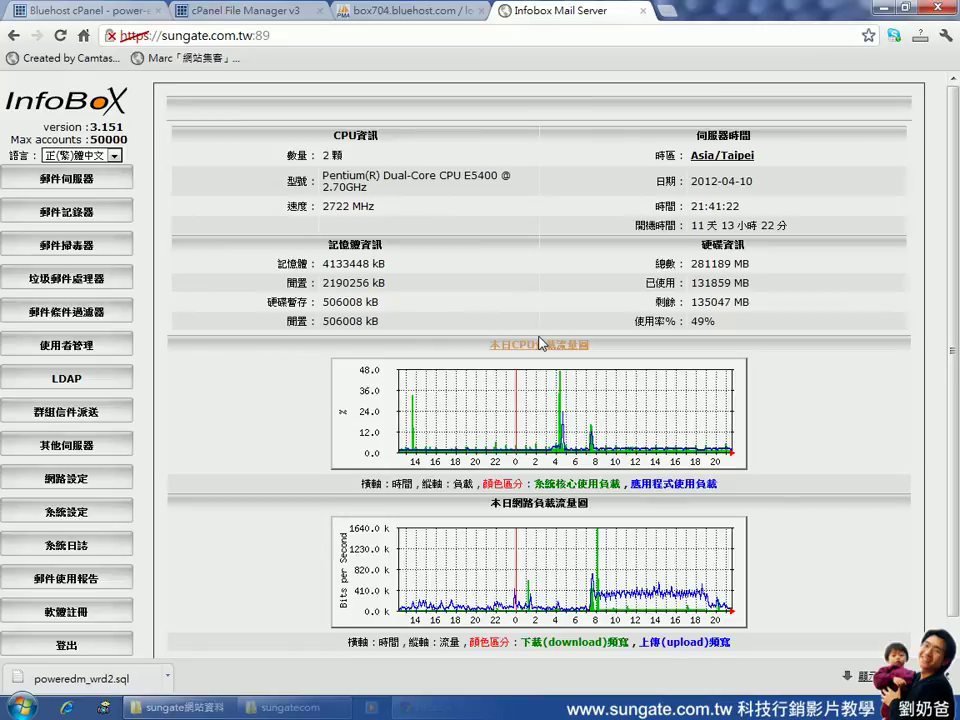
Under 使用者管理, start a new account named with the pasted database username
click(111, 359)
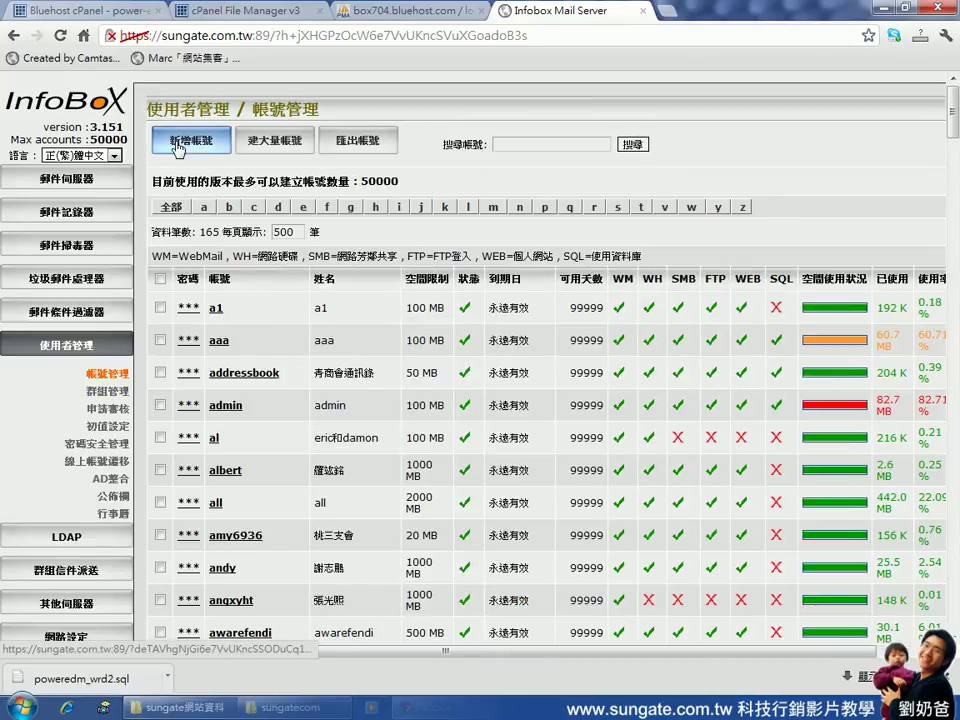
click(185, 143)
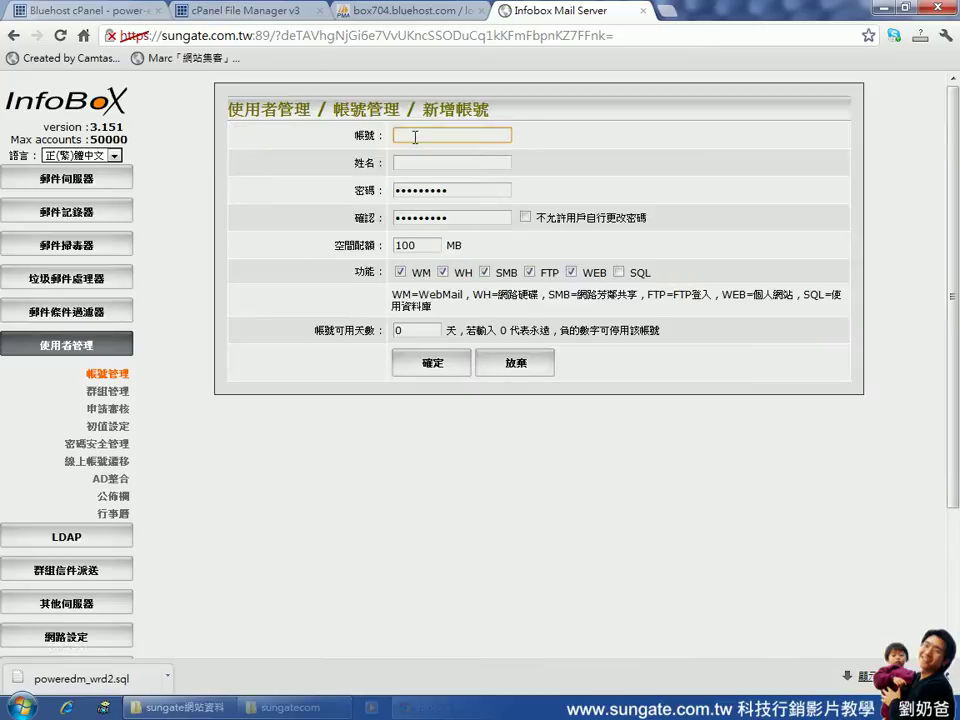
key(ctrl+v)
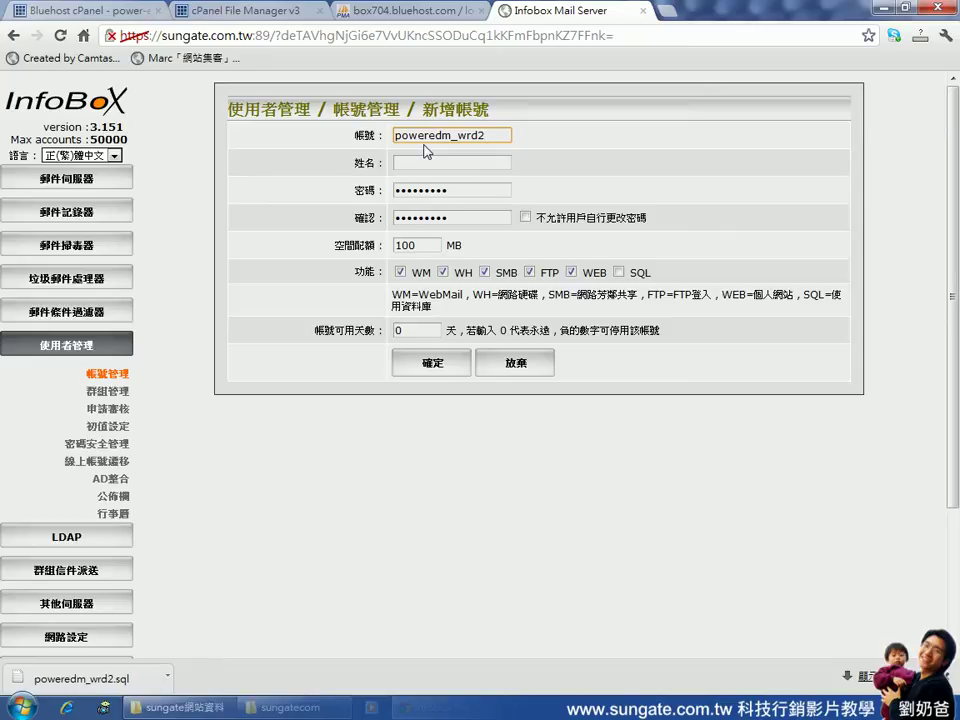
drag(495, 135, 390, 133)
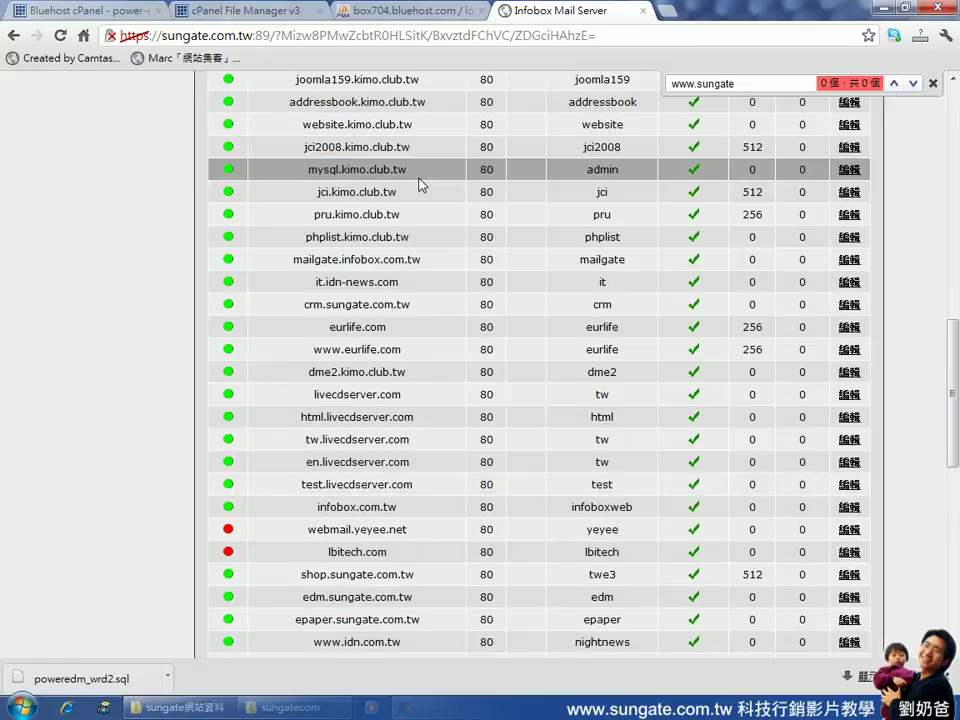
scroll(420, 182, down, 10)
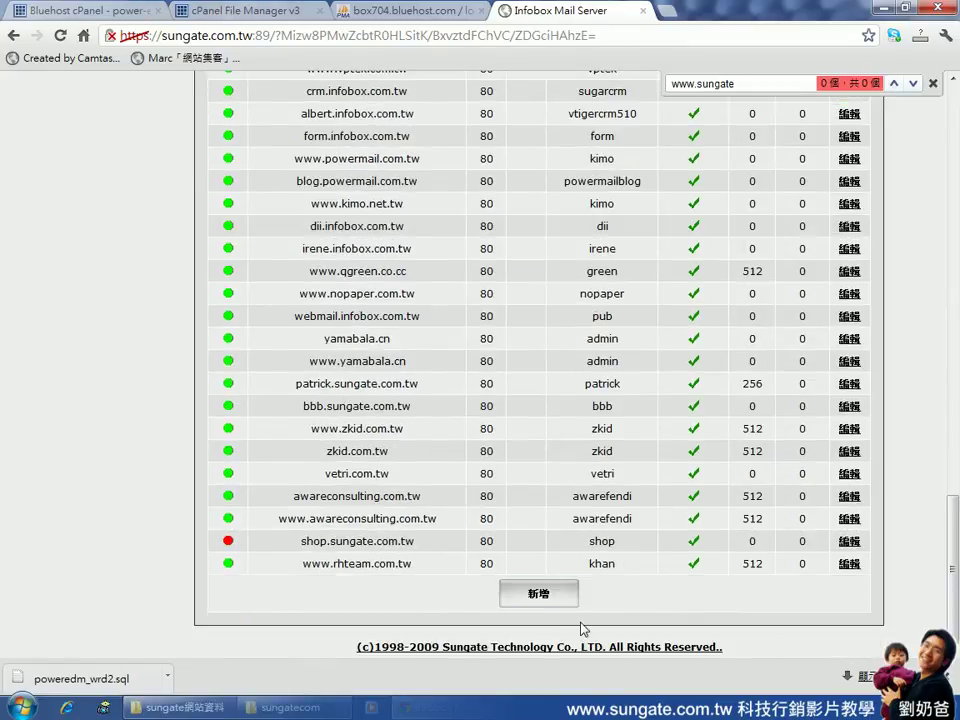
click(551, 604)
click(434, 160)
text(www.)
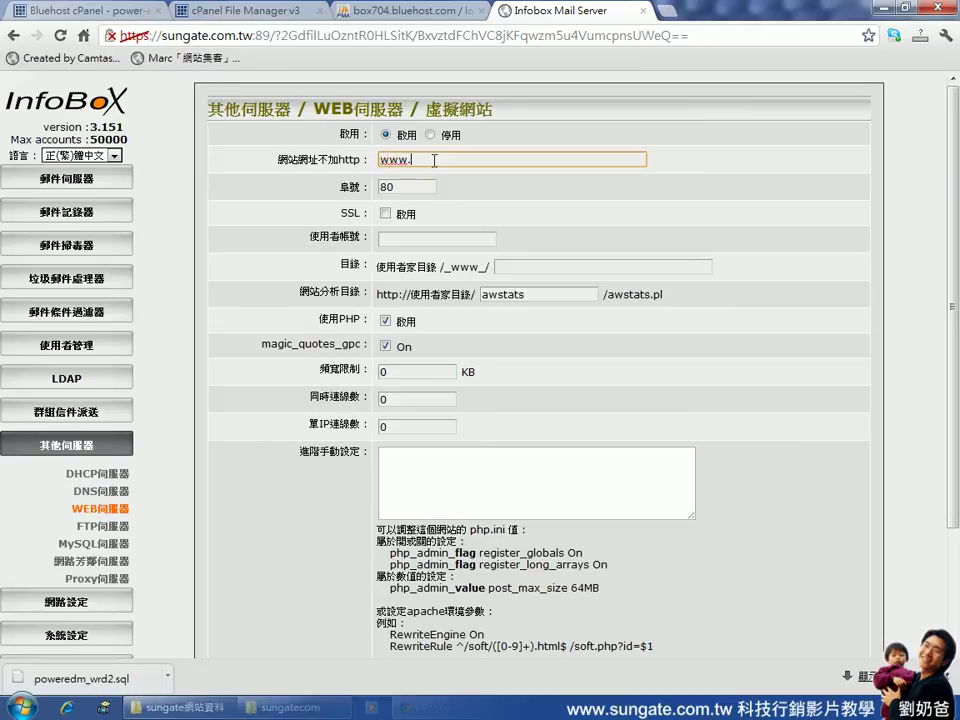
text(sungate.com.tw)
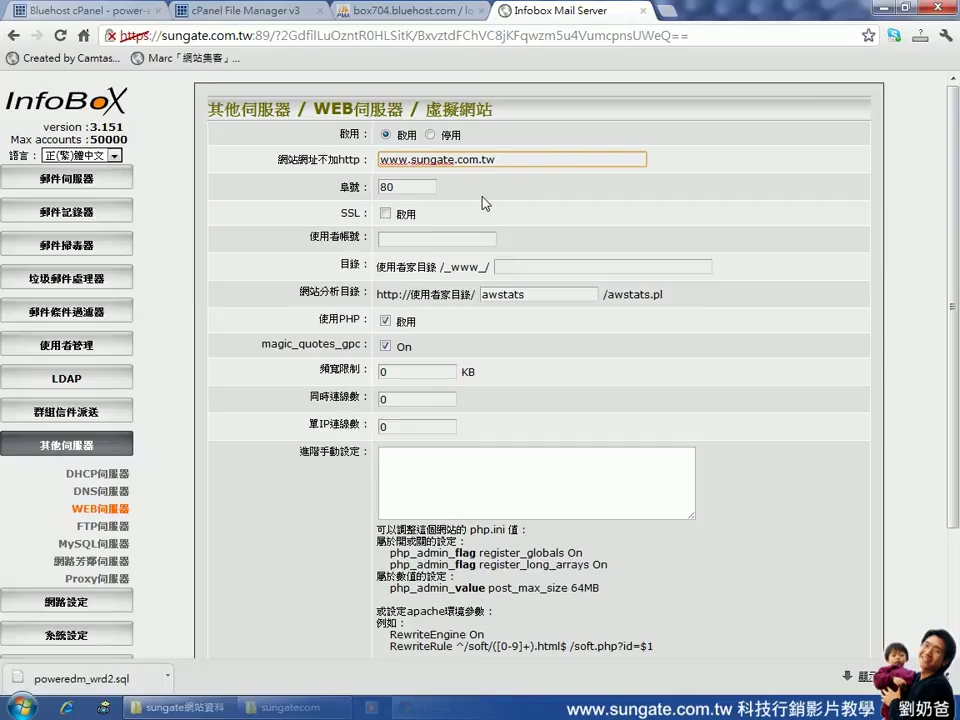
click(446, 243)
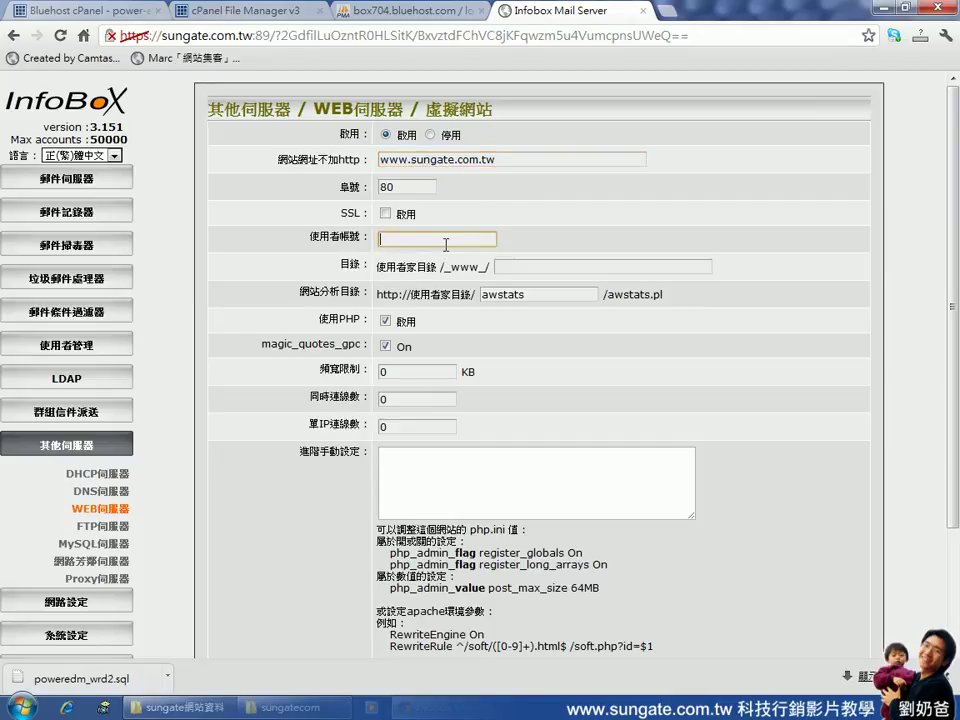
text(power)
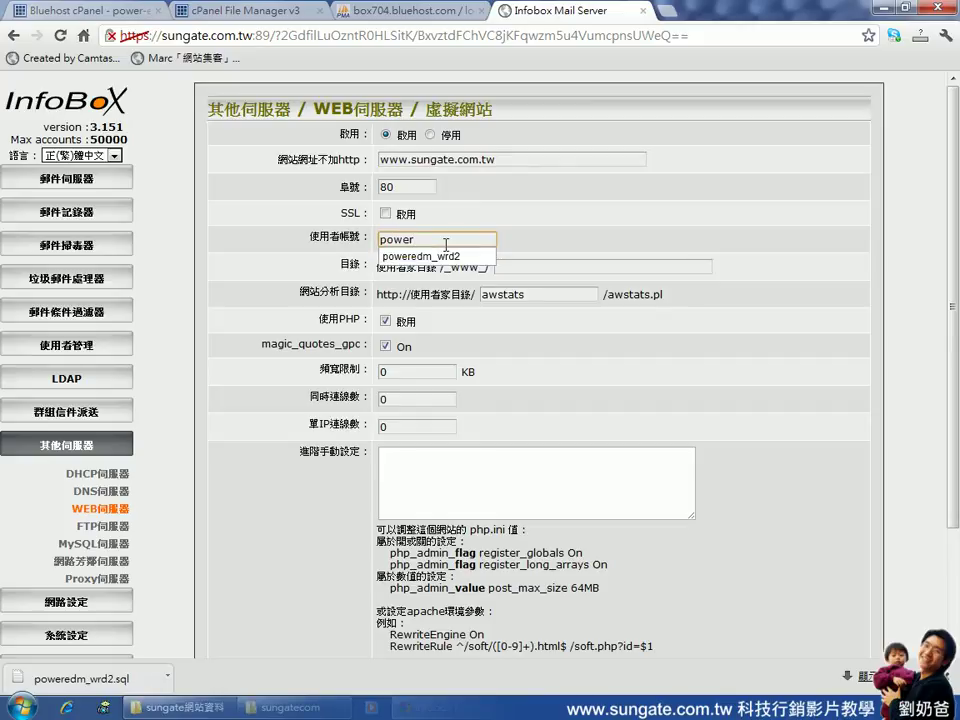
key(Down)
key(Return)
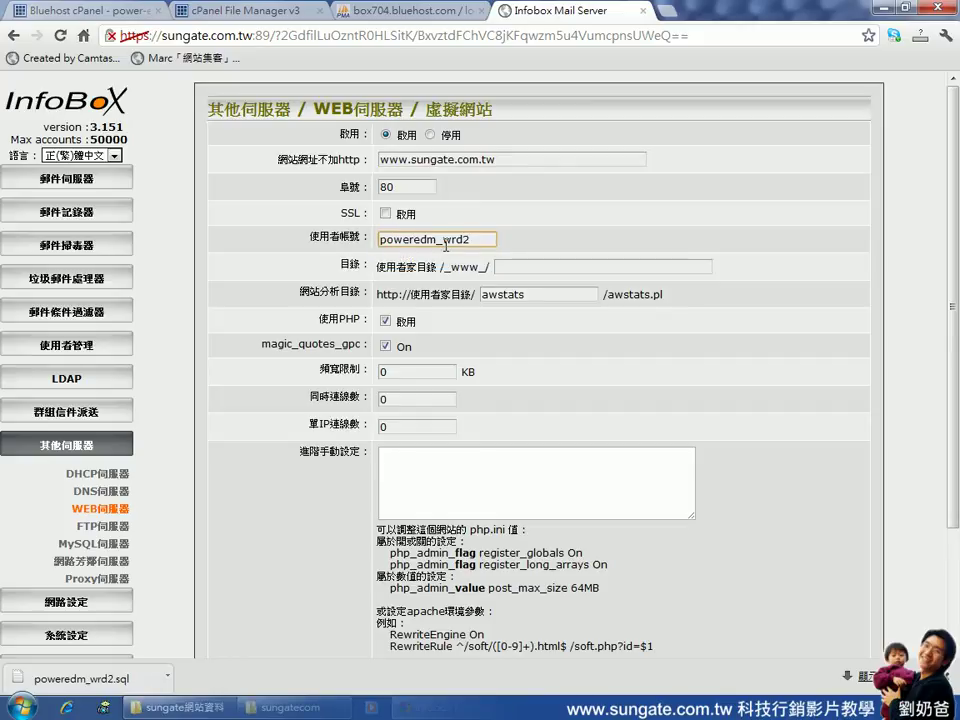
Check the address and user account values and dismiss the autocomplete suggestion
drag(510, 160, 378, 160)
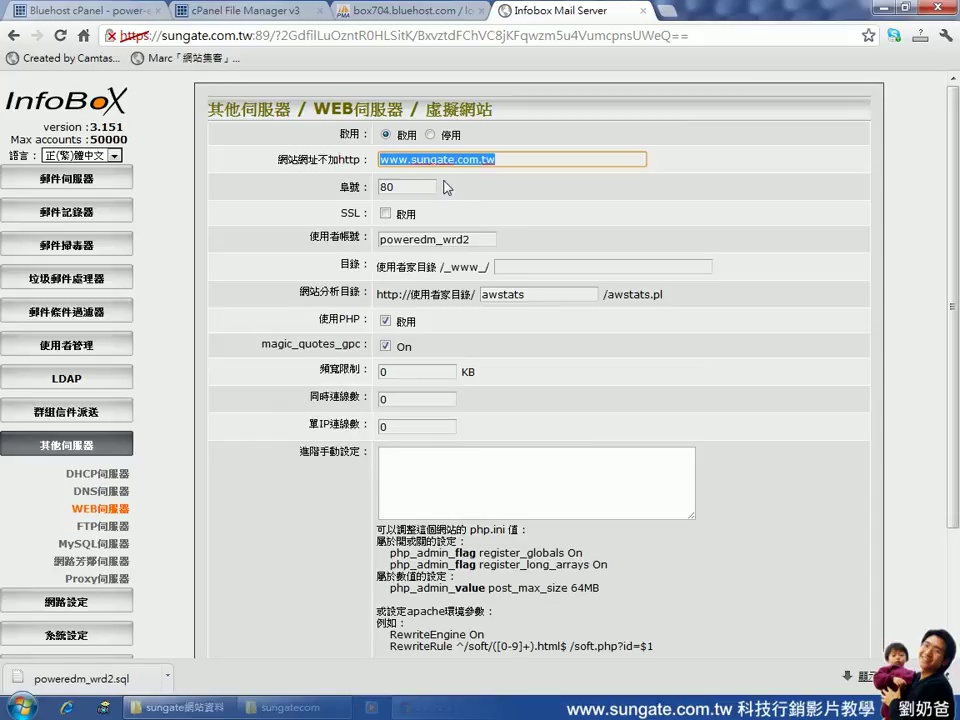
click(486, 239)
drag(486, 239, 362, 237)
key(Escape)
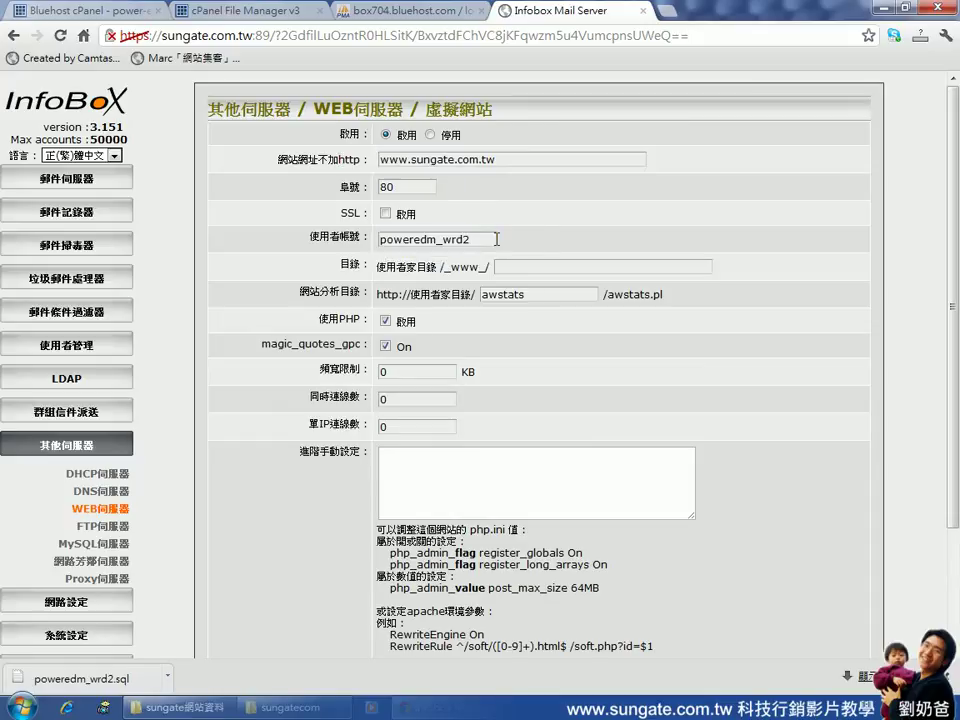
click(478, 240)
double_click(478, 240)
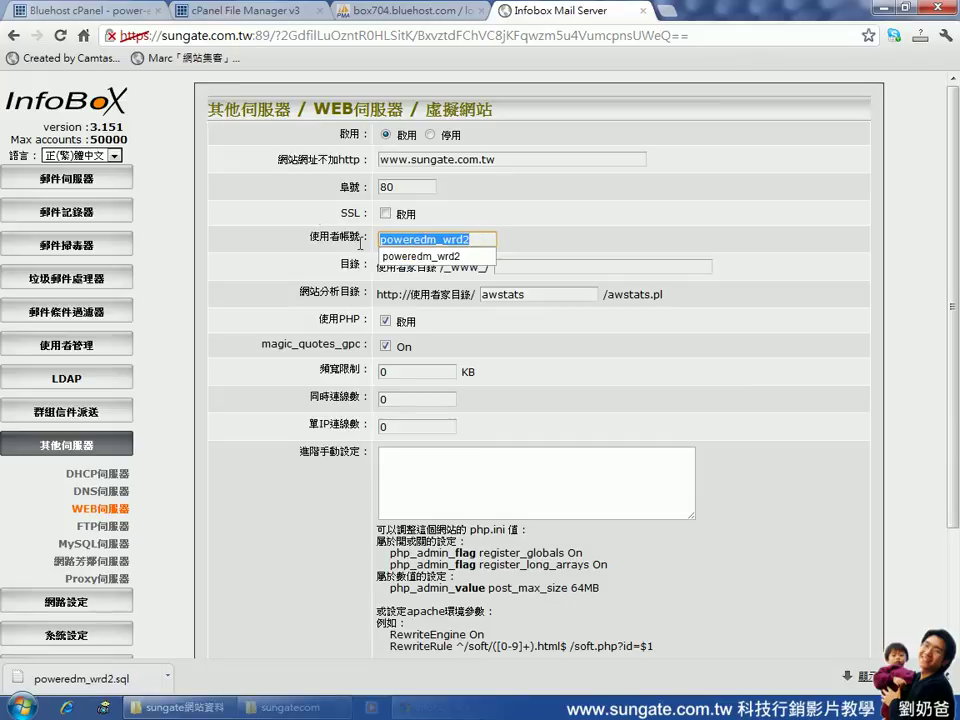
key(Down)
click(482, 240)
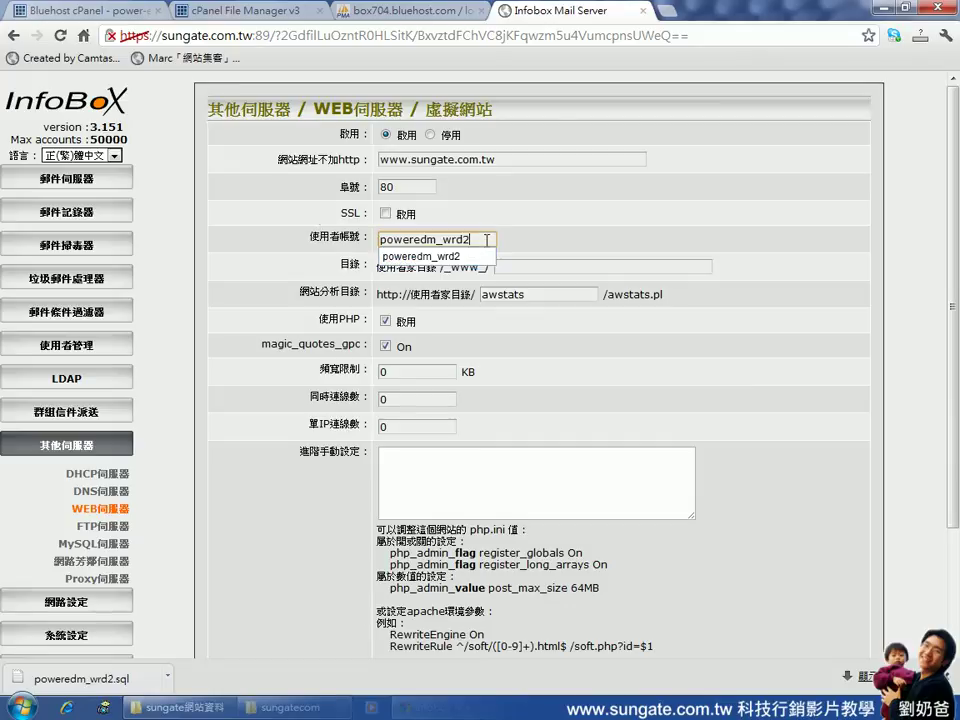
double_click(487, 240)
click(566, 251)
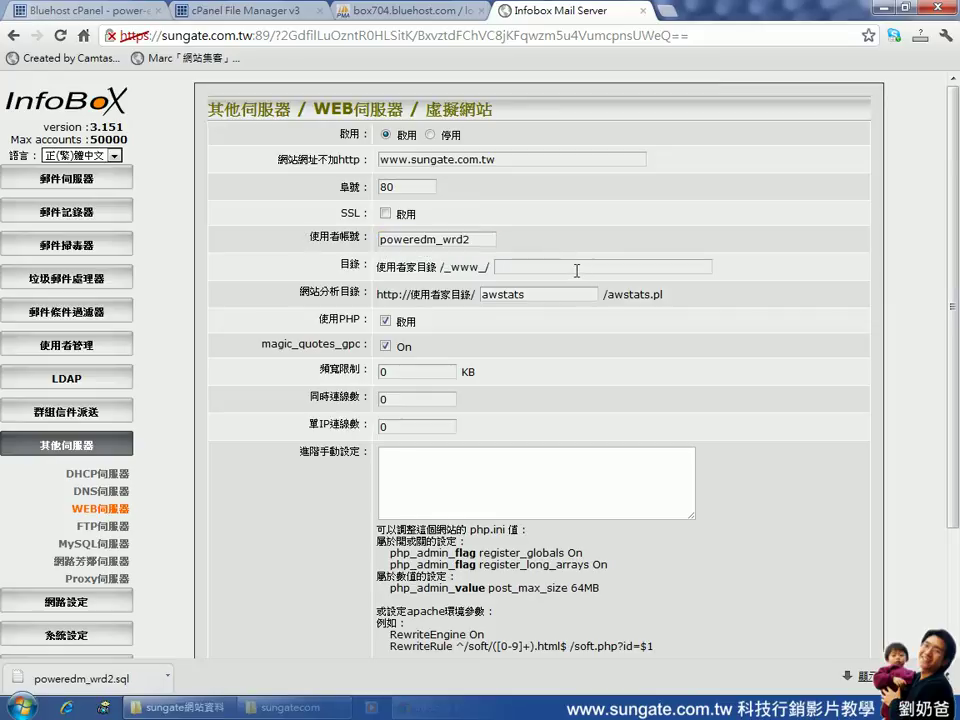
Set the site's home directory to sungate under /_www_/
click(576, 267)
text(sungate)
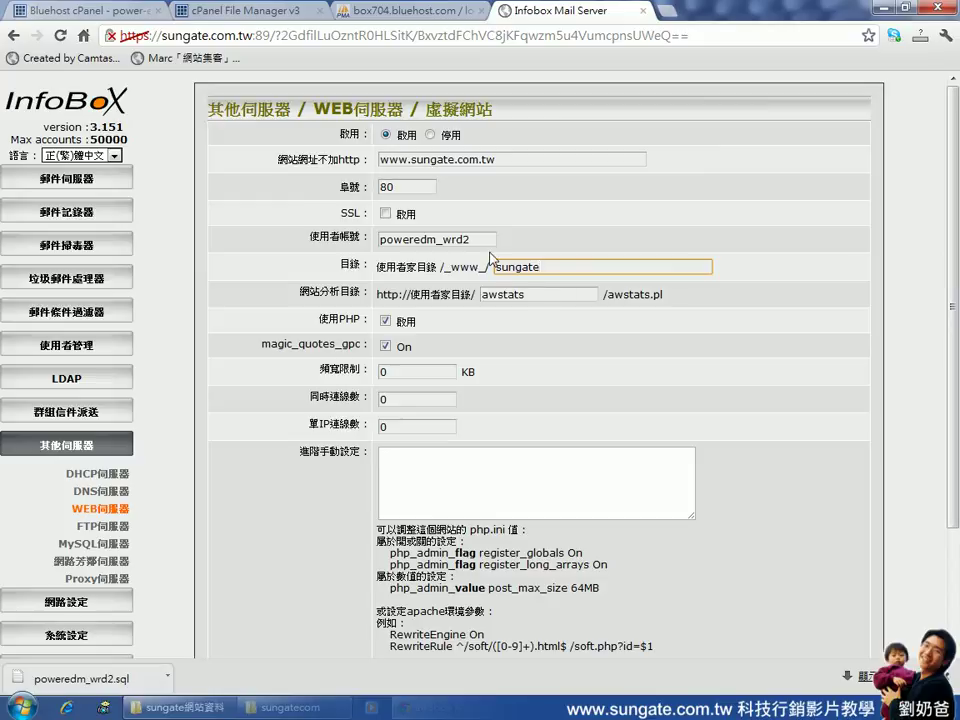
drag(479, 244, 372, 247)
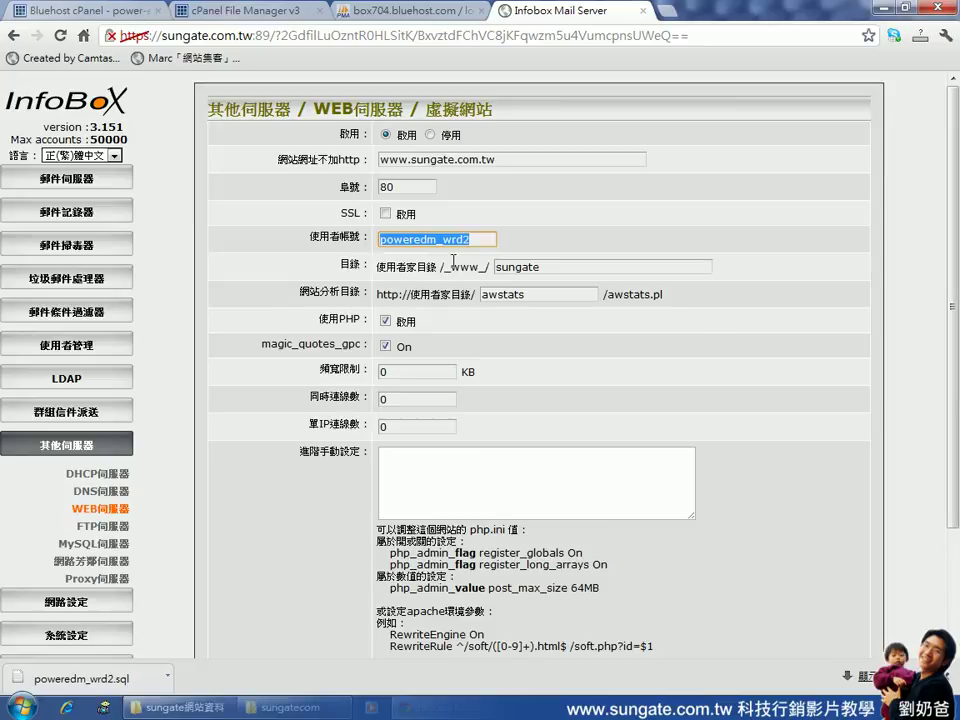
drag(444, 268, 492, 268)
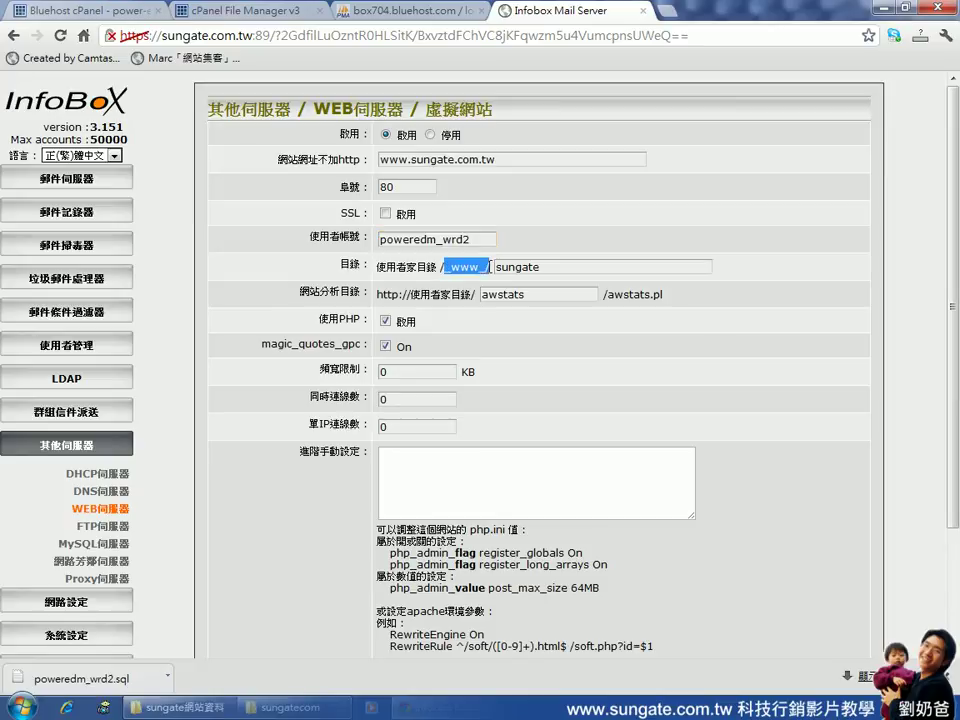
double_click(543, 266)
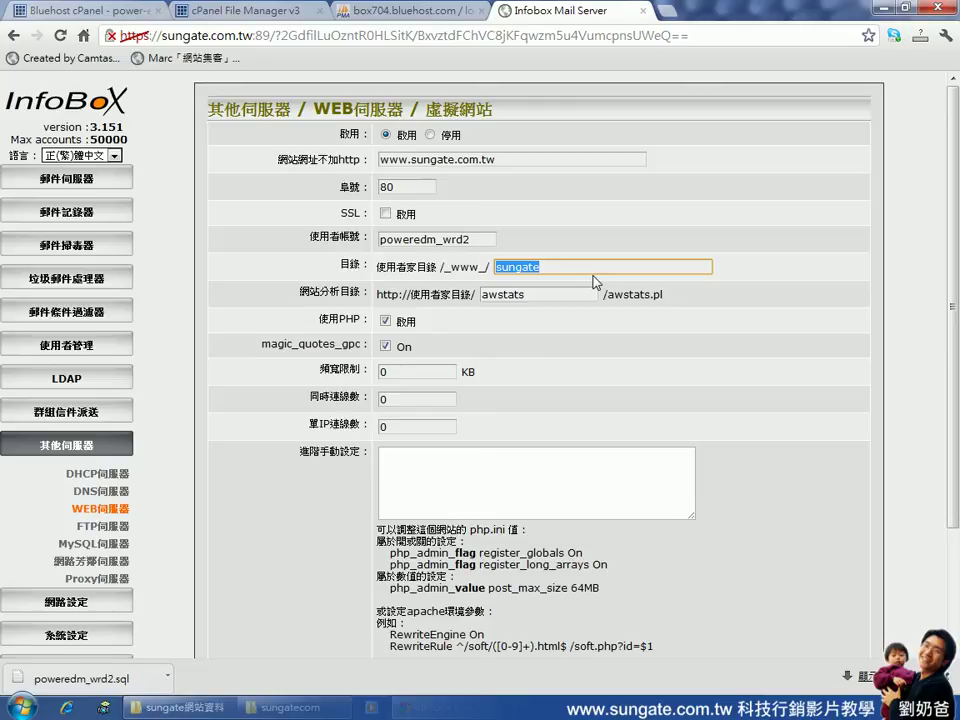
Save the virtual website and restart the web service
scroll(579, 317, down, 3)
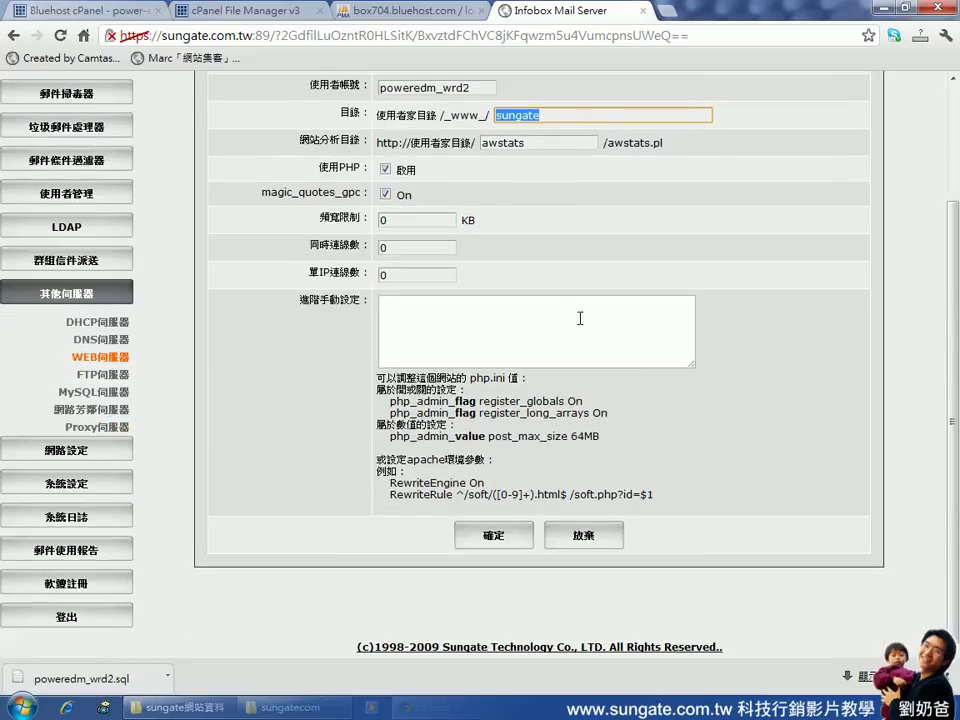
click(495, 546)
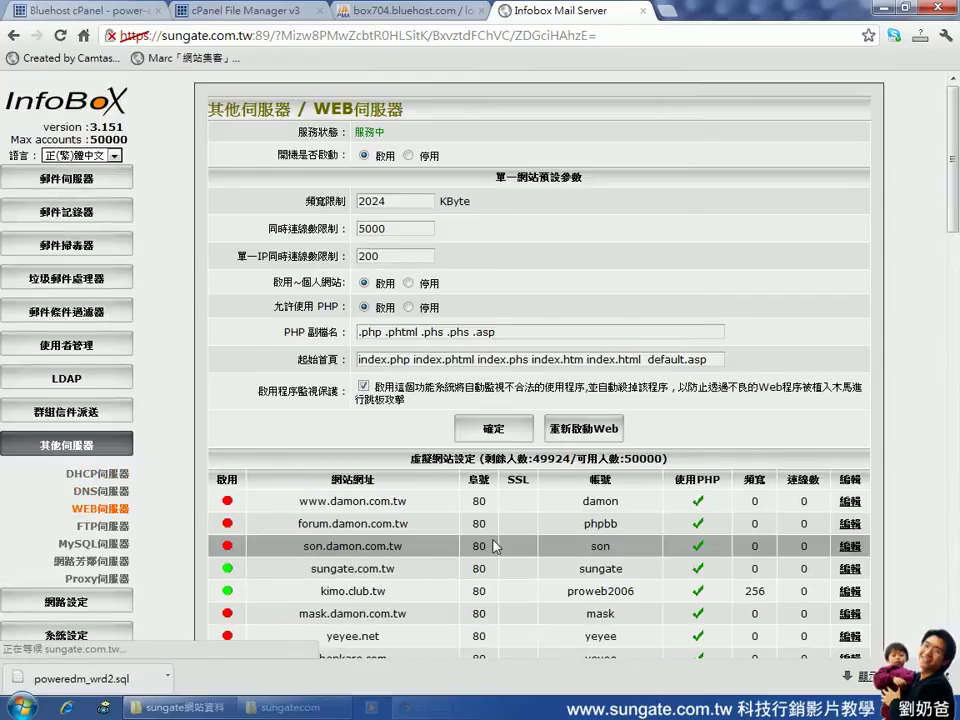
click(590, 438)
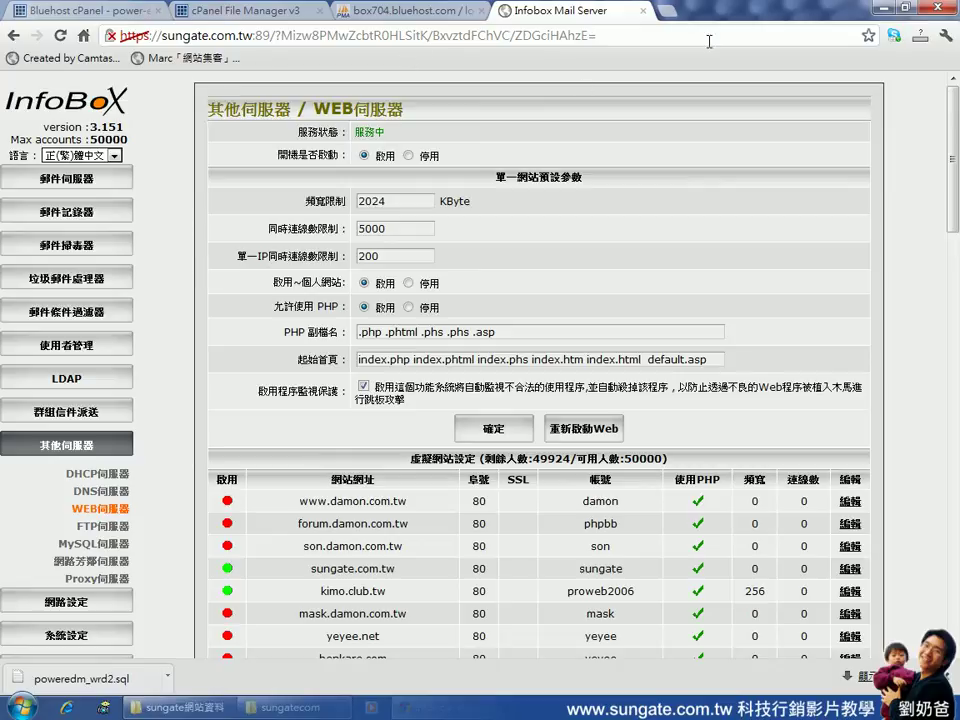
key(ctrl+t)
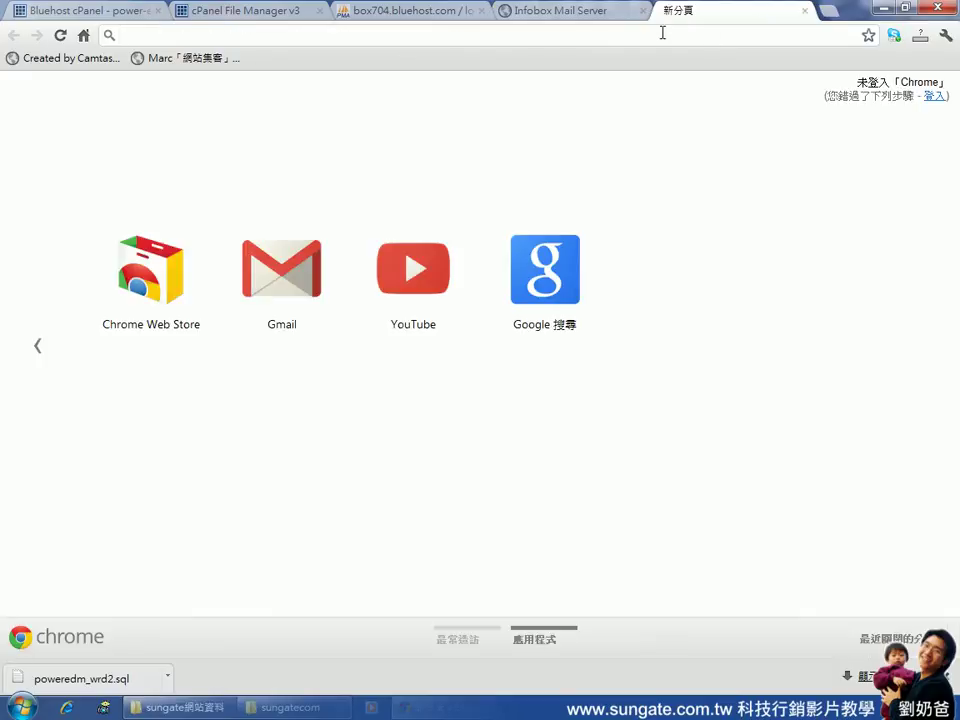
text(www.sungate.co)
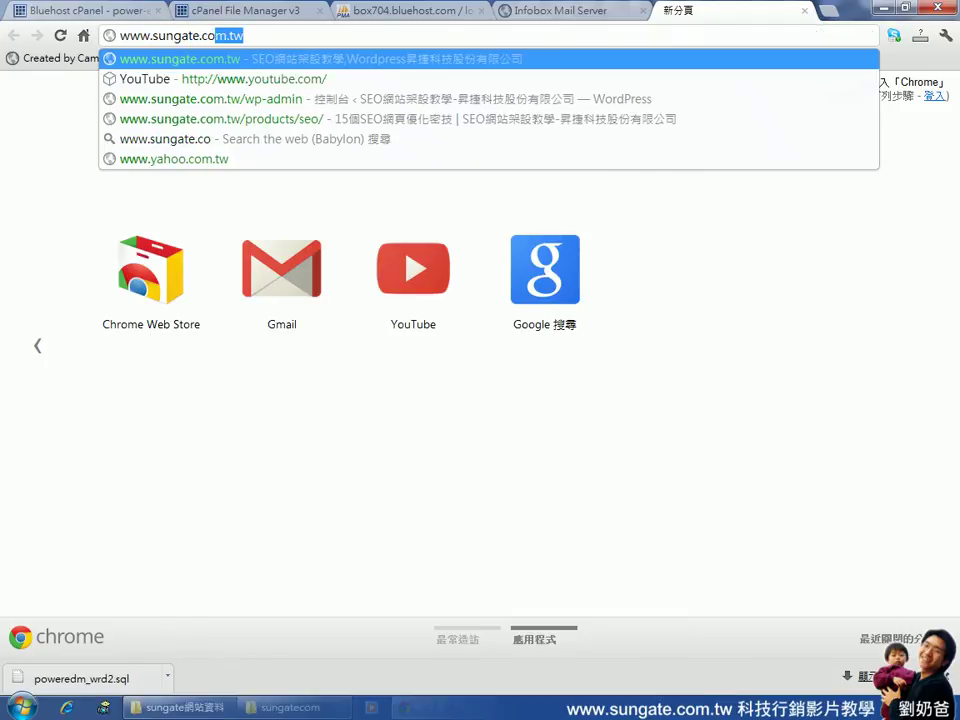
text(m.tw)
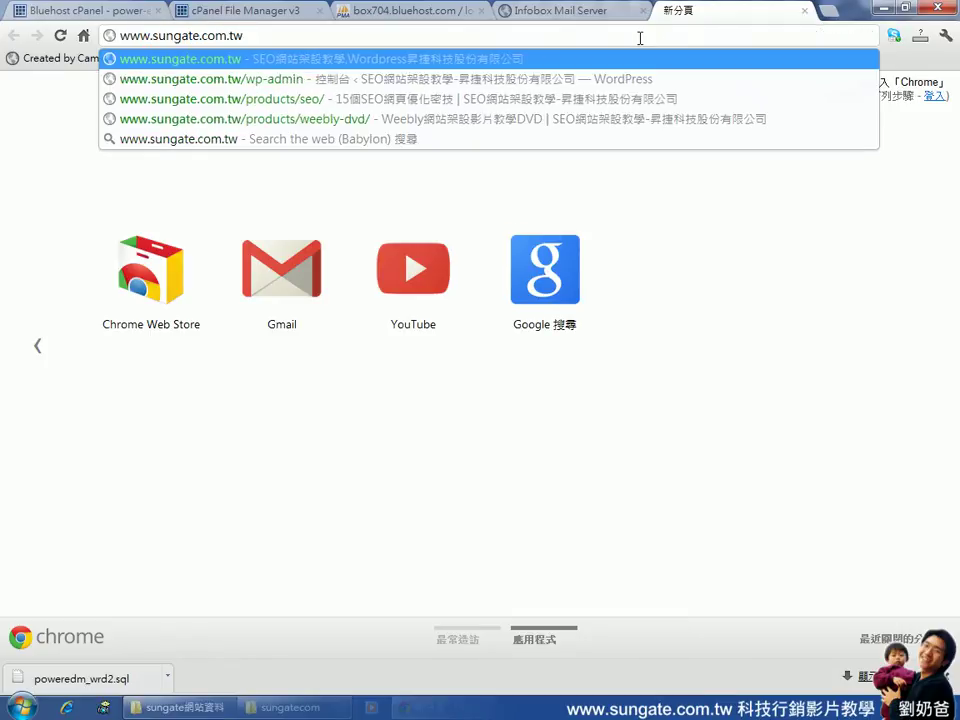
key(Return)
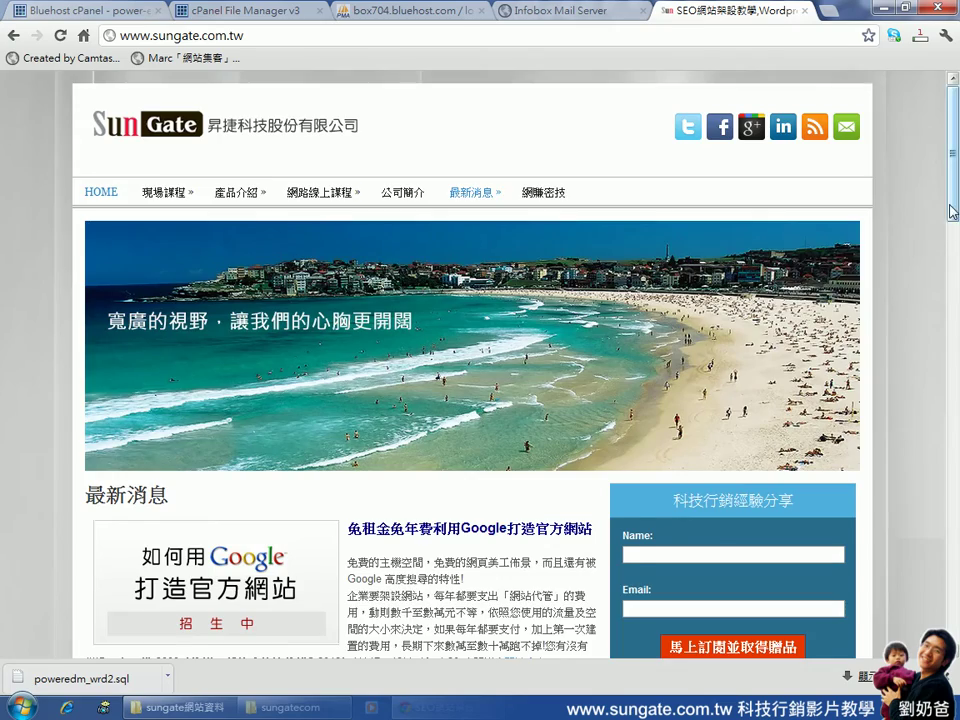
mouse_move(952, 211)
mouse_down()
mouse_move(955, 384)
mouse_move(953, 200)
mouse_up()
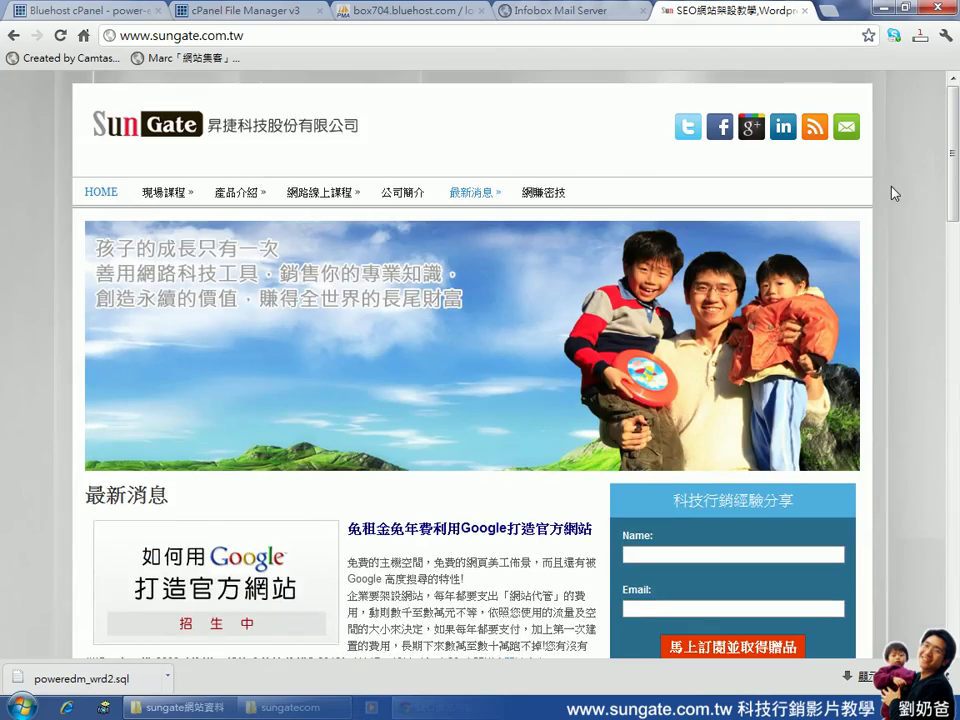
Launch Command Prompt via a cmd search
click(22, 706)
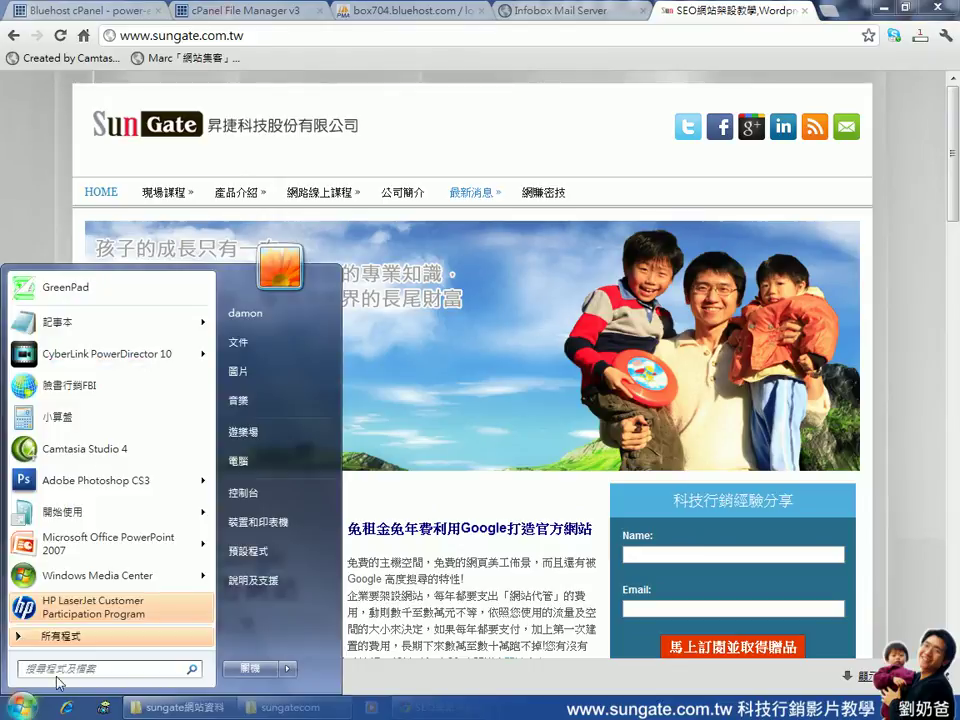
text(cmd)
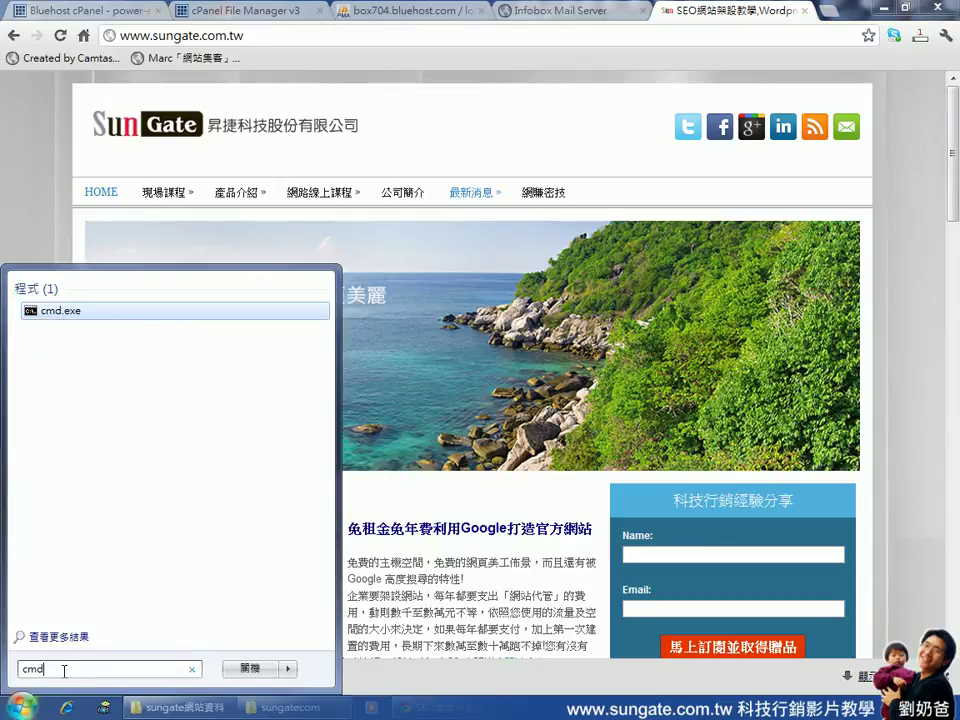
key(Return)
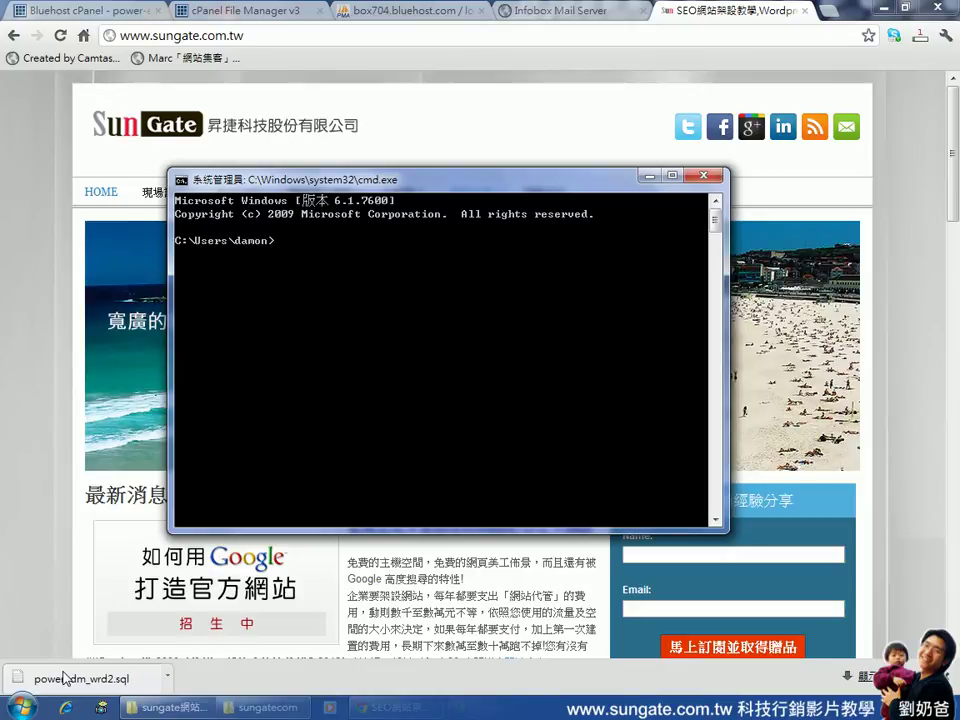
text(ping)
text(www.sungate)
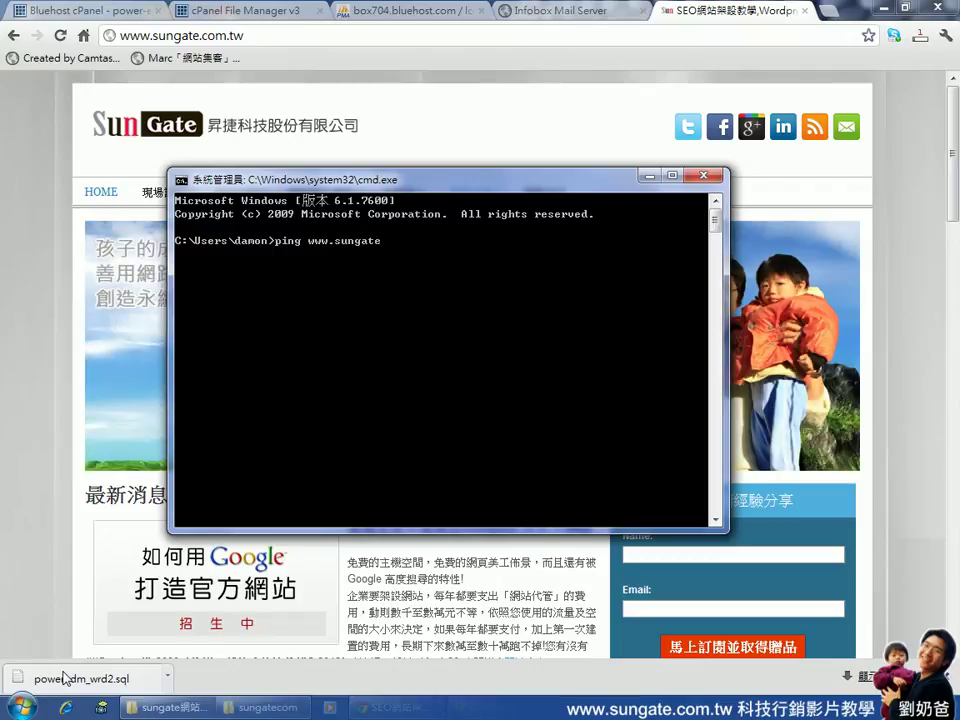
text(.com.tw)
key(Return)
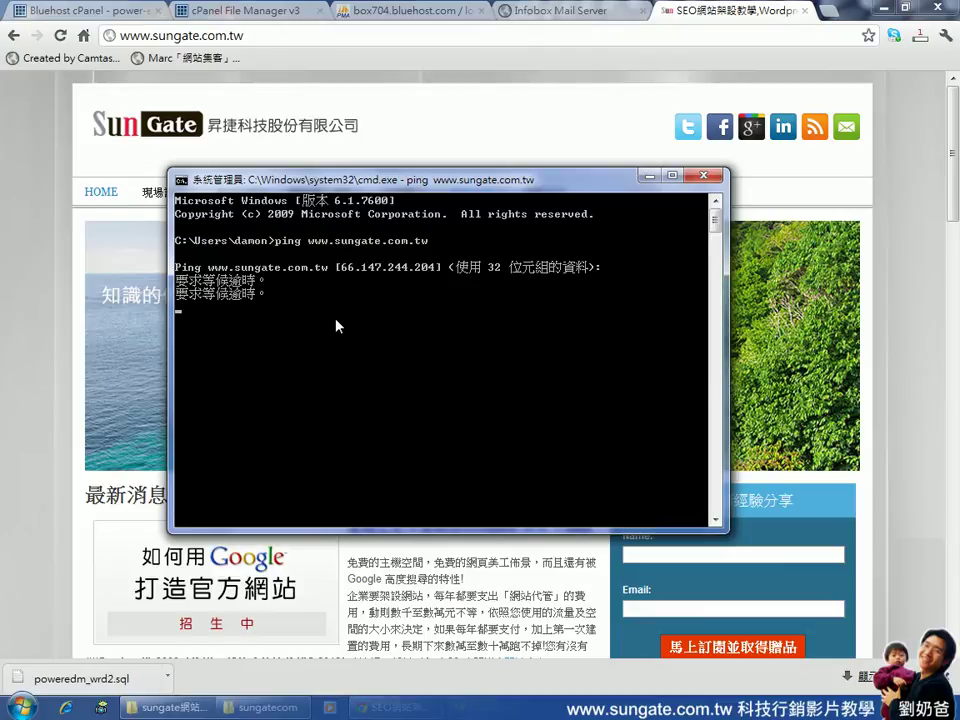
key(ctrl+c)
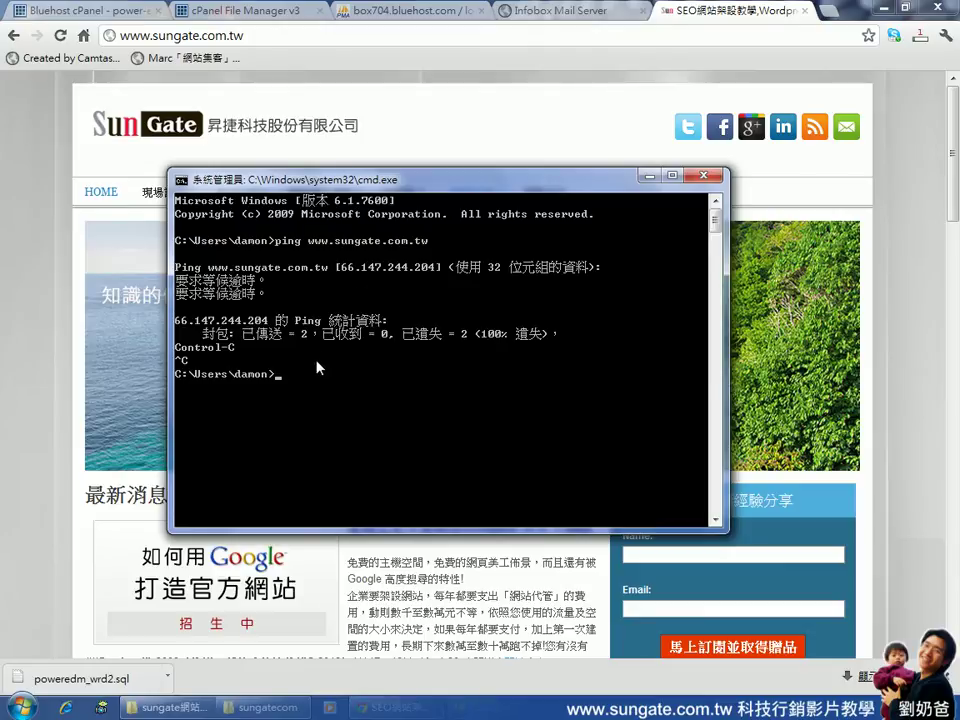
Ping sungate.com.tw and mark its IP address 59.124.158.27
text(ping sunga)
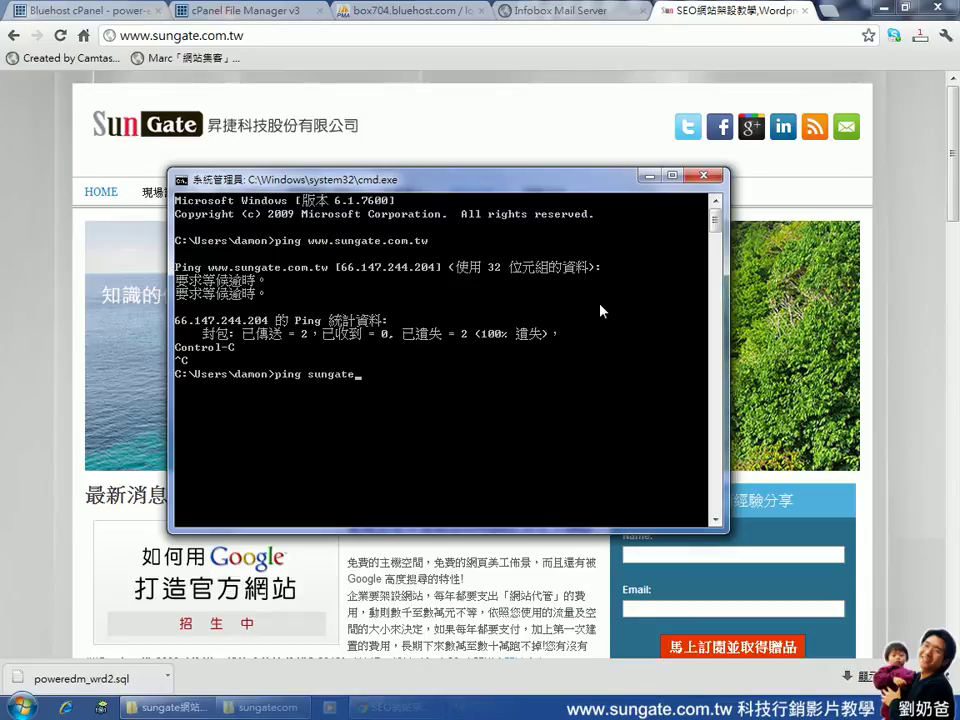
text(te.com.tw)
key(Return)
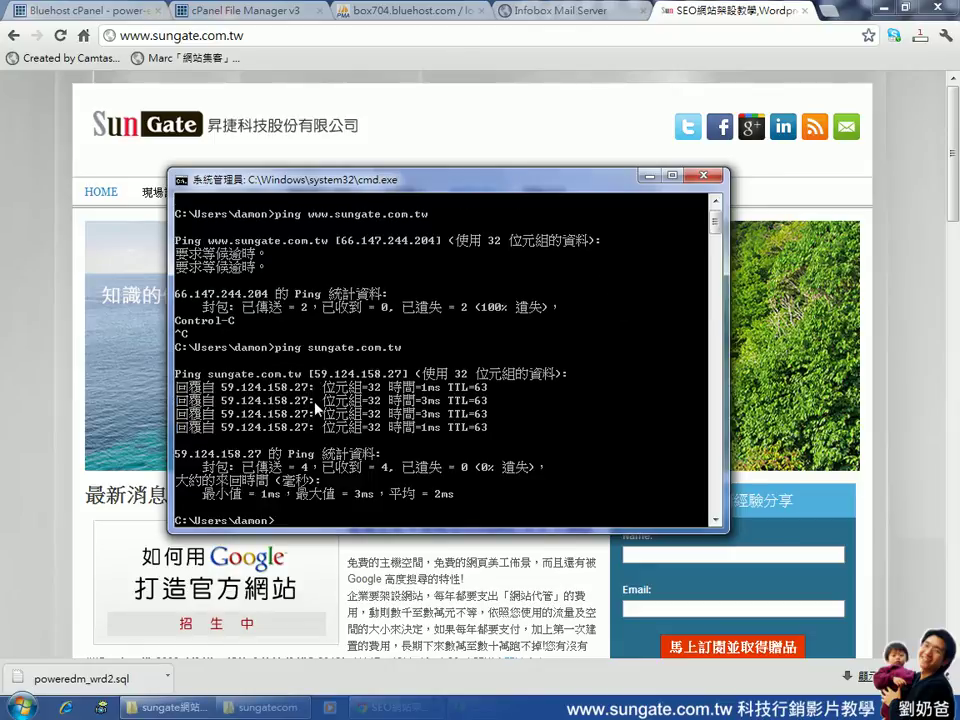
right_click(320, 376)
click(345, 386)
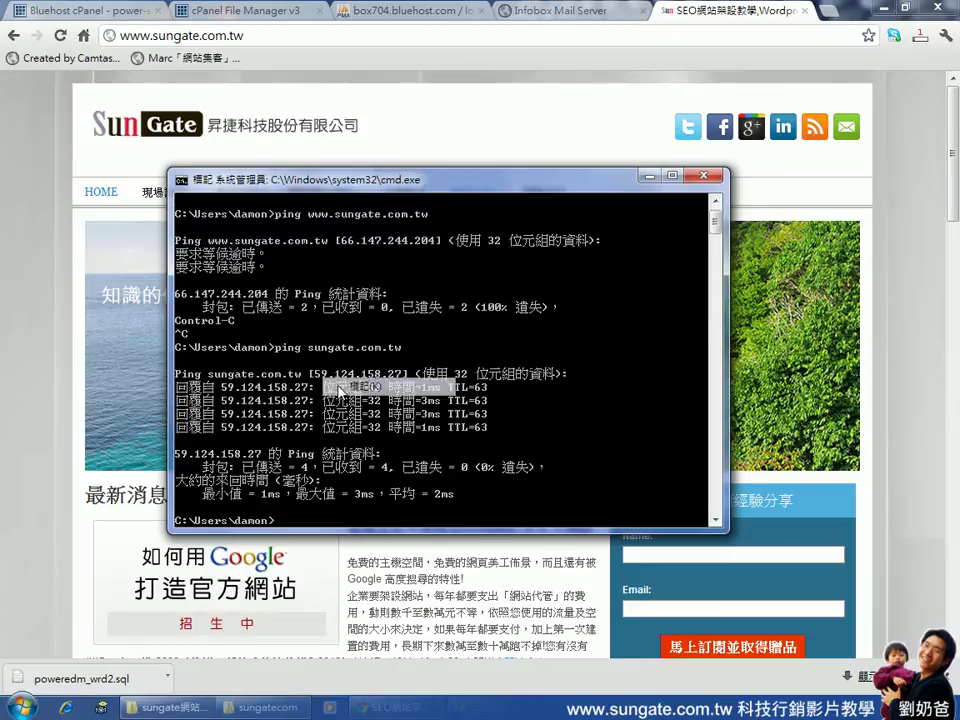
click(317, 375)
drag(317, 376, 400, 380)
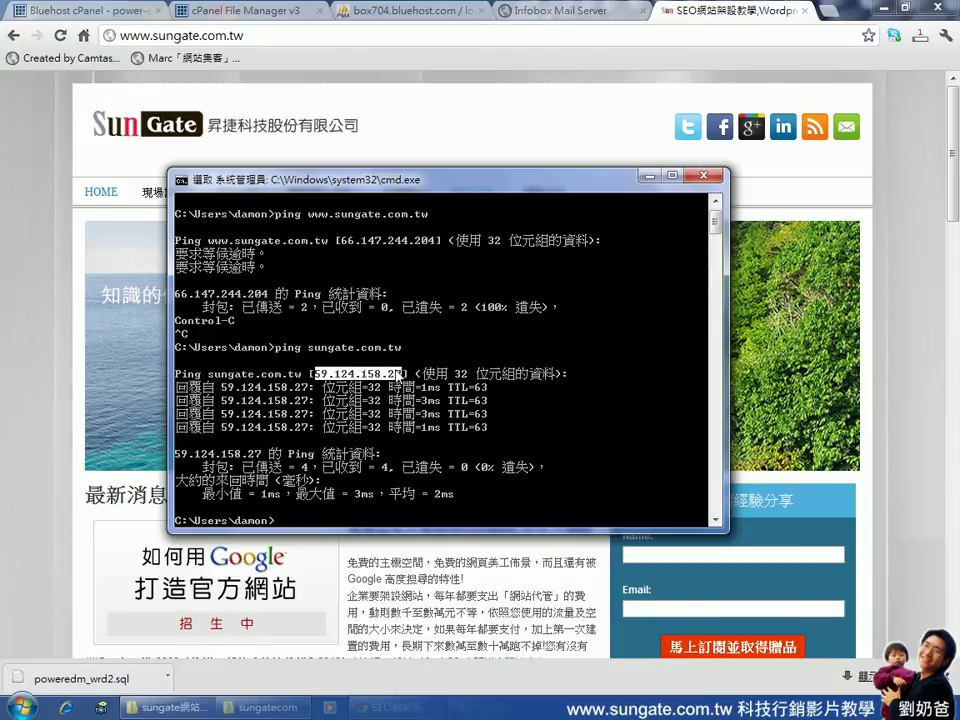
click(830, 11)
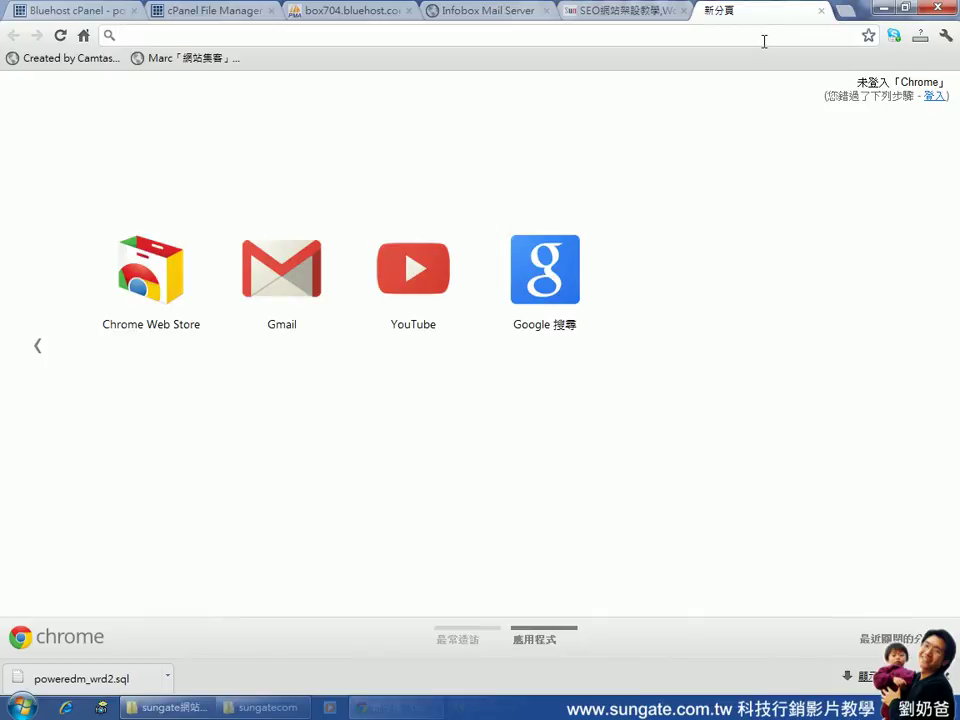
text(http://)
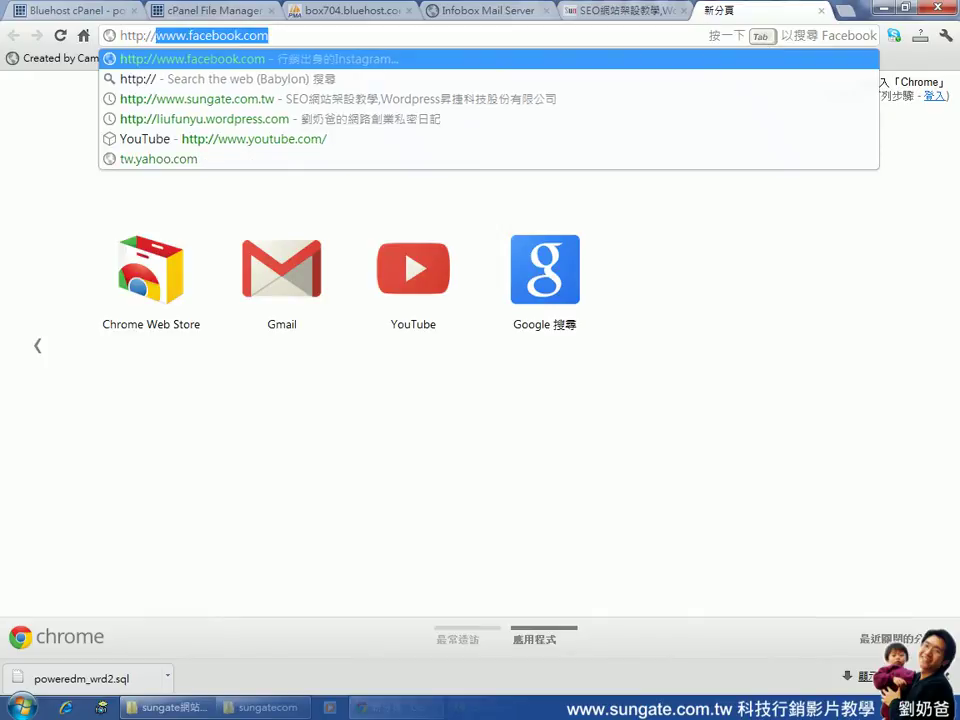
text(sung)
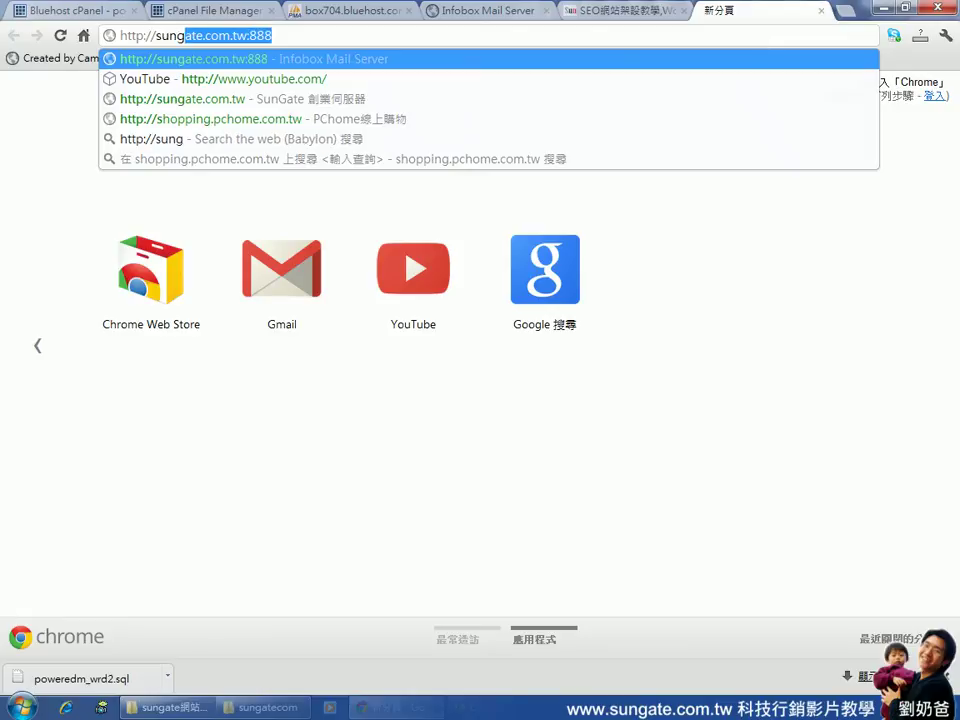
text(ate.com.tw)
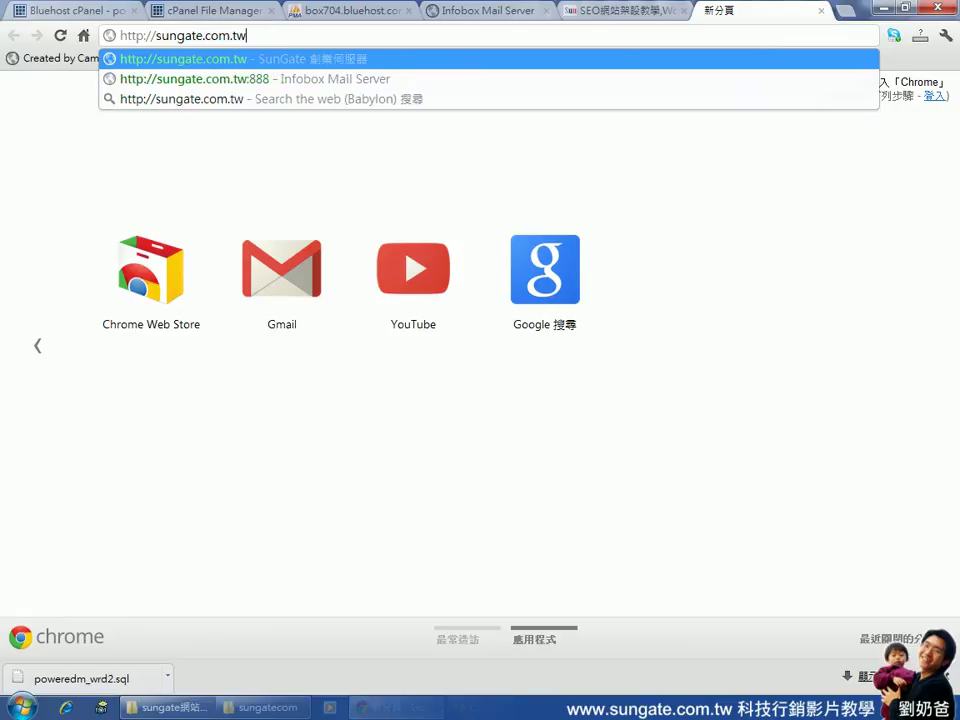
key(Return)
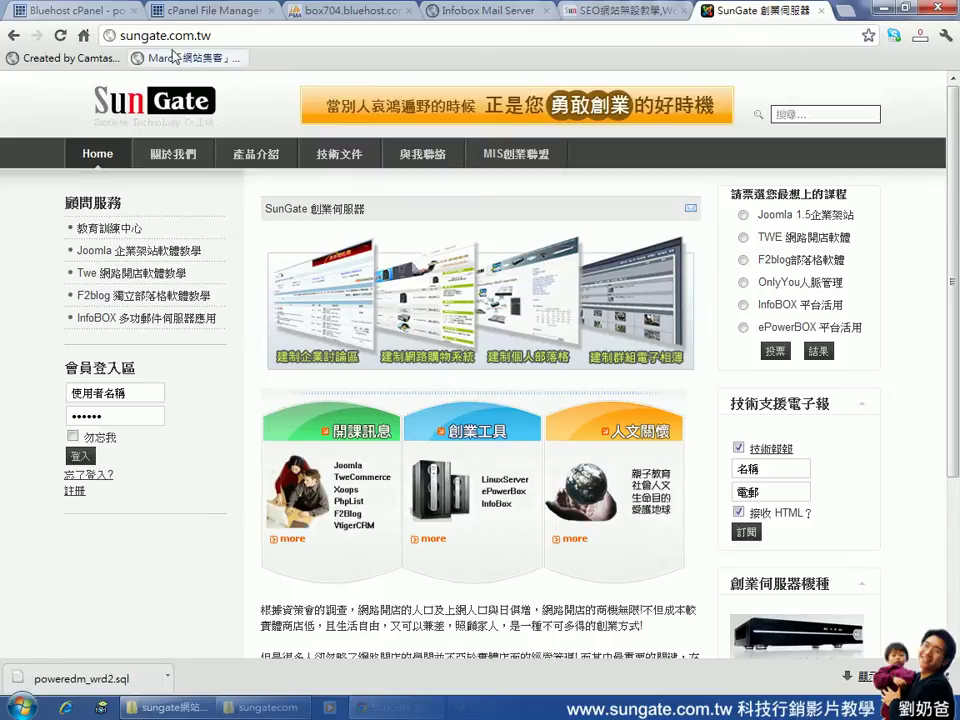
click(121, 36)
click(121, 36)
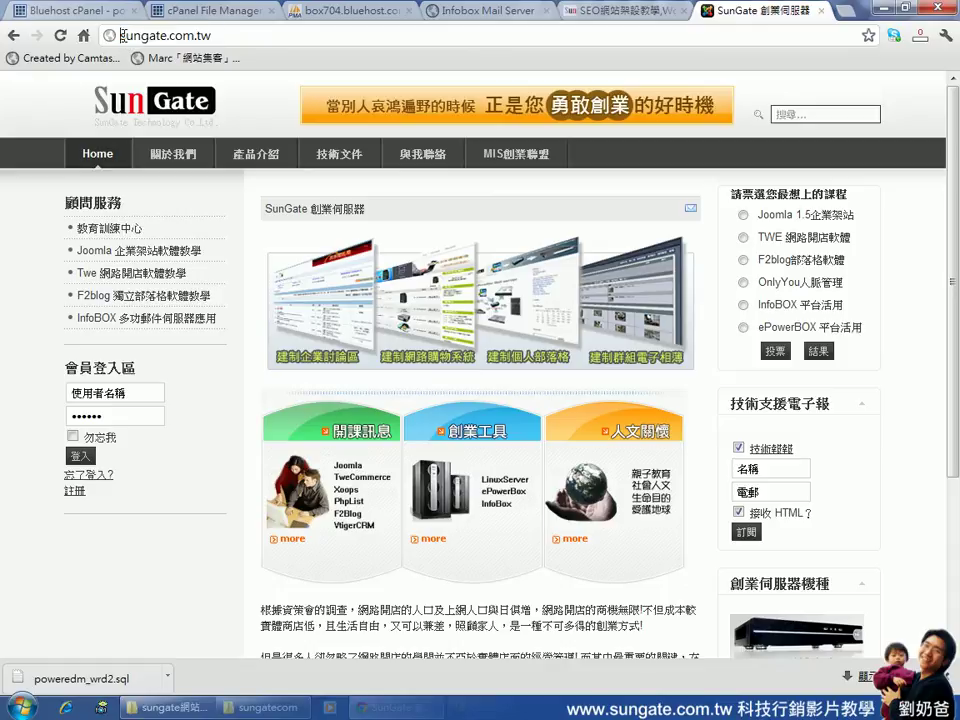
text(www)
text(.)
key(Return)
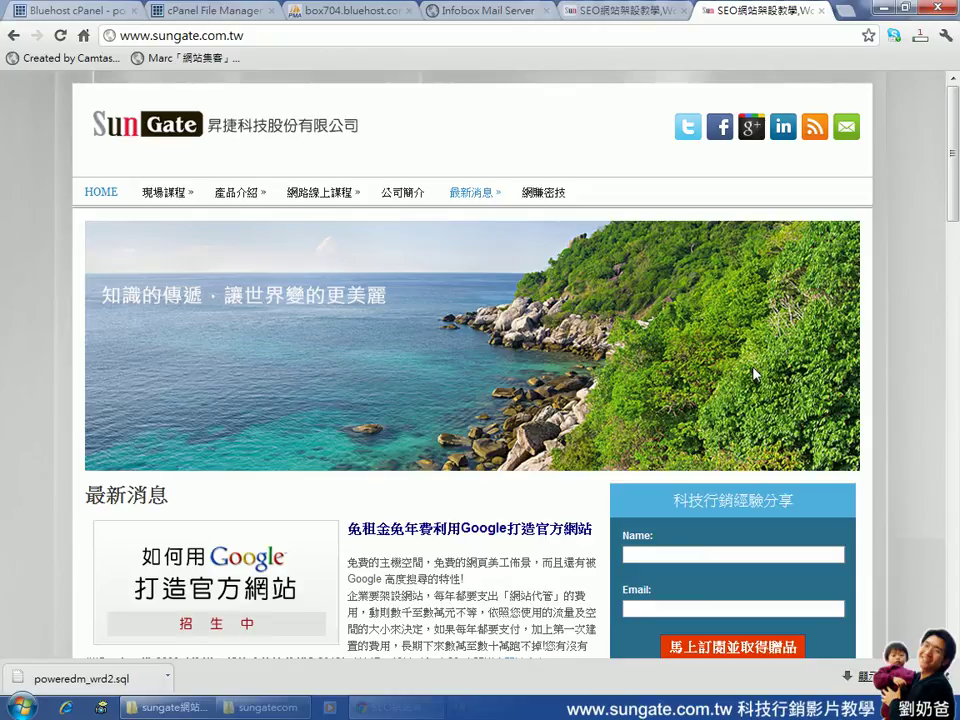
Bring back the ping results showing sungate.com.tw replying from 59.124.158.27 and move the console right
key(alt+Tab)
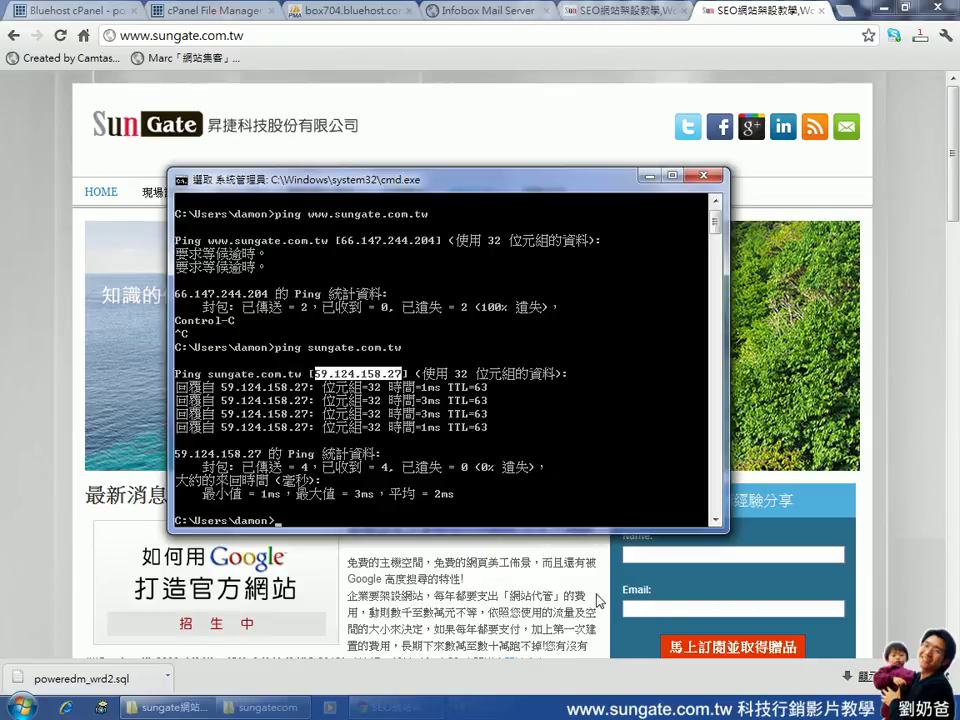
click(486, 360)
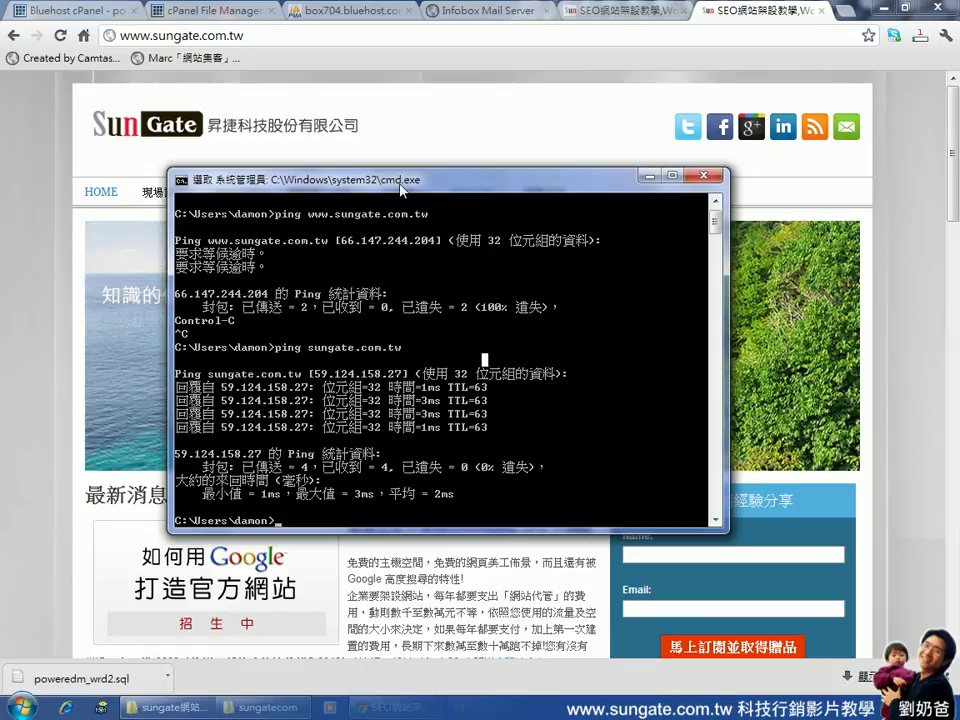
drag(401, 189, 605, 153)
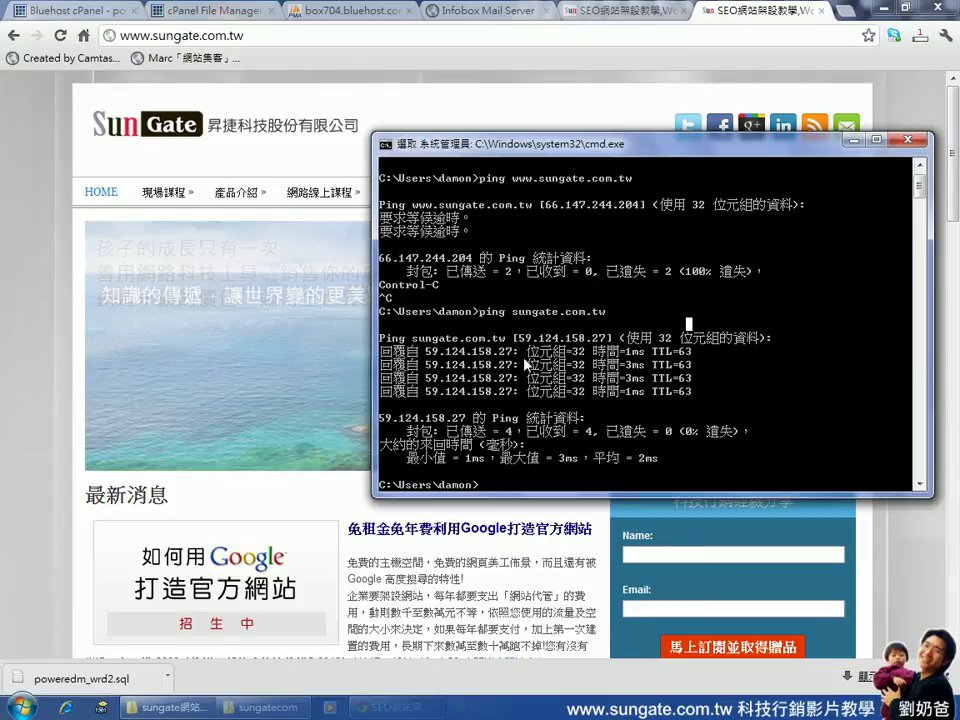
text(ping)
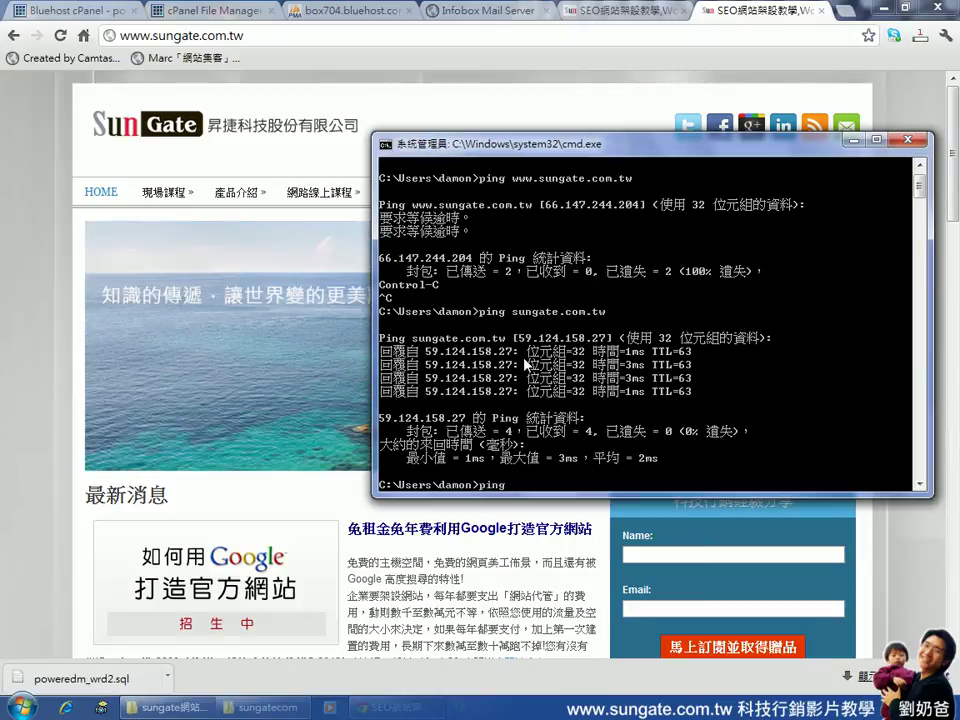
text( www.sungate.com.tw)
key(Return)
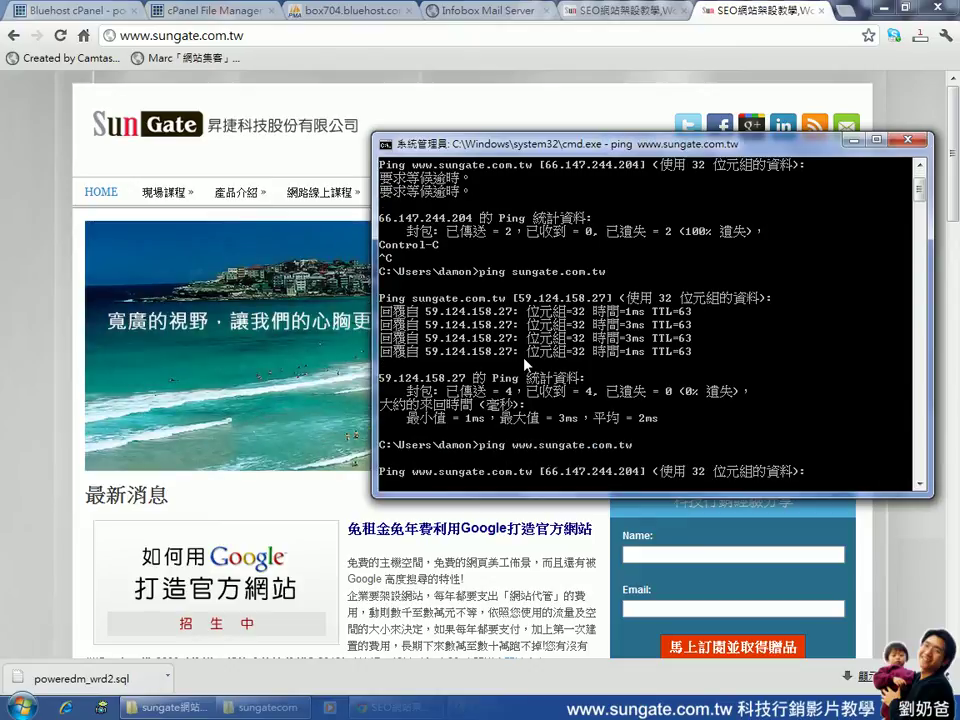
key(ctrl+c)
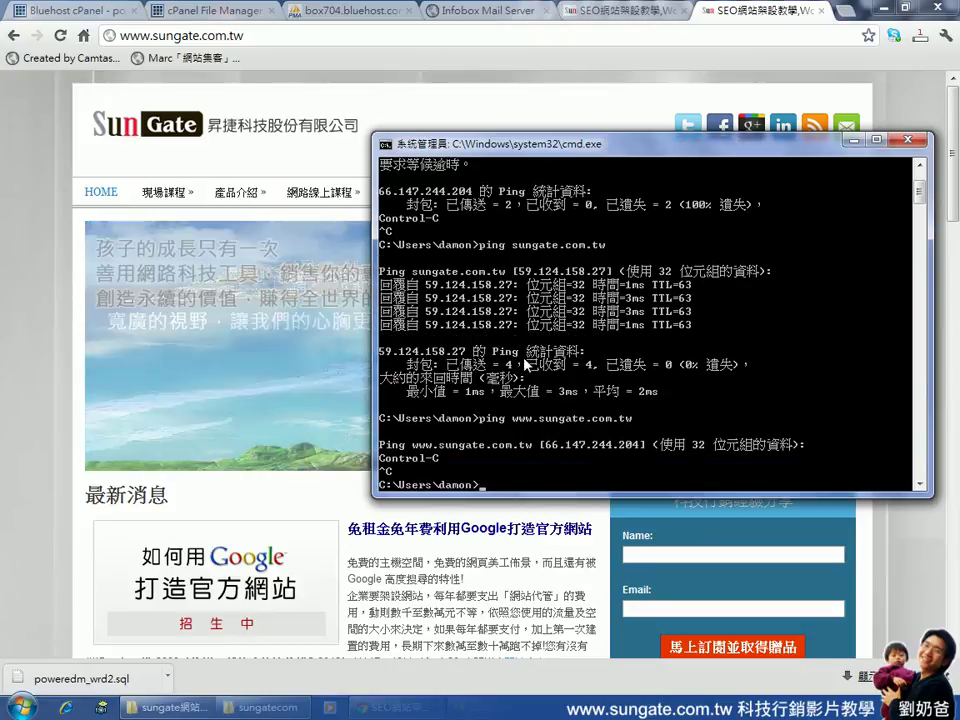
text(ping w)
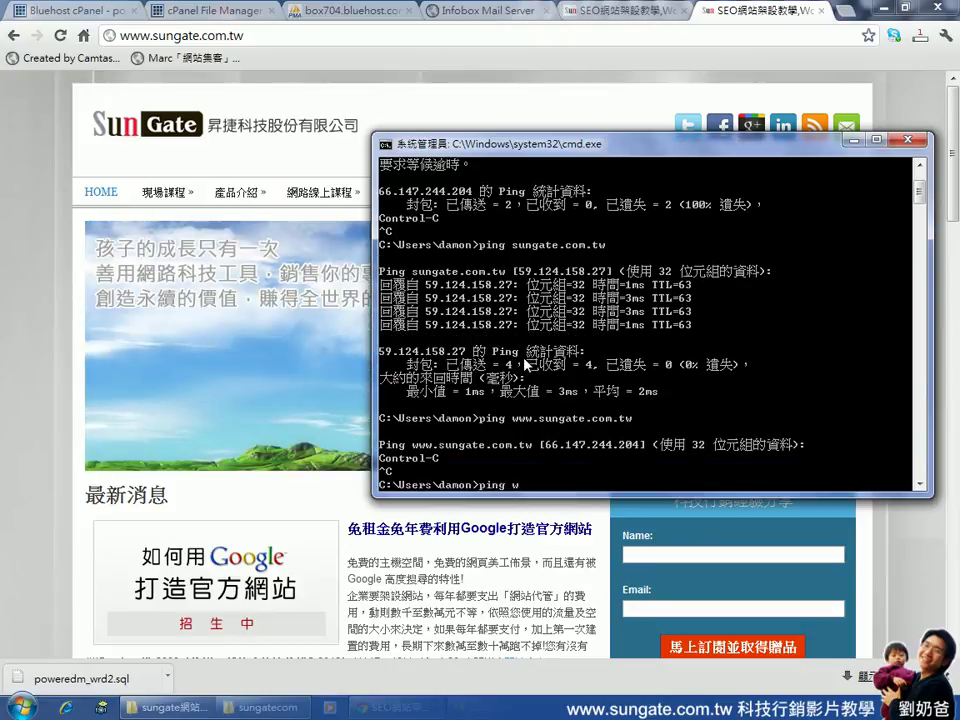
text(ww.yahoo.com.tw)
key(Return)
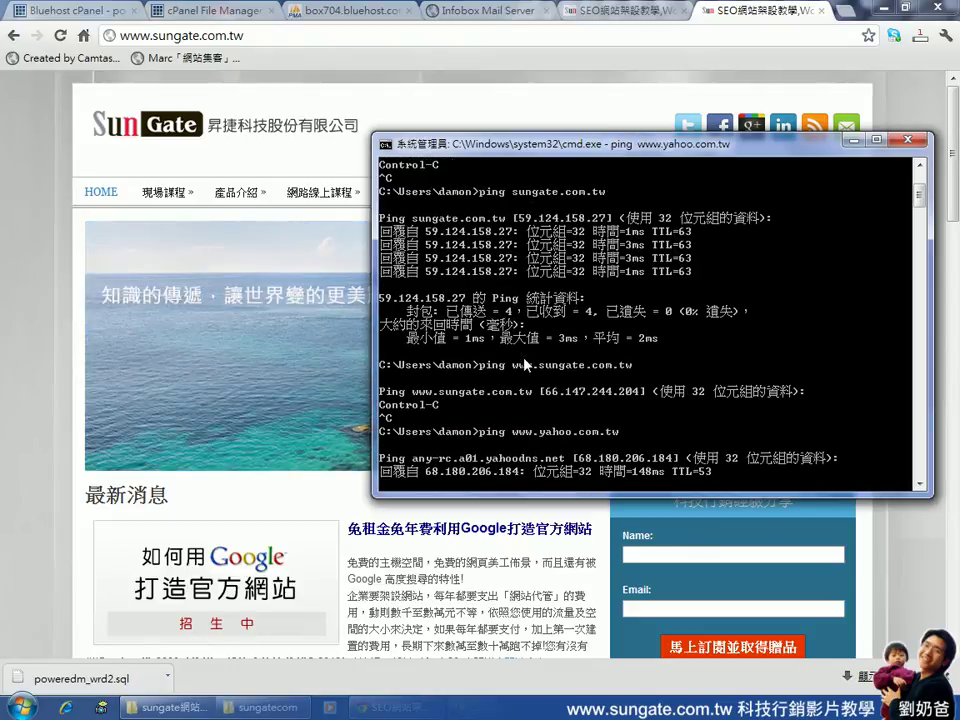
key(ctrl+c)
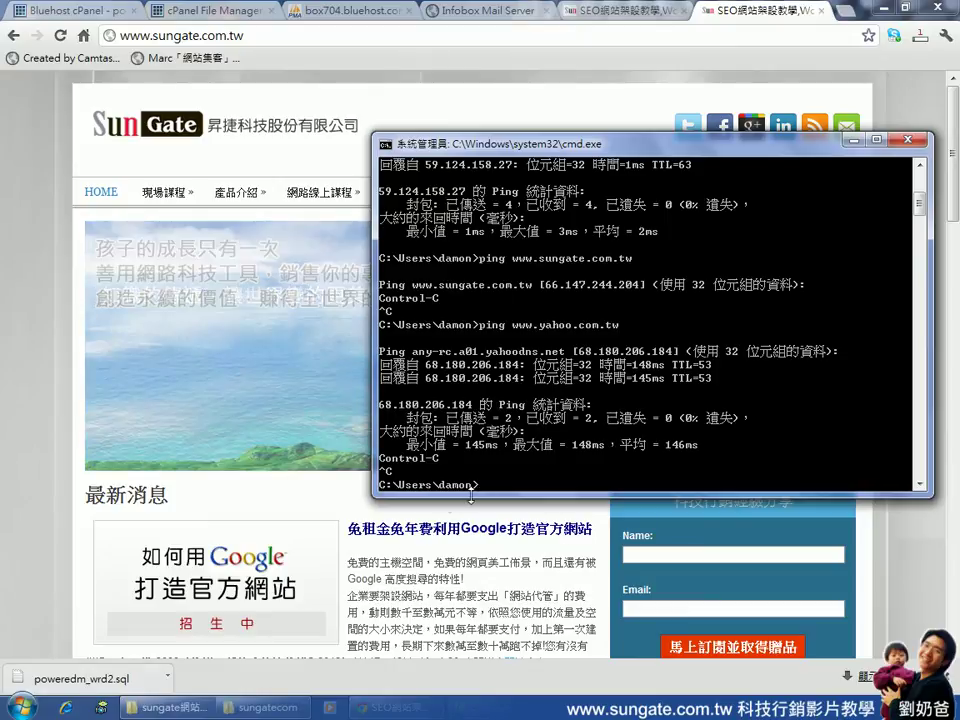
Bring the sungate網站資料 folder window to the front
click(190, 708)
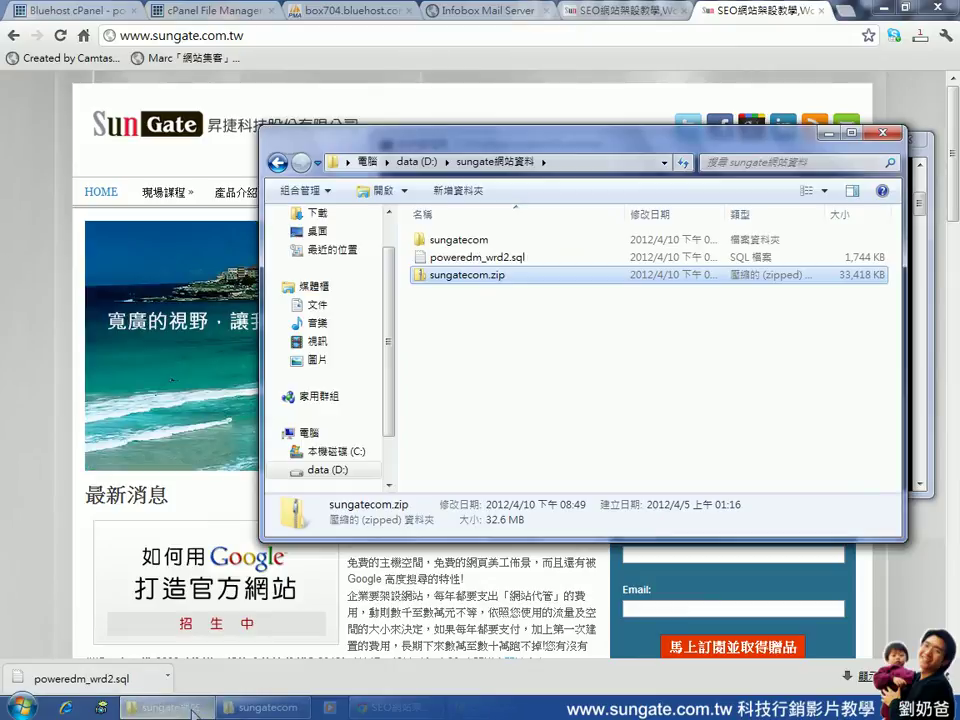
click(784, 165)
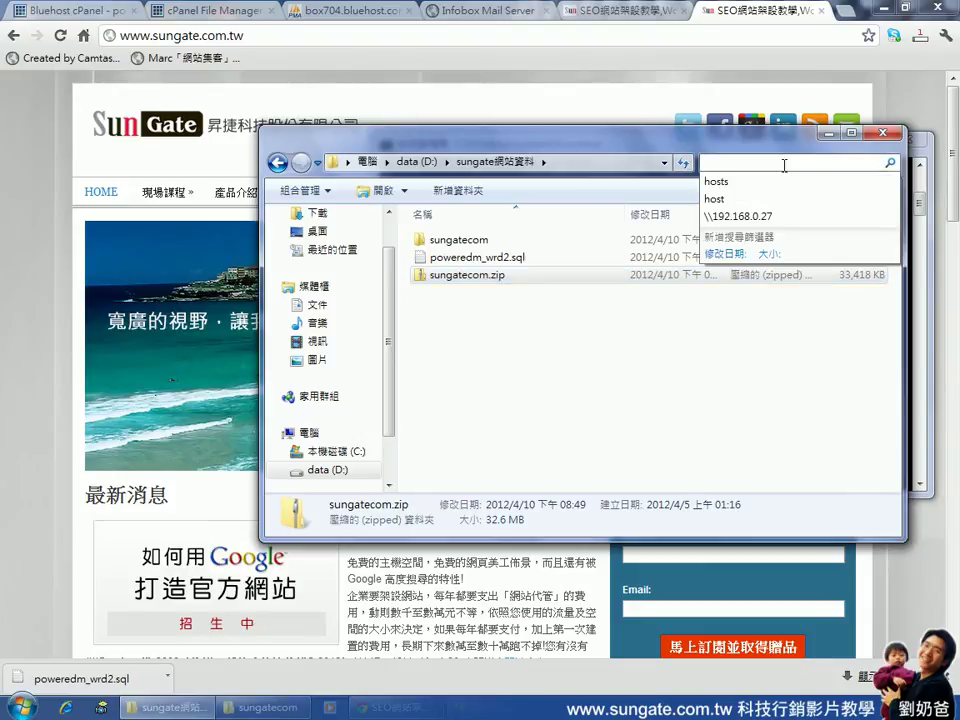
click(22, 708)
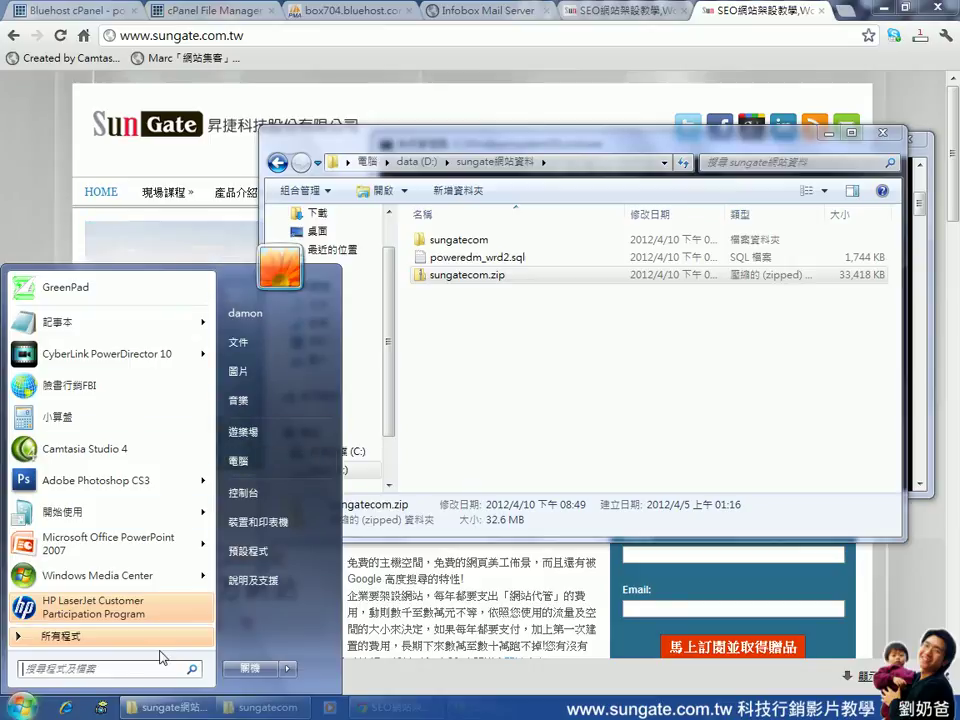
click(30, 710)
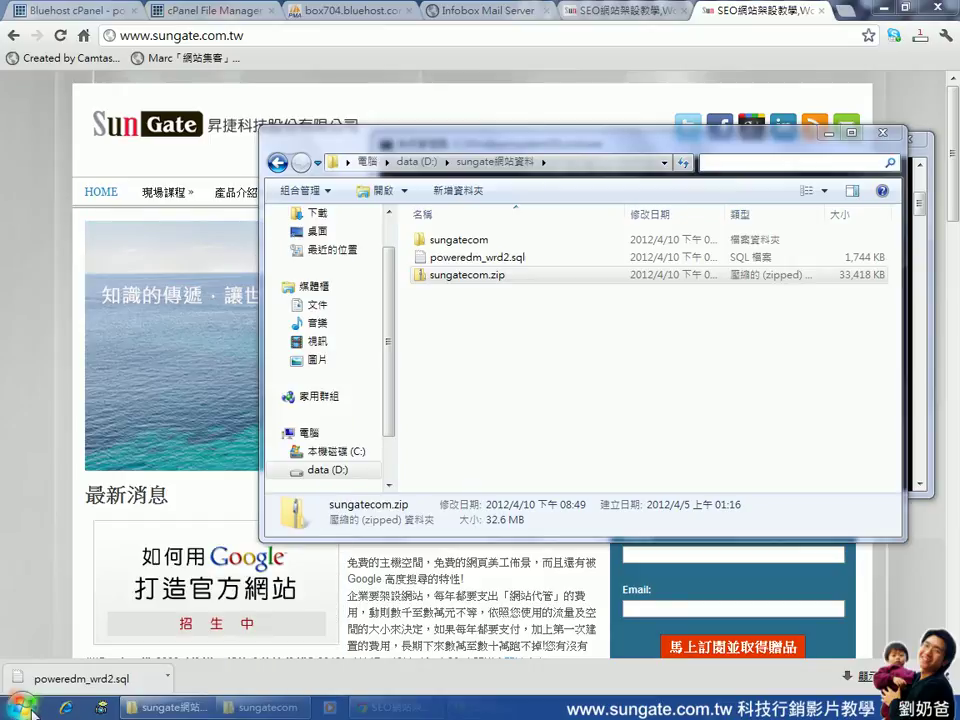
click(615, 148)
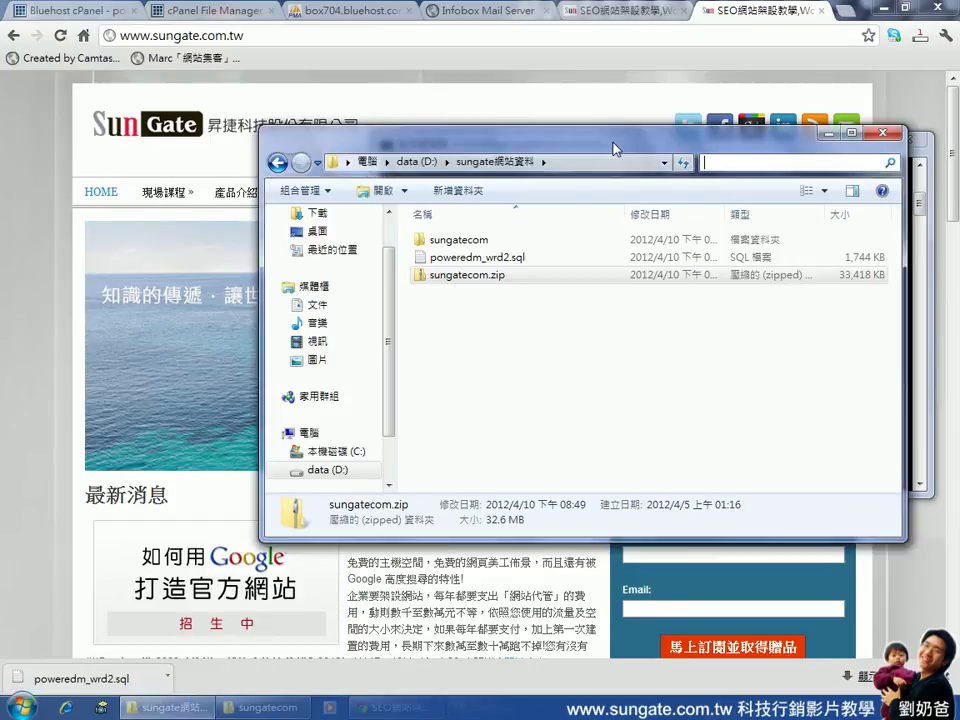
Navigate from Computer through C: and Windows into the System32 folder
click(368, 163)
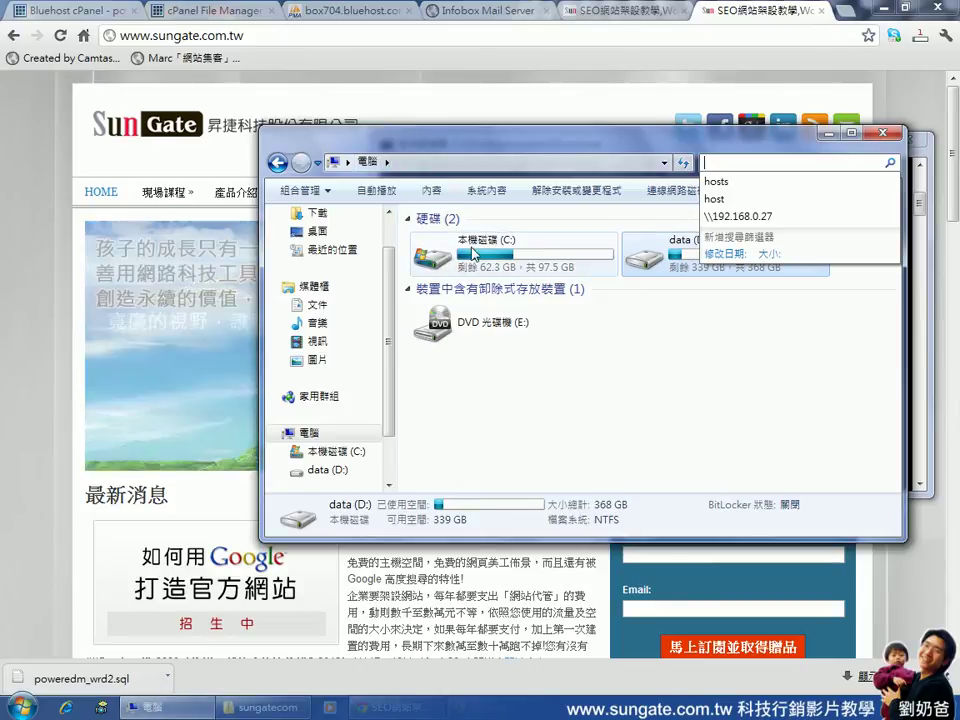
double_click(474, 254)
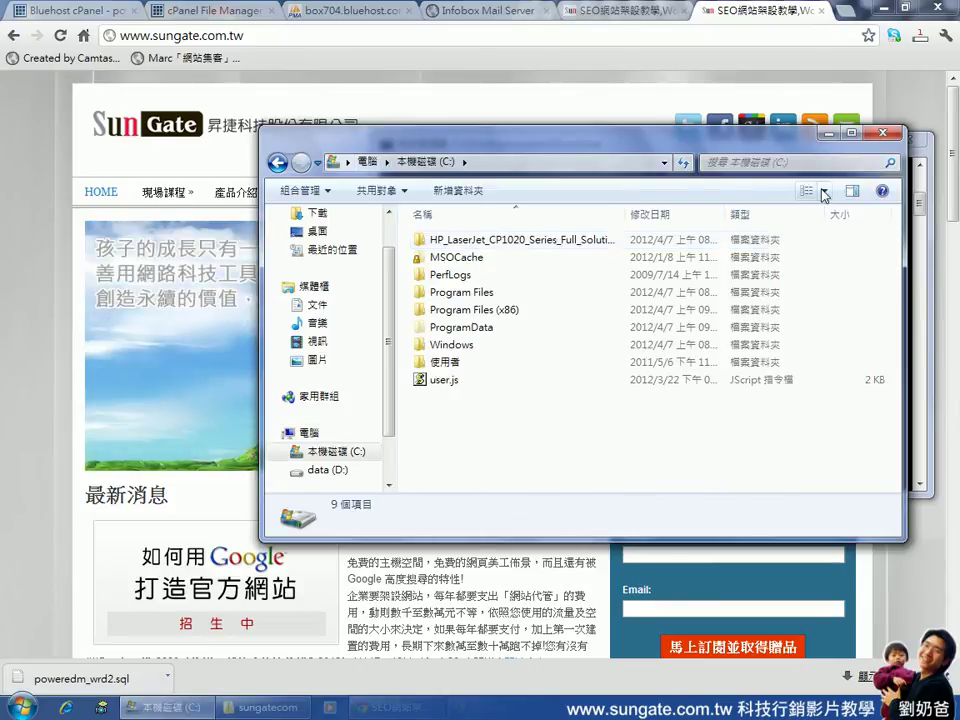
double_click(455, 345)
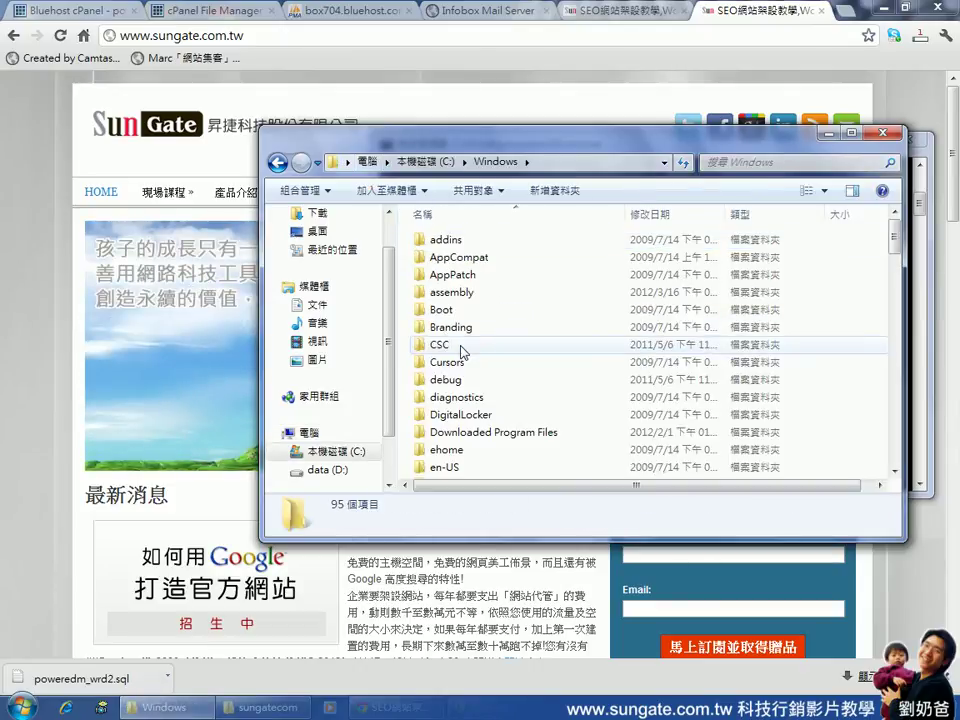
scroll(717, 300, down, 2)
scroll(717, 300, down, 6)
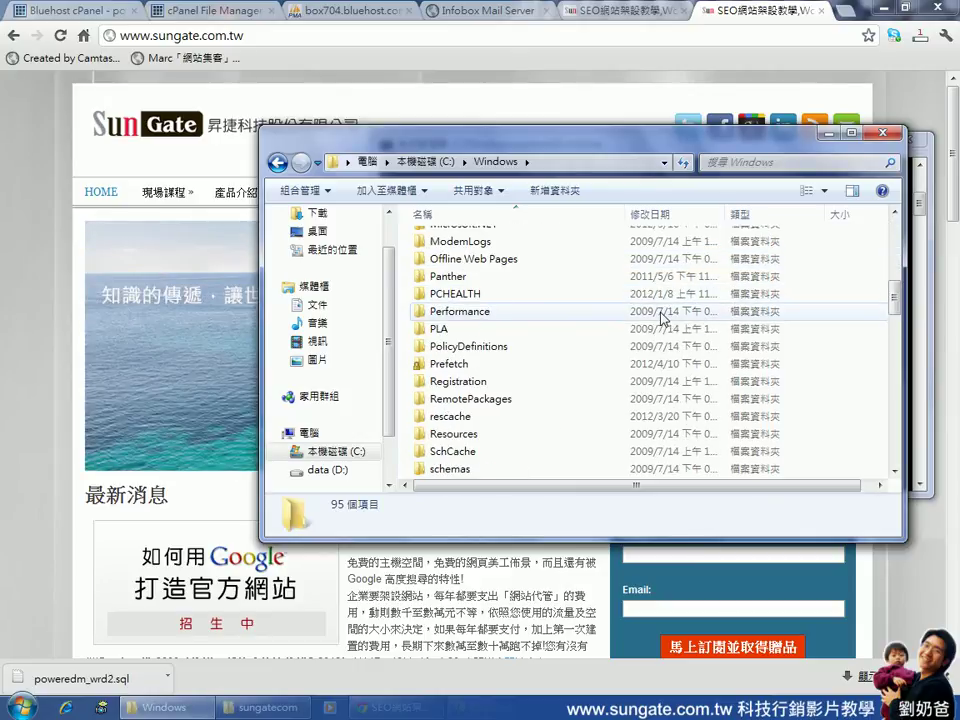
scroll(660, 318, down, 3)
click(640, 293)
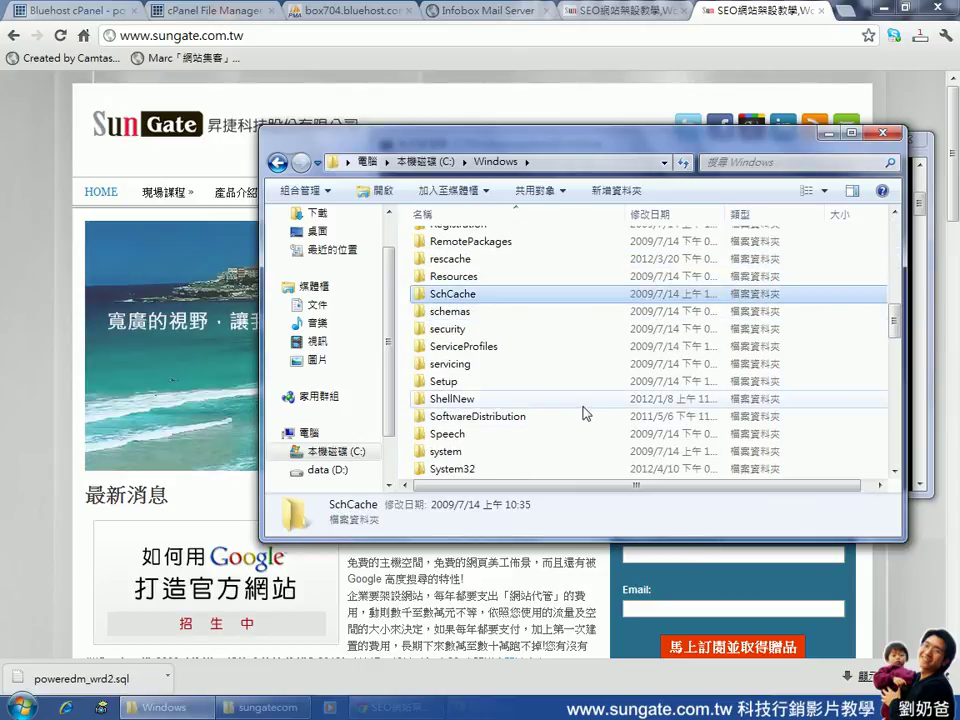
click(461, 471)
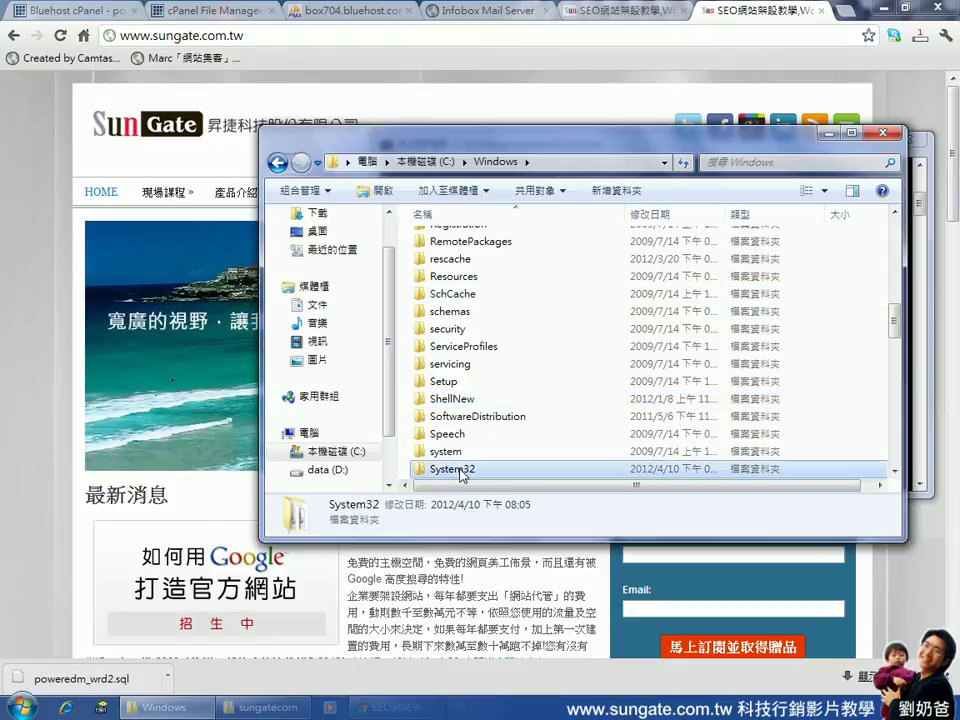
double_click(461, 471)
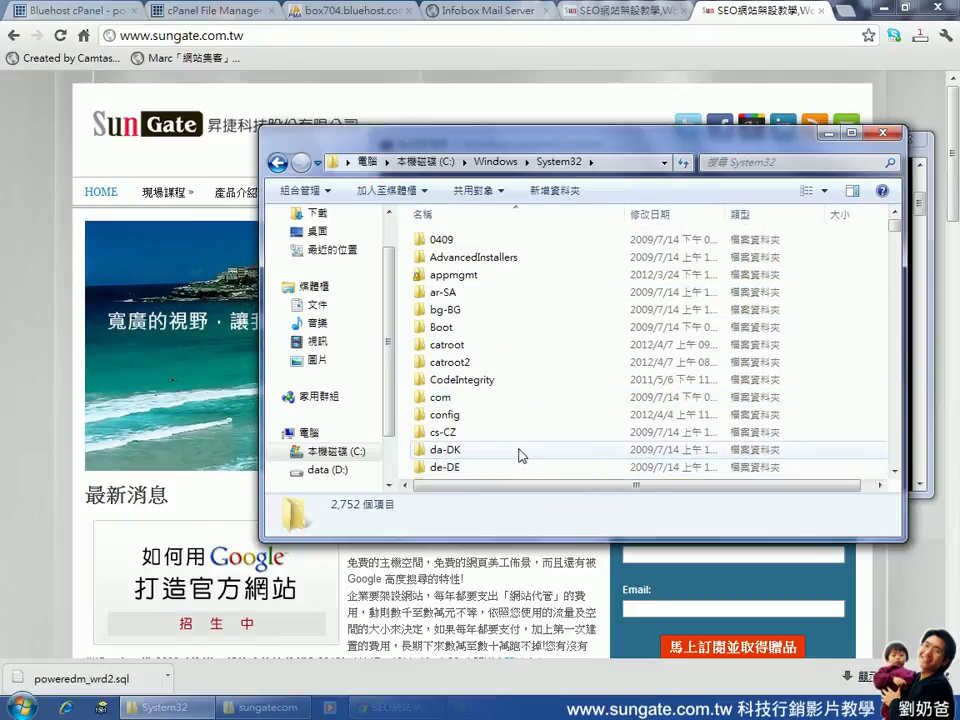
Search System32 for 'hosts', finding it in C:\Windows\System32\drivers\etc
click(754, 162)
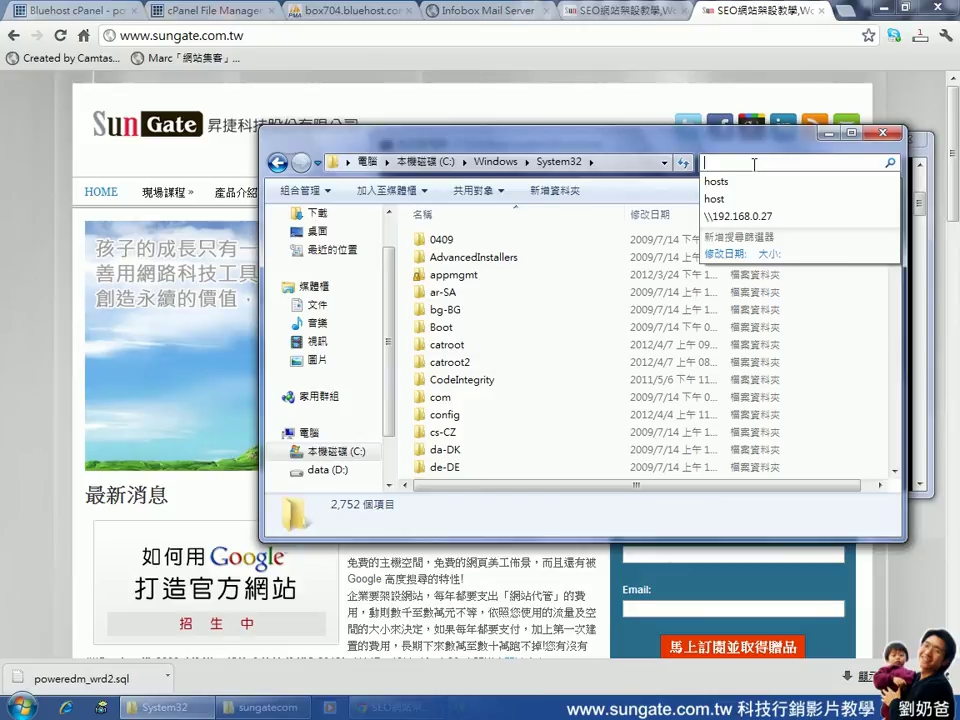
click(755, 183)
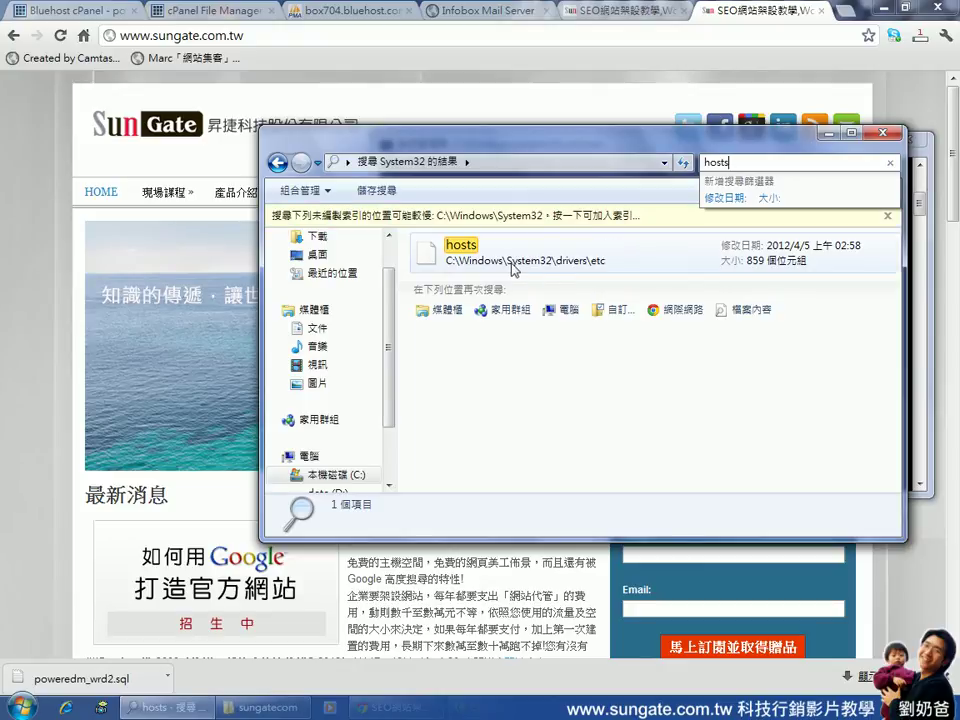
click(467, 255)
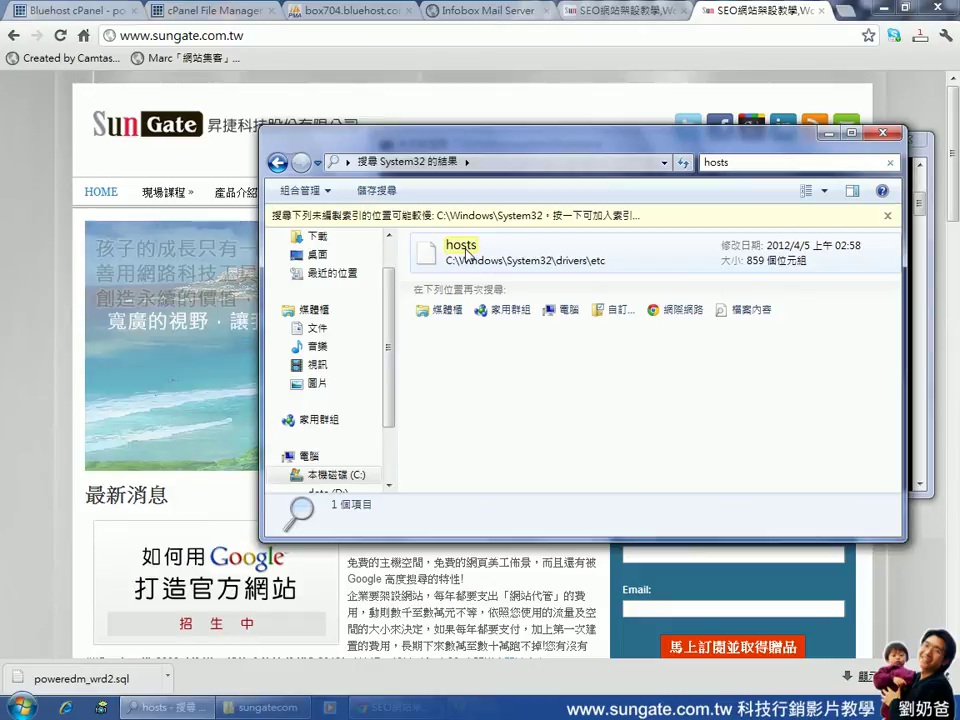
Open the found hosts file with Notepad (記事本) from the Open With list
double_click(466, 250)
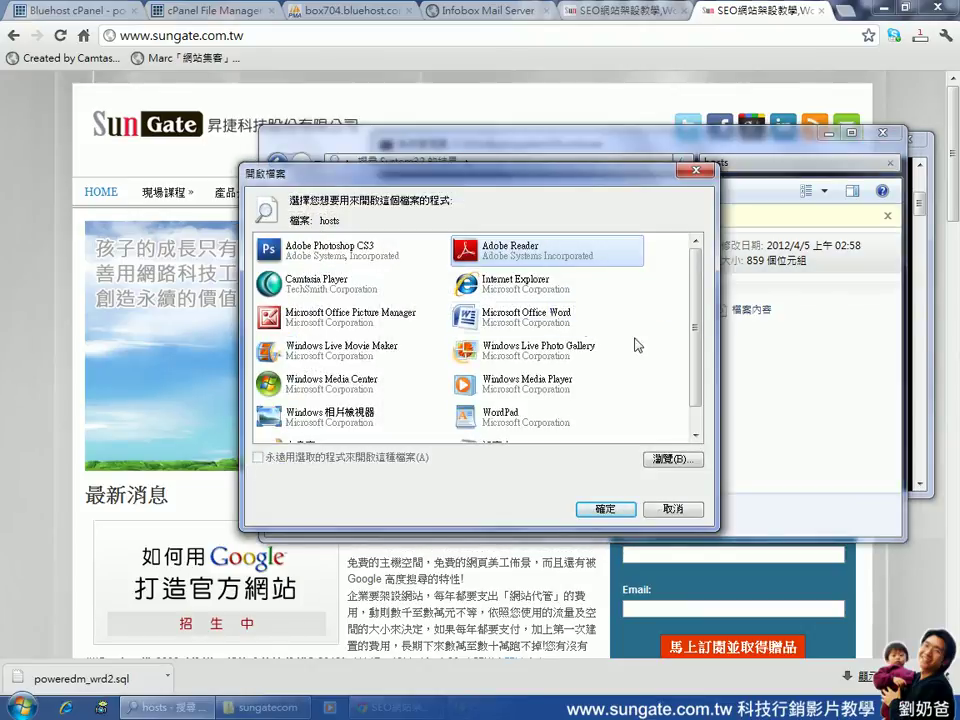
scroll(522, 302, down, 1)
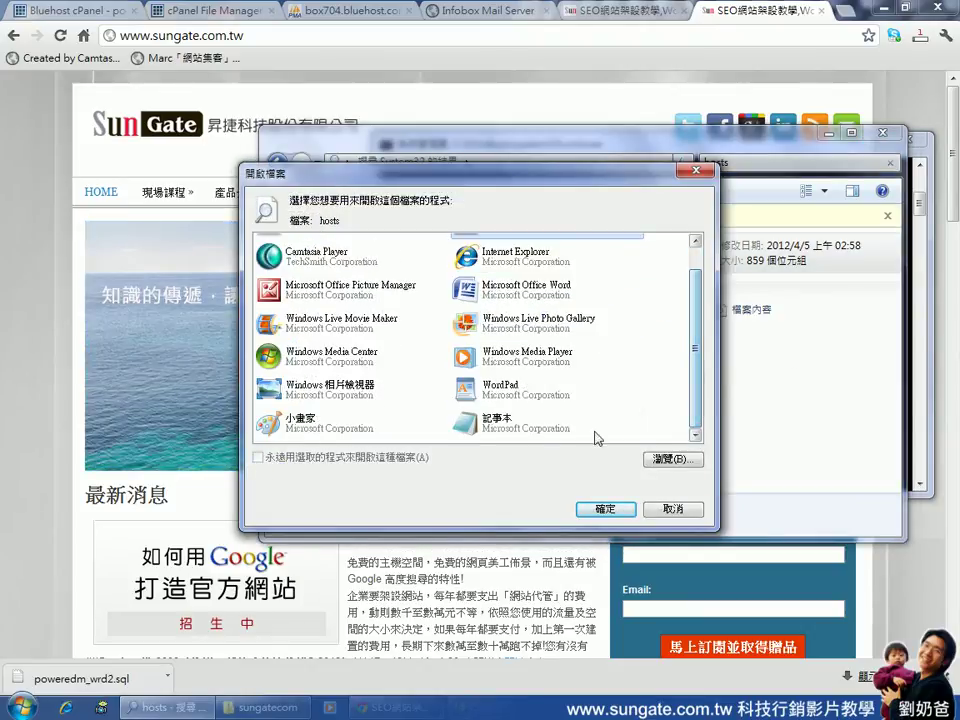
click(497, 425)
double_click(497, 425)
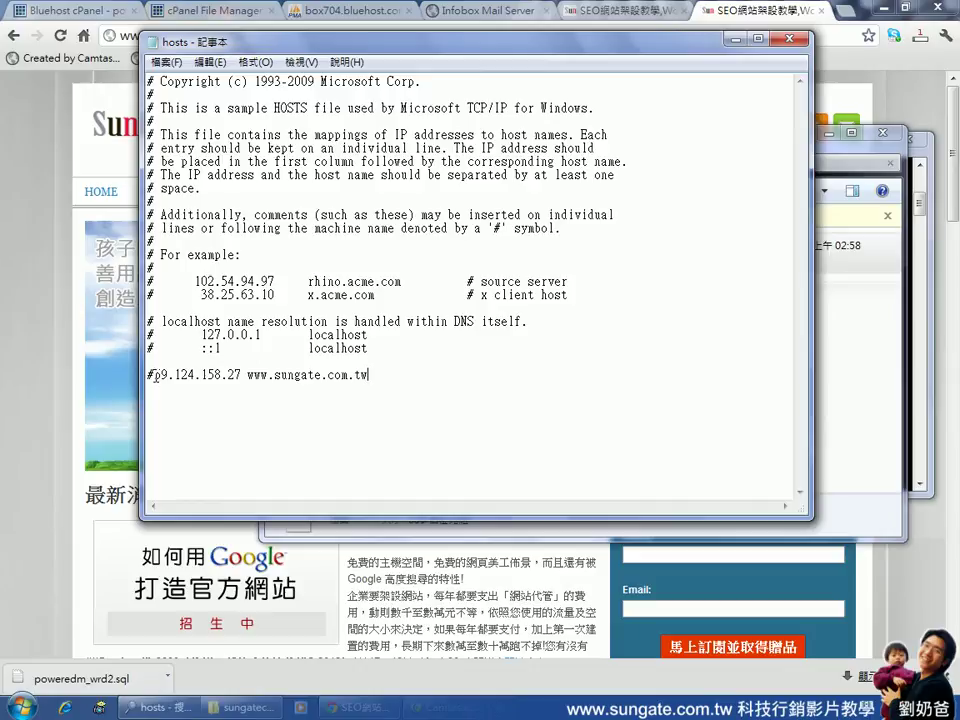
drag(155, 376, 242, 375)
click(242, 375)
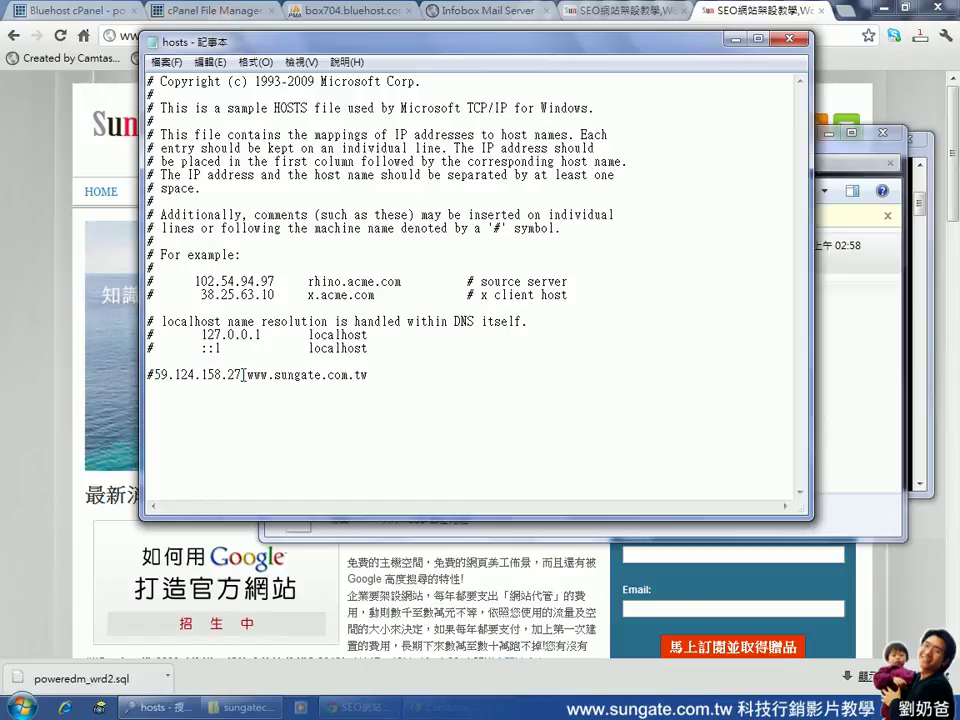
drag(248, 375, 378, 383)
click(380, 383)
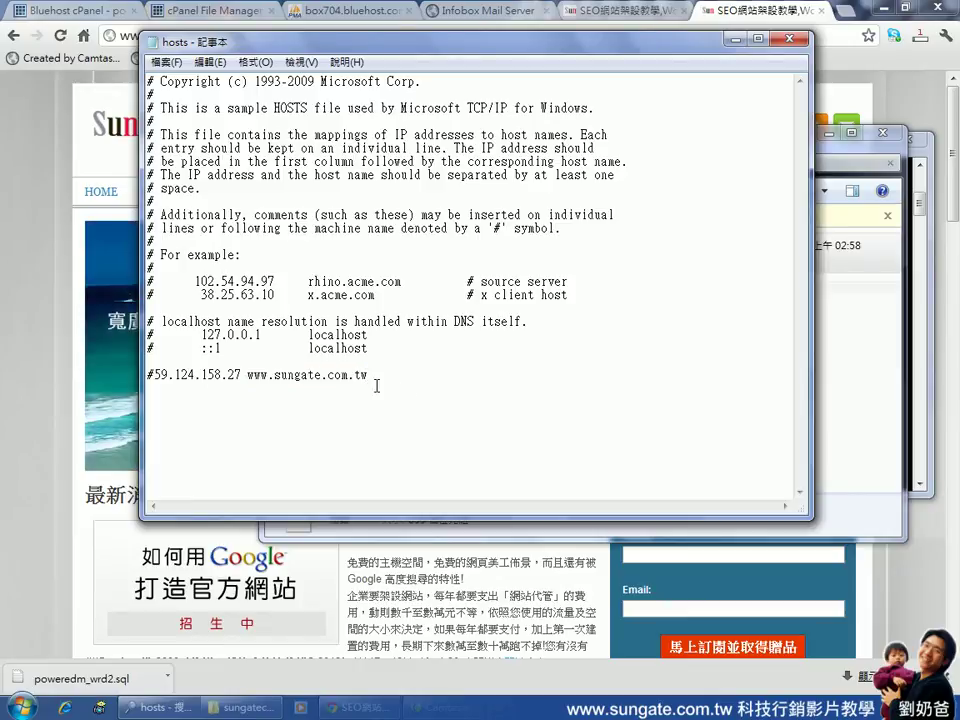
drag(375, 377, 155, 377)
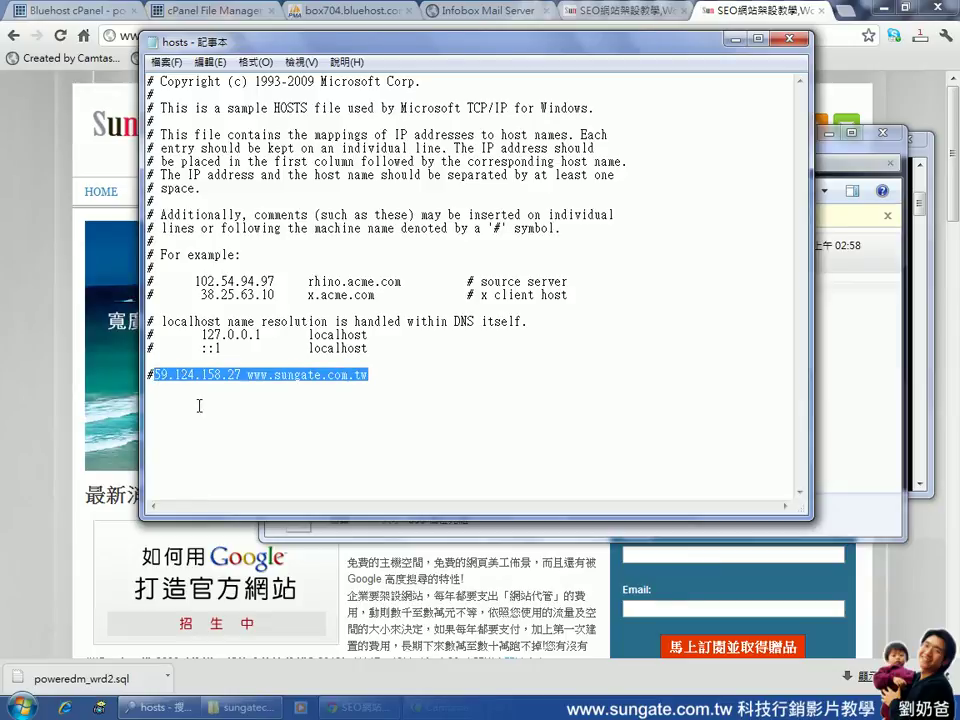
key(alt+Tab)
drag(635, 150, 665, 222)
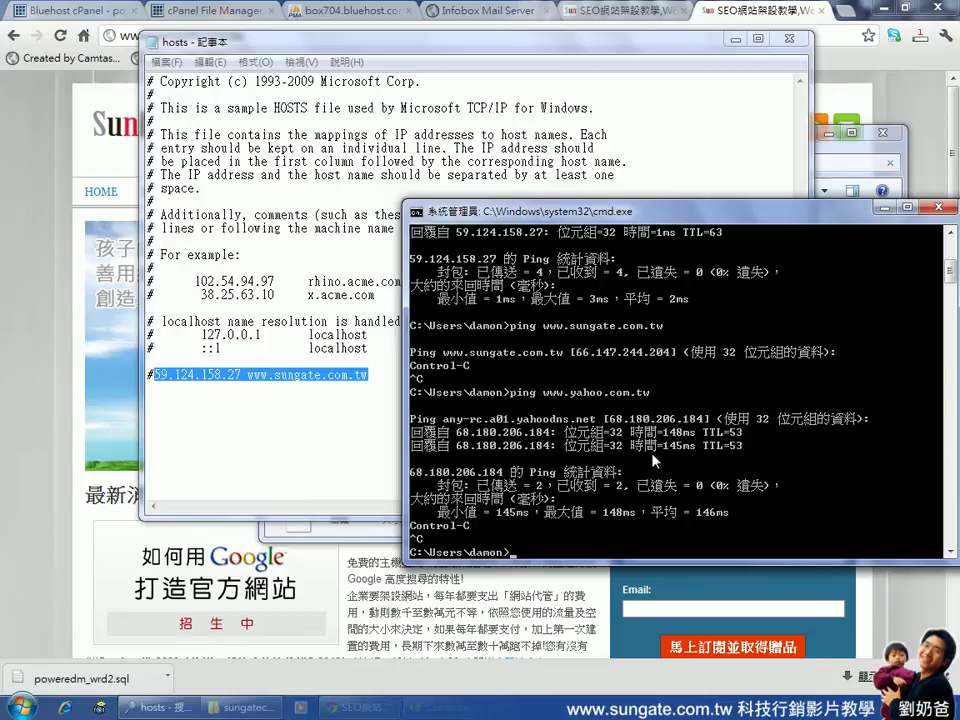
text(ping w)
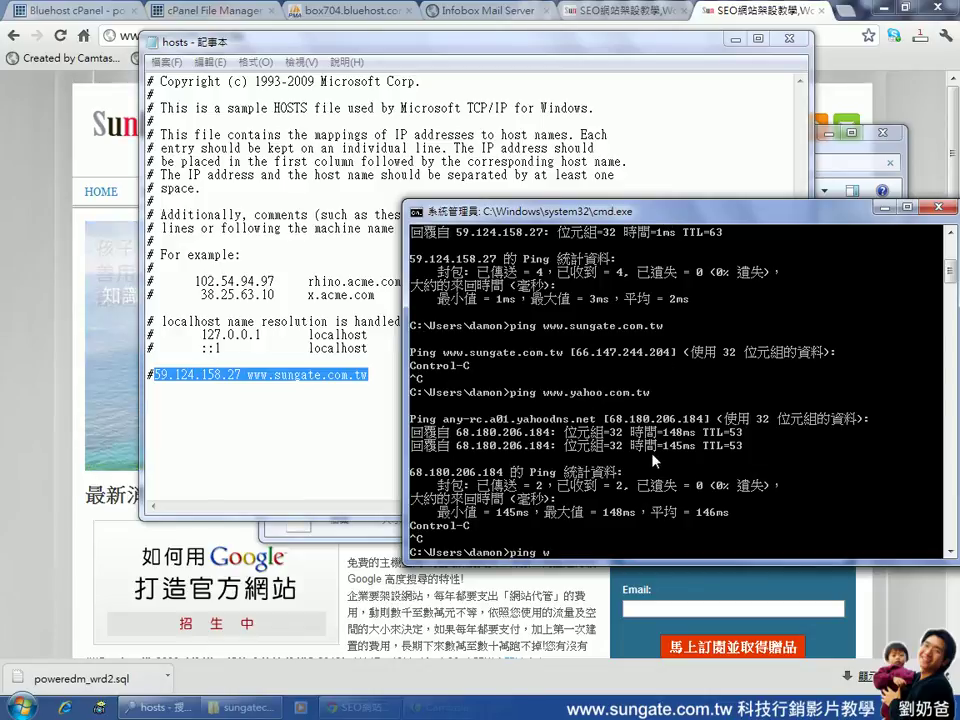
text(ww.sungate.com.tw)
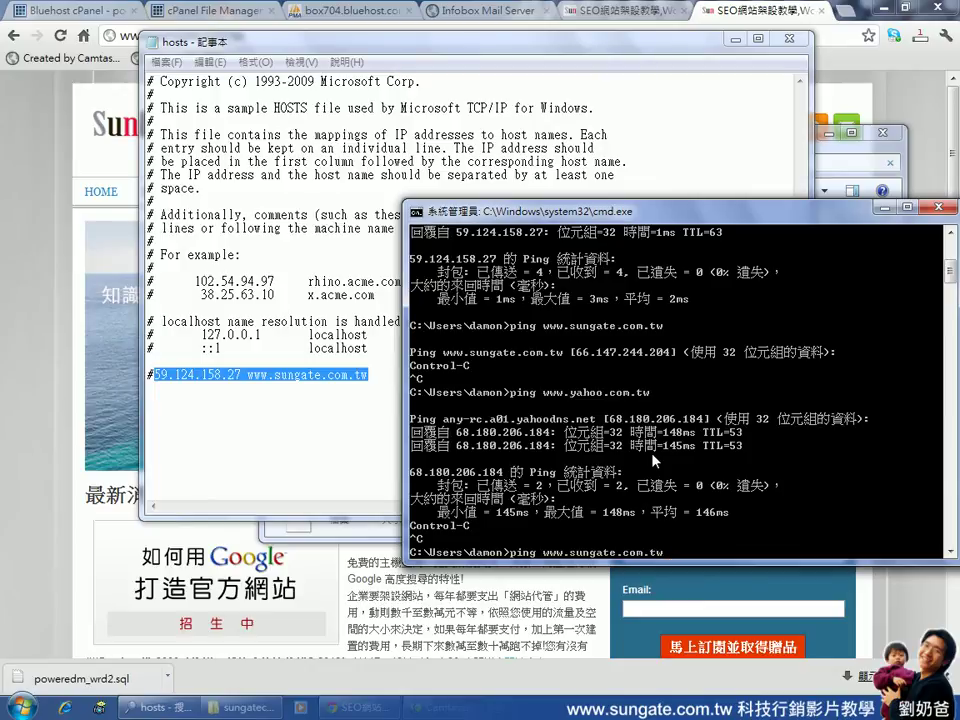
click(159, 358)
drag(154, 374, 241, 374)
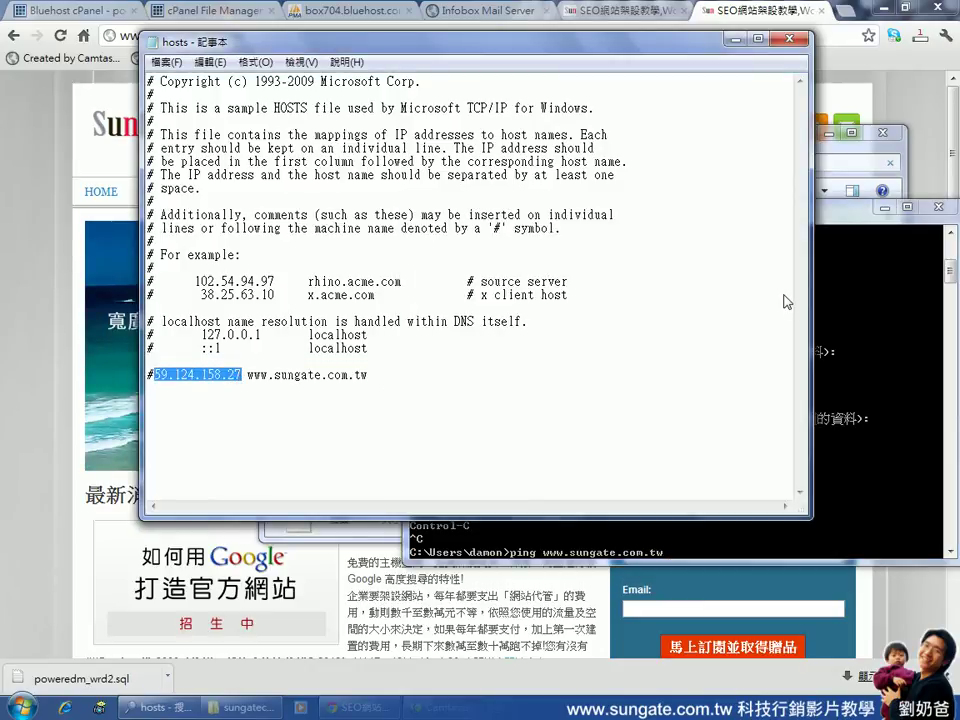
click(656, 535)
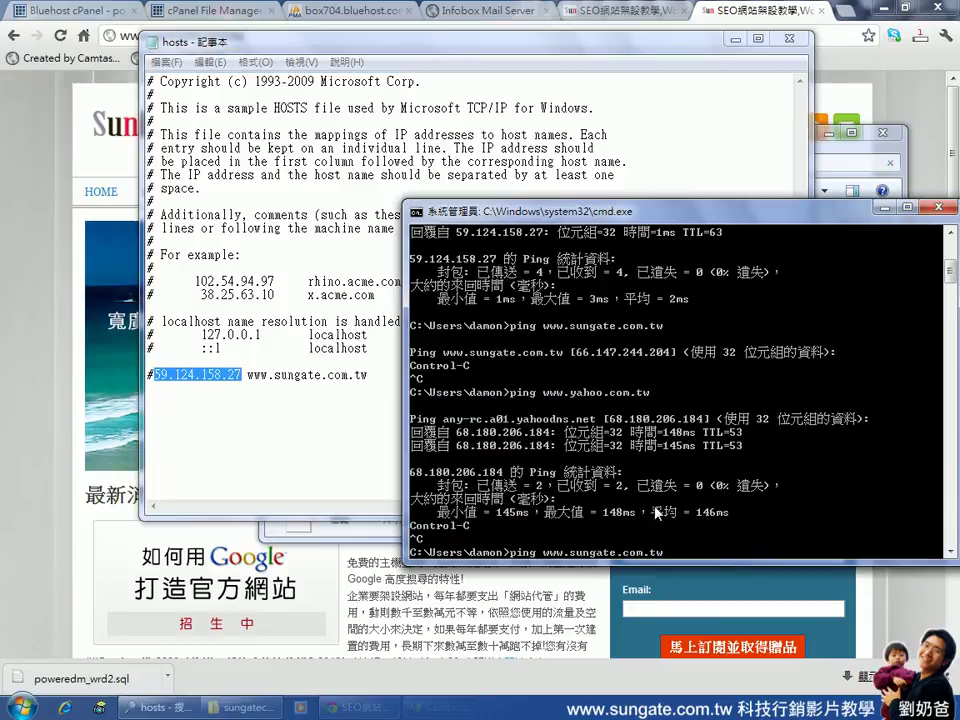
key(Return)
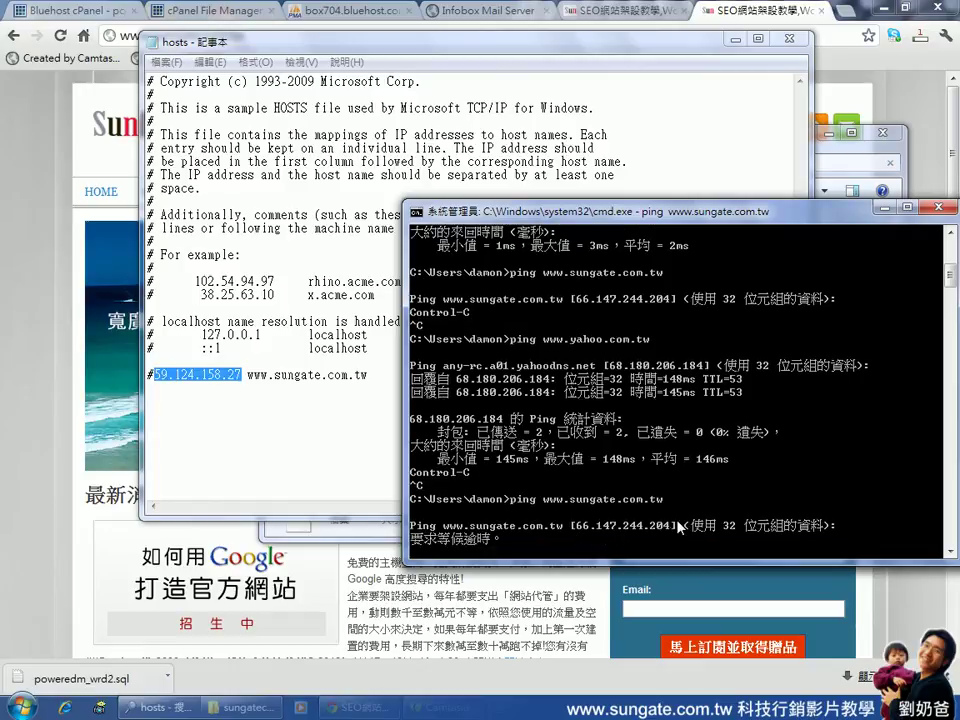
click(175, 407)
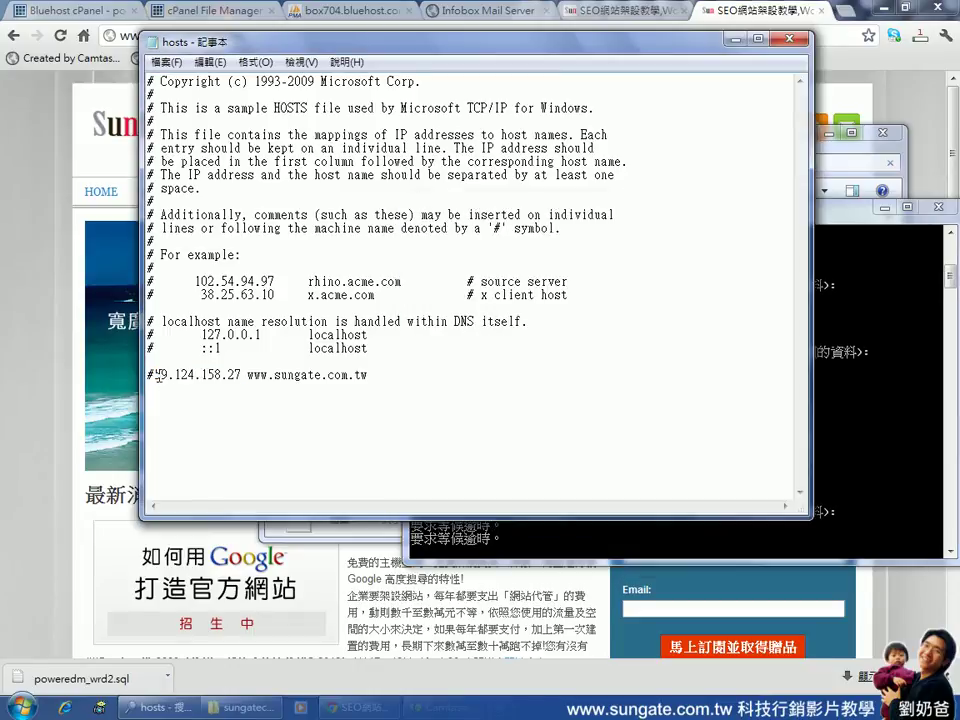
drag(155, 374, 145, 377)
key(Delete)
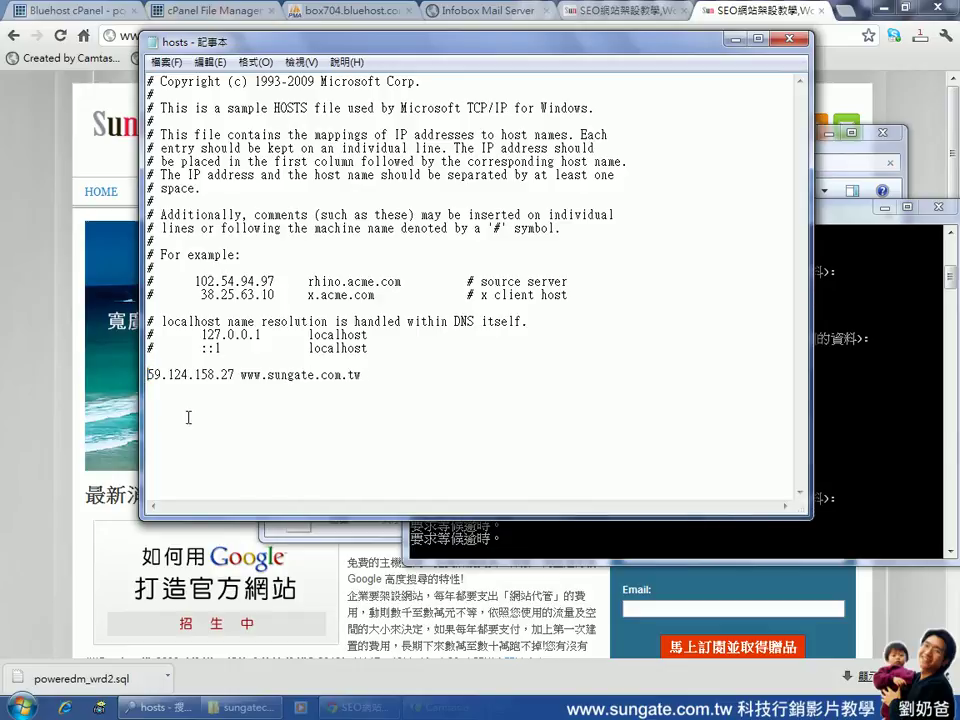
right_click(188, 417)
click(165, 63)
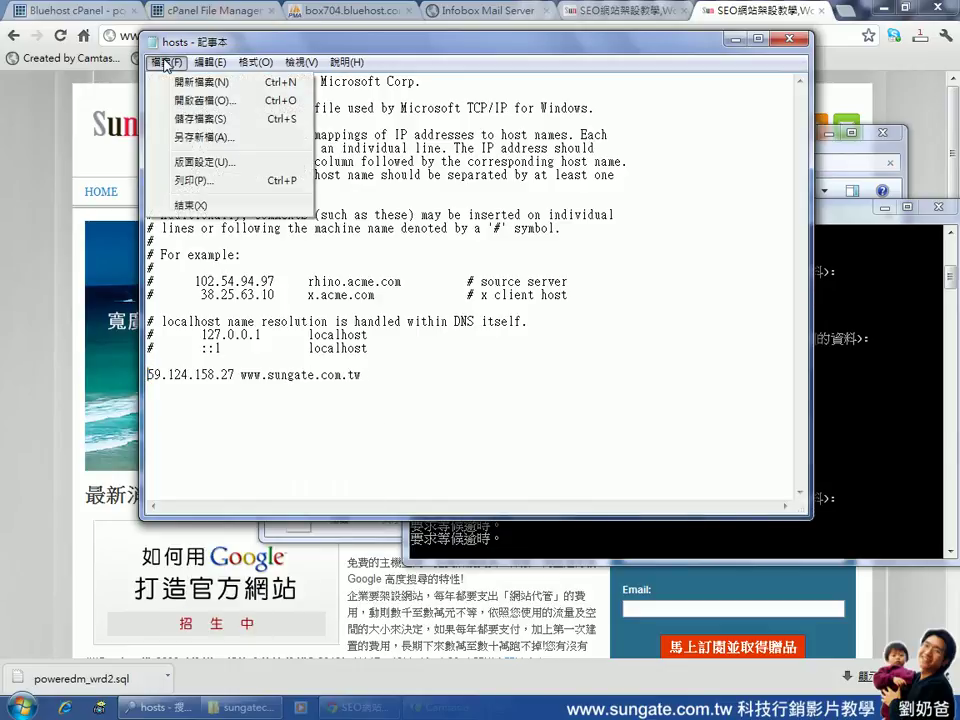
click(193, 119)
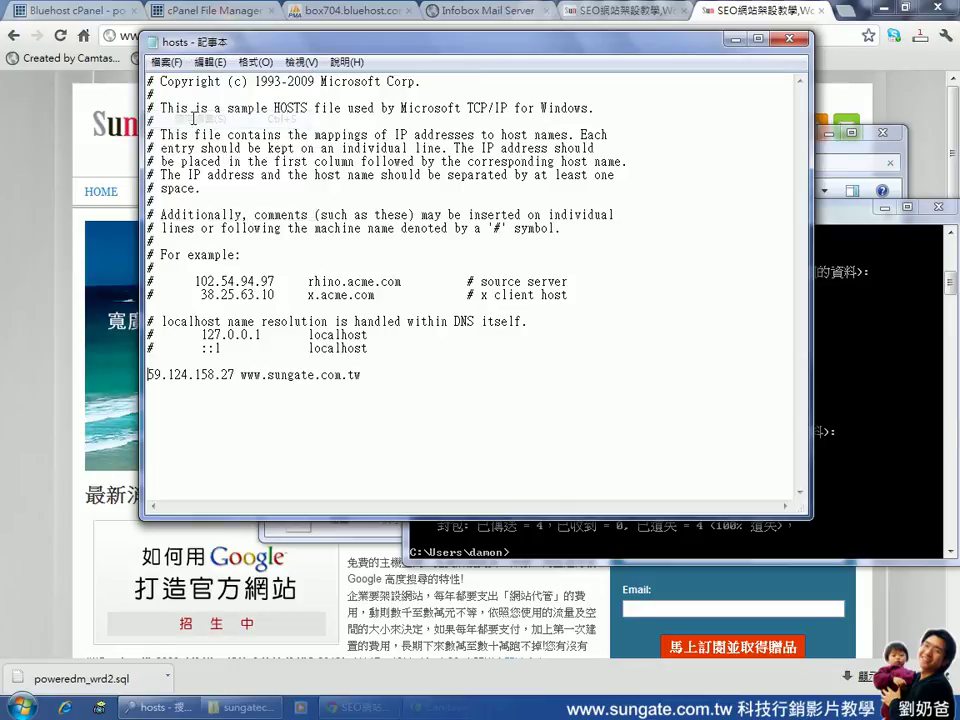
Rerun the ping, now answered by 59.124.158.27 with 0% loss, 8ms average
key(alt+Tab)
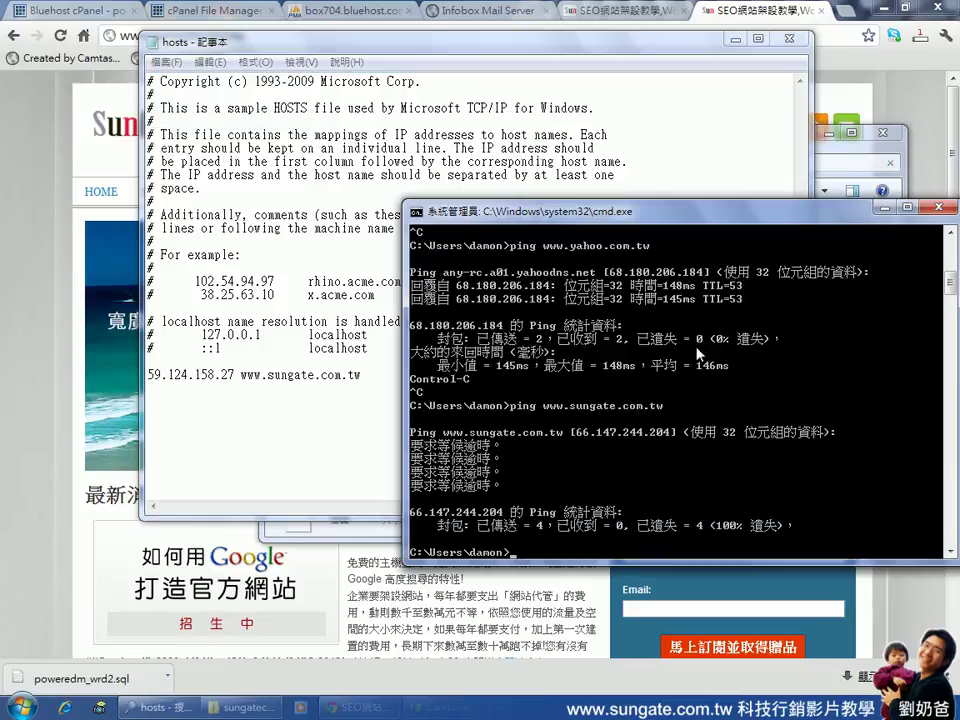
key(Up)
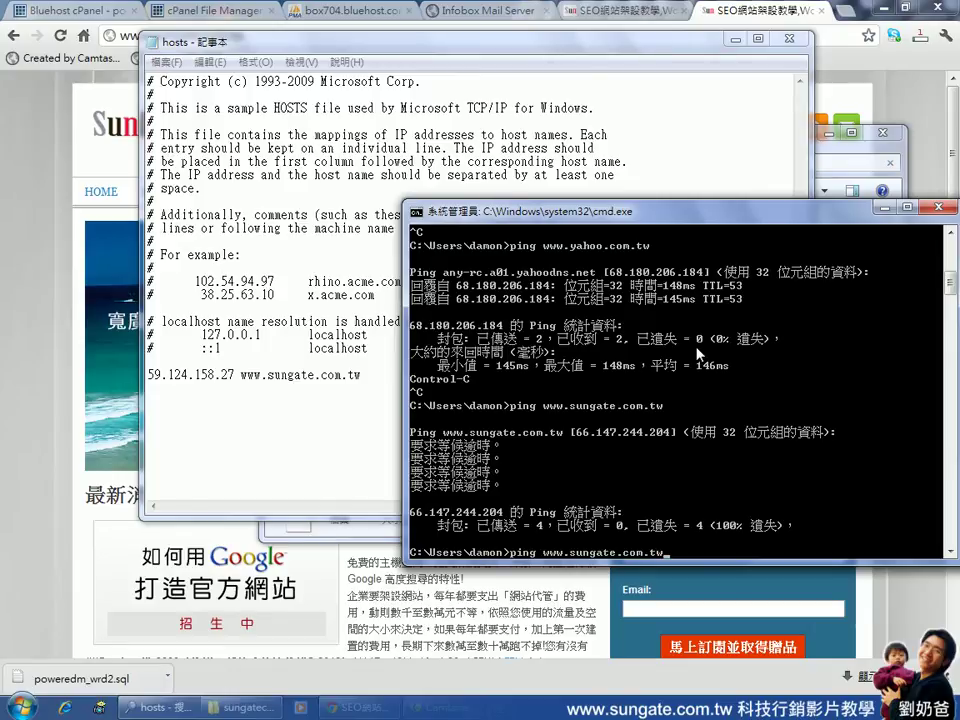
key(Return)
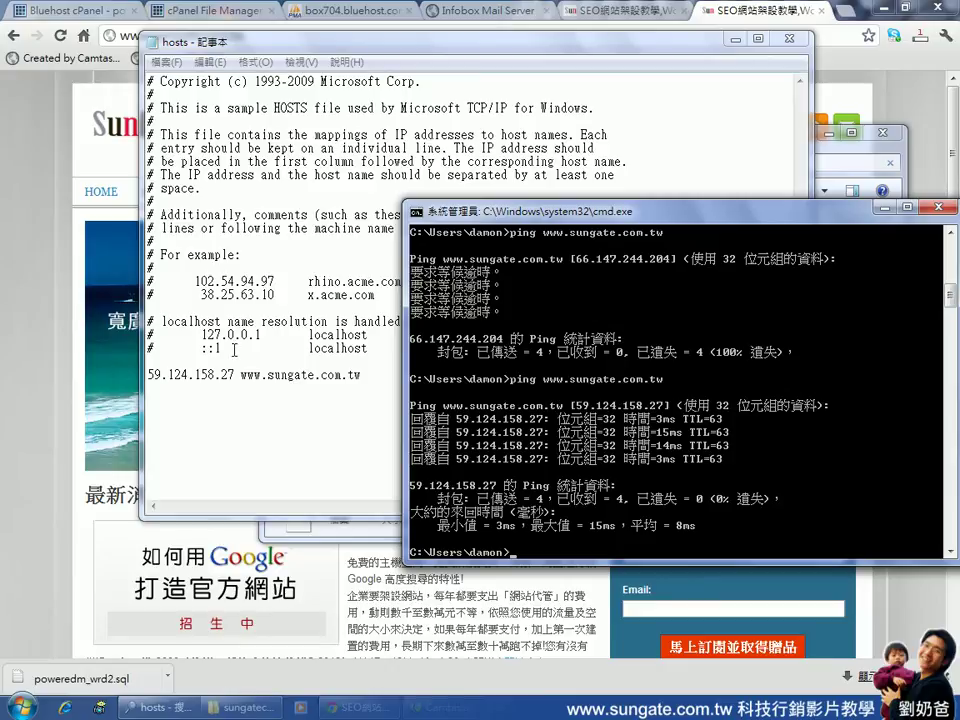
click(228, 385)
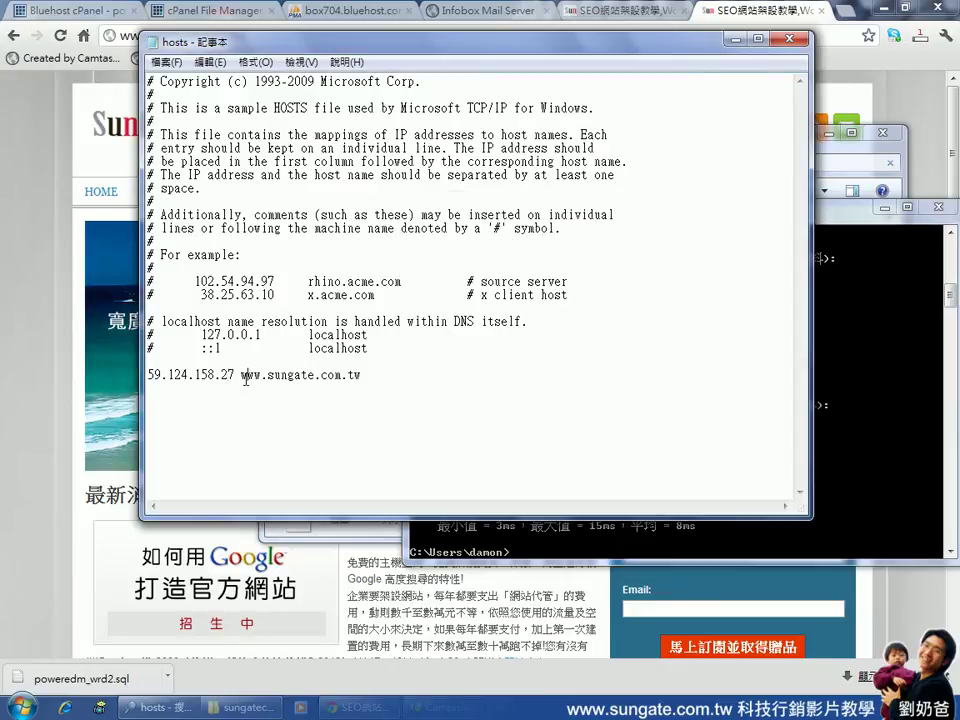
drag(246, 378, 161, 378)
click(870, 408)
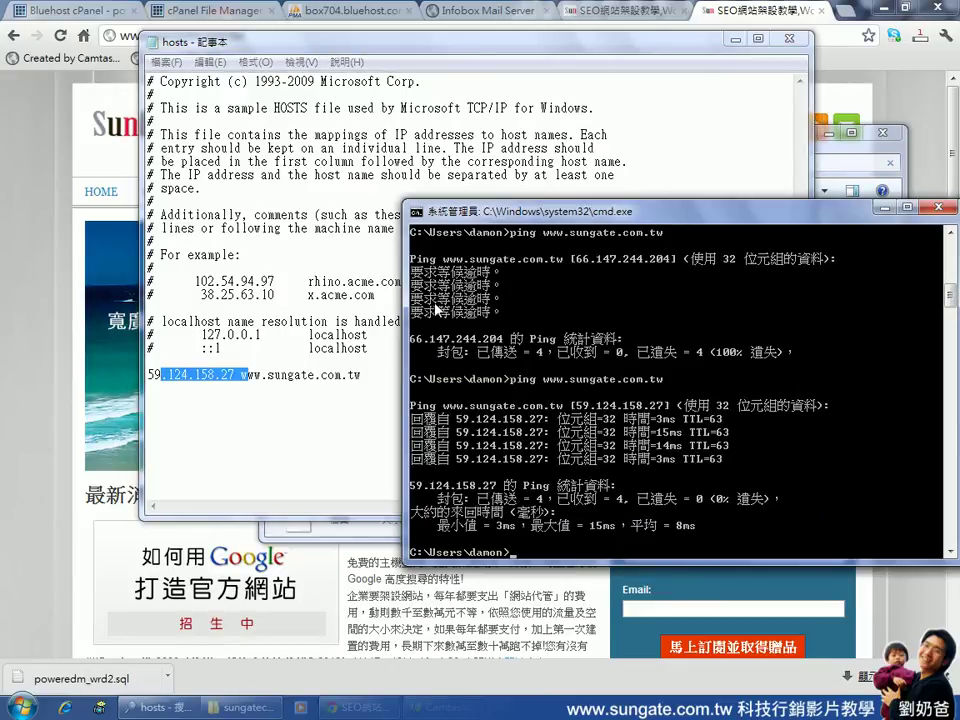
click(381, 376)
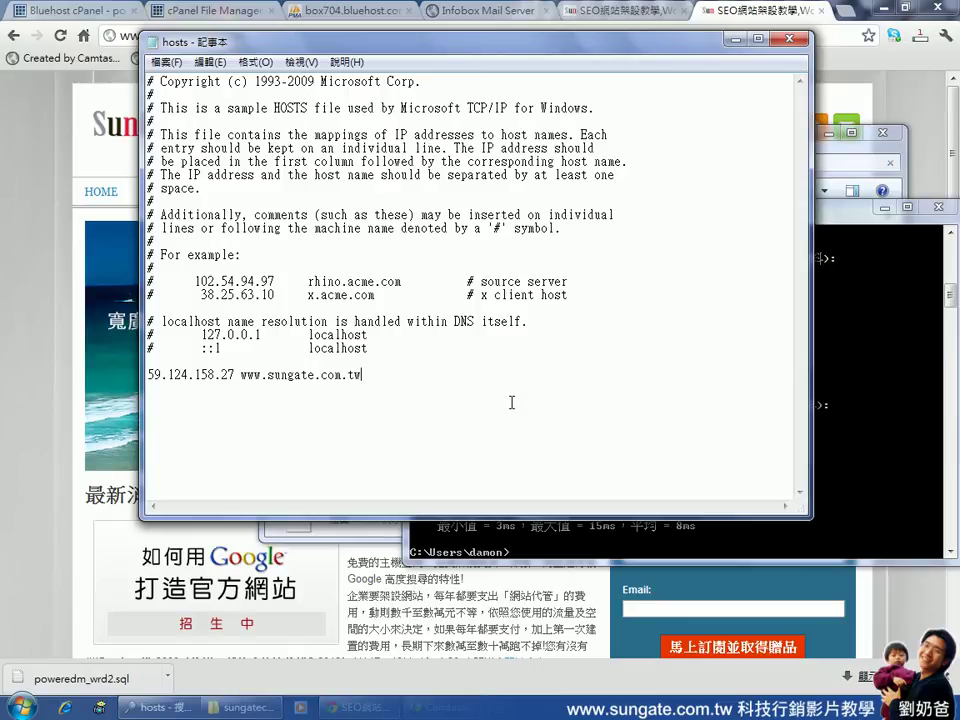
drag(370, 375, 149, 375)
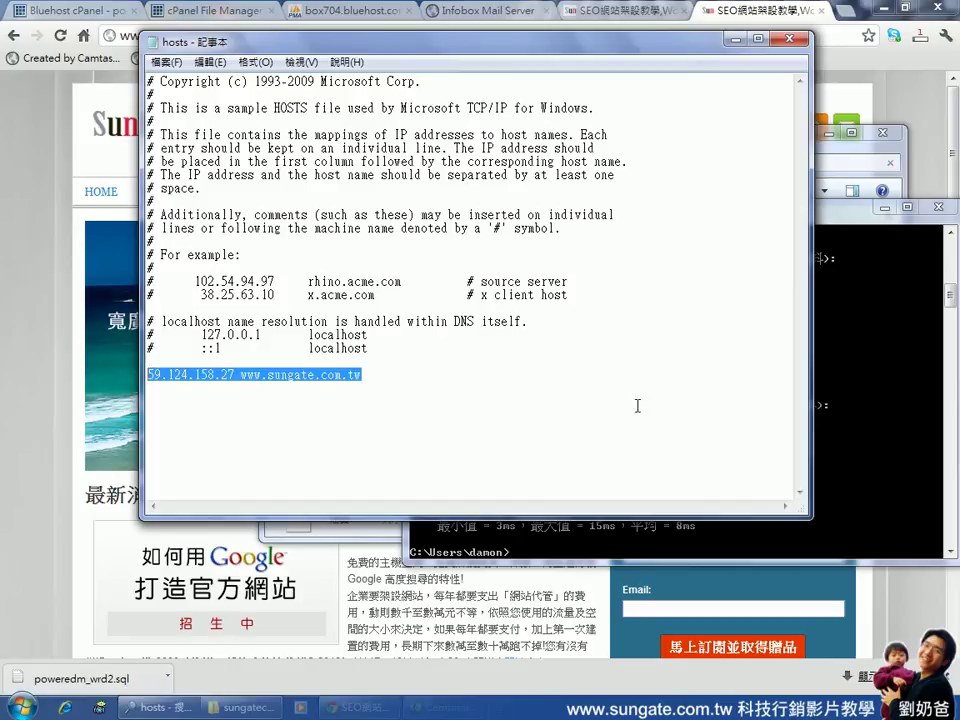
click(340, 375)
click(877, 409)
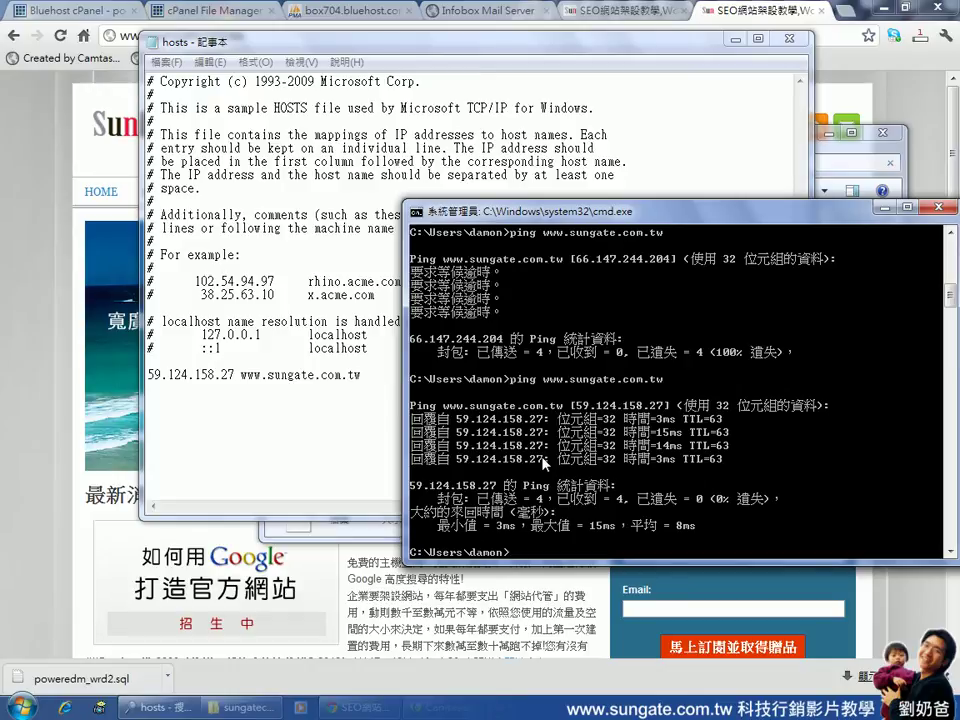
click(176, 42)
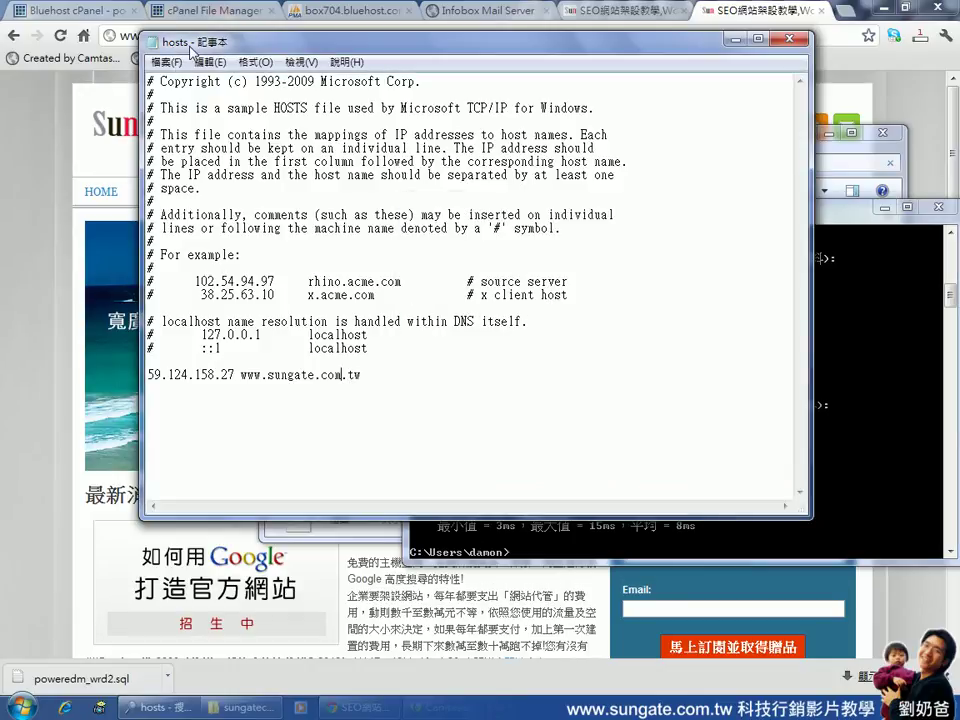
drag(397, 381, 147, 377)
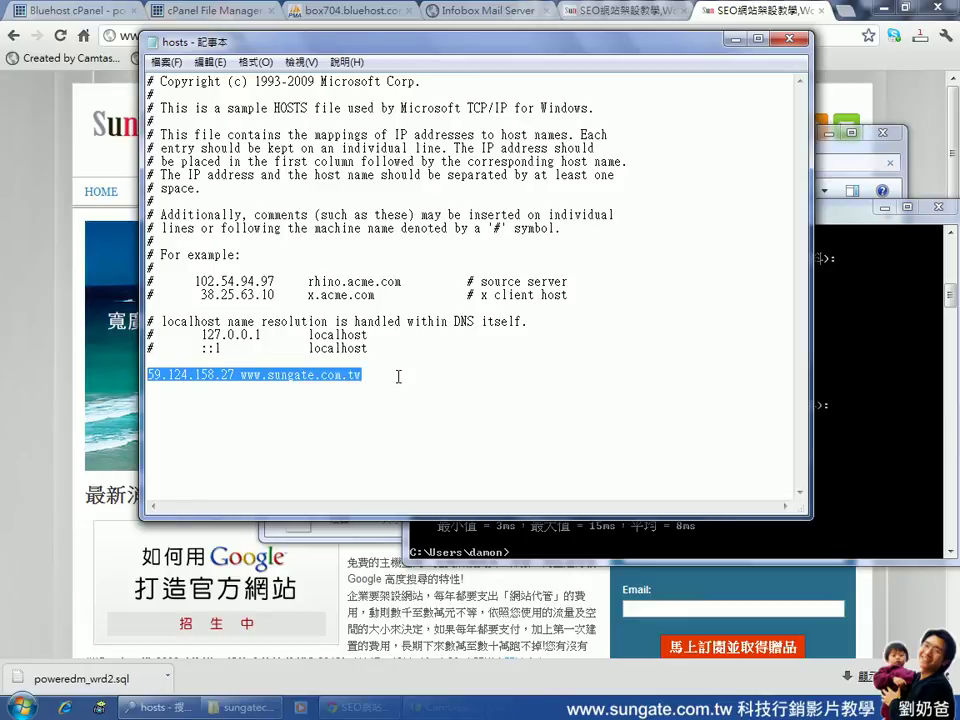
click(297, 379)
drag(240, 377, 360, 377)
click(236, 377)
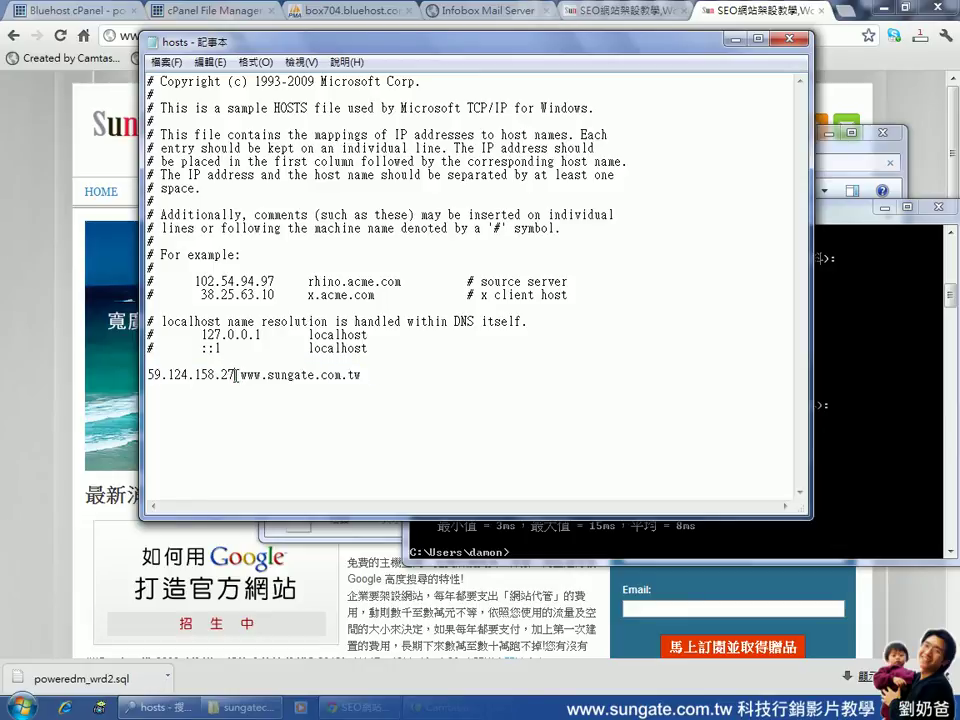
drag(236, 377, 157, 377)
click(681, 386)
click(838, 306)
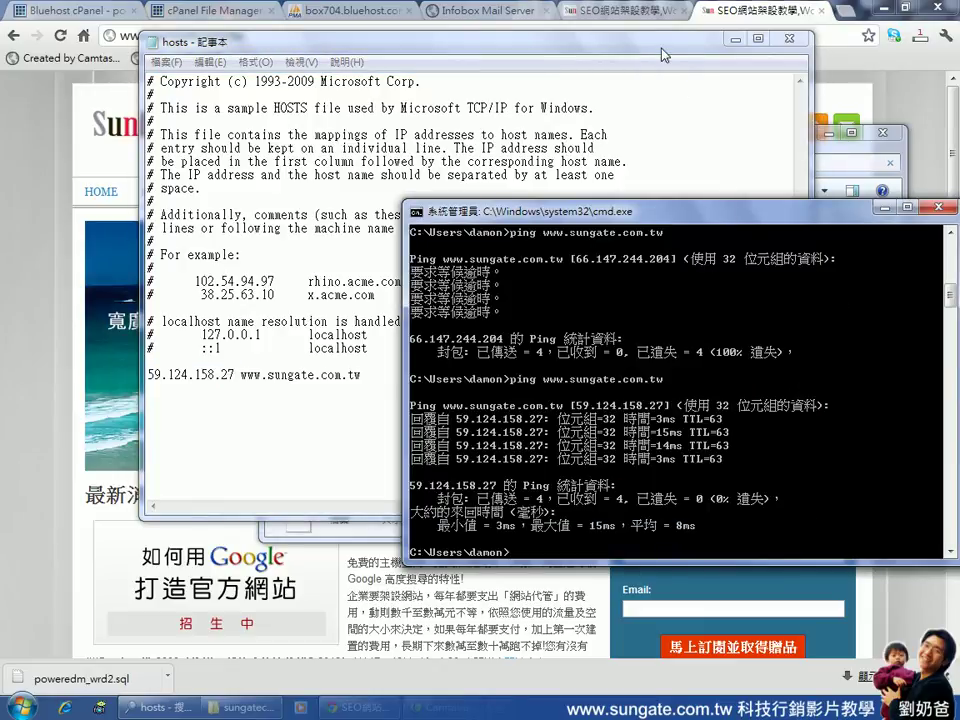
drag(661, 55, 684, 192)
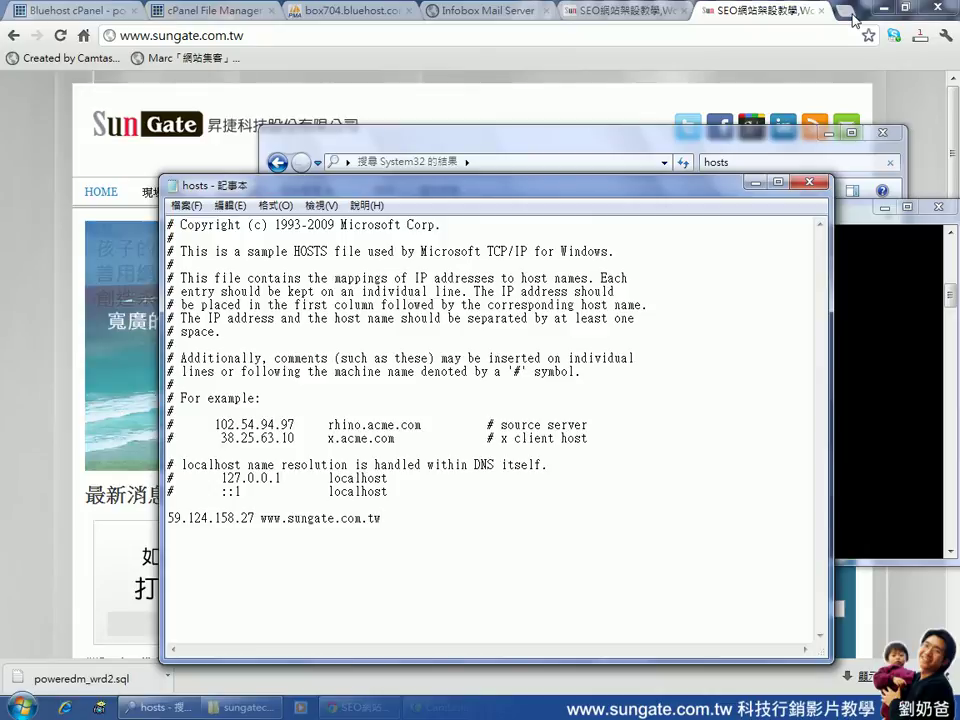
click(855, 16)
click(230, 36)
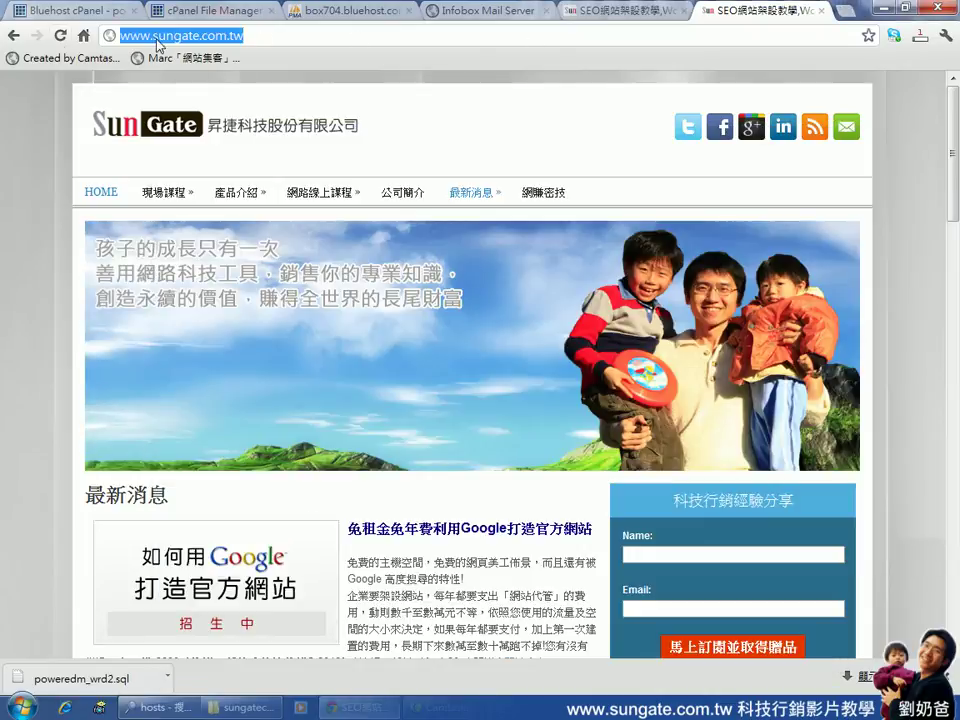
click(172, 34)
click(60, 36)
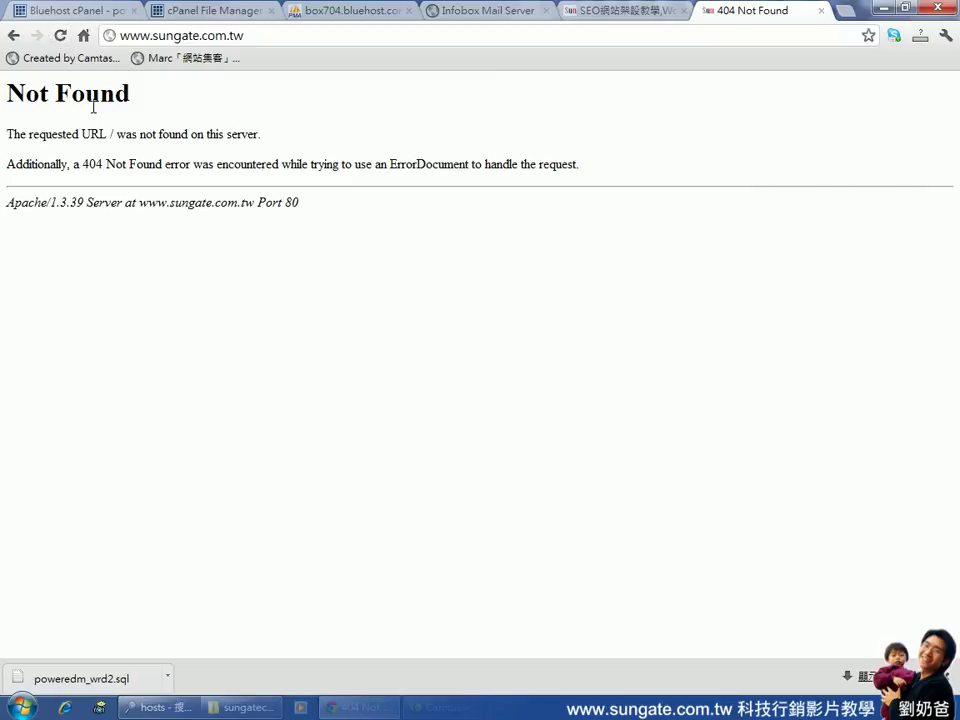
drag(20, 197, 87, 201)
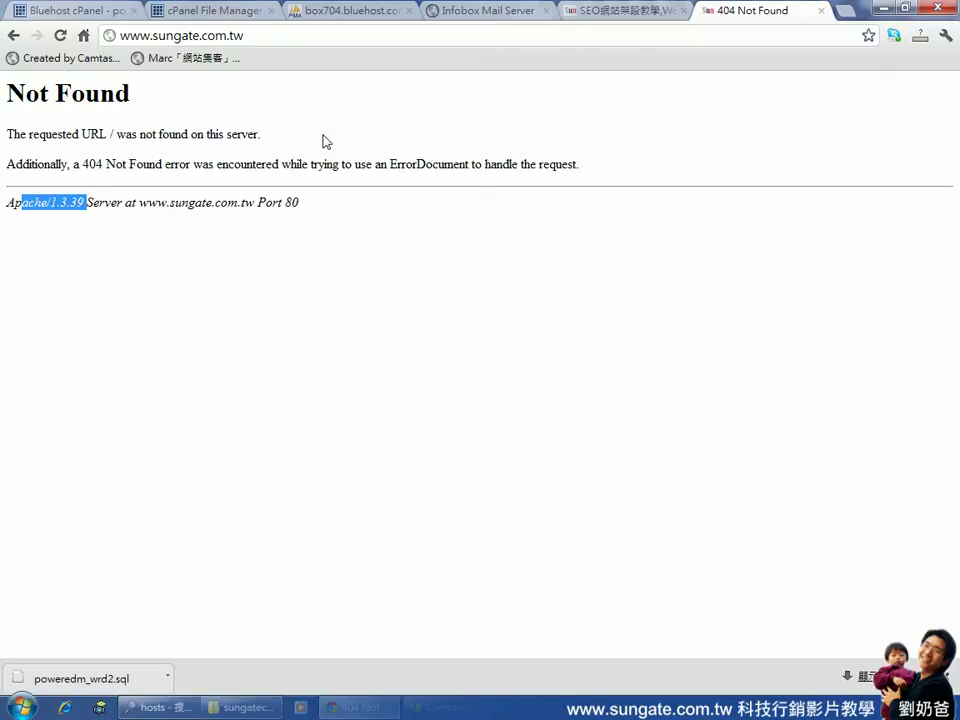
Check the sungate hosts entry, move Notepad aside, and return to the browser page
click(255, 34)
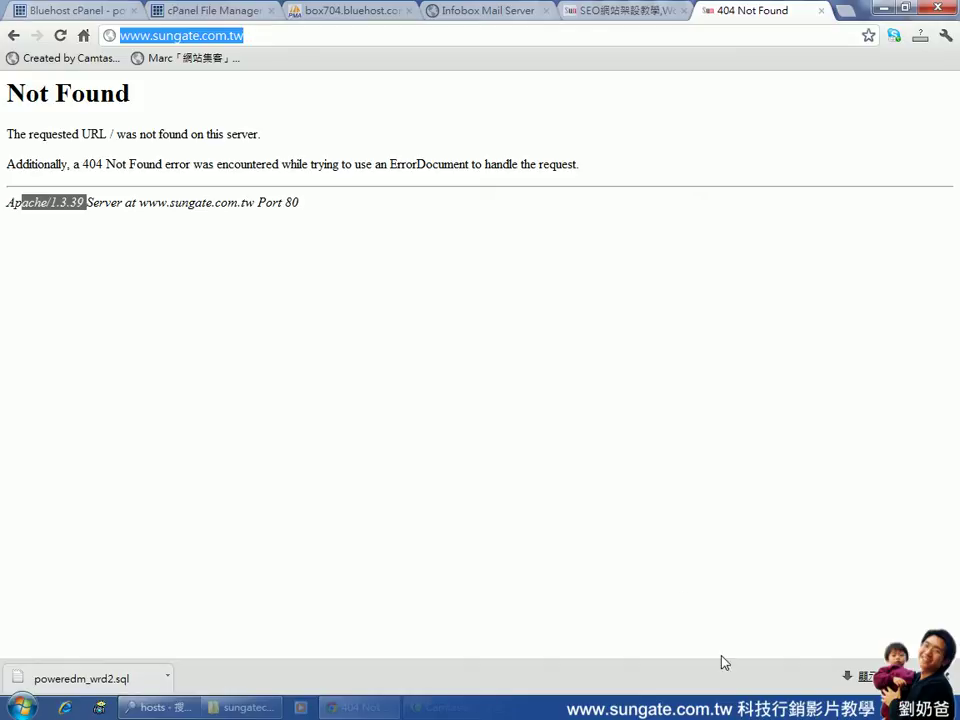
key(alt+Tab)
drag(377, 519, 167, 528)
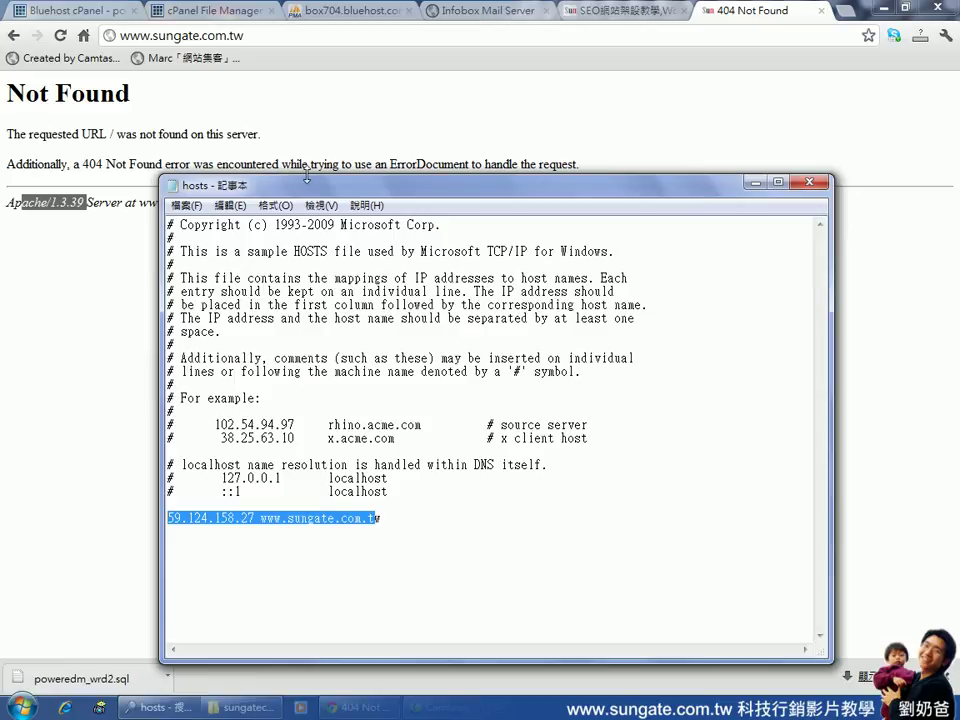
drag(308, 184, 881, 259)
click(399, 138)
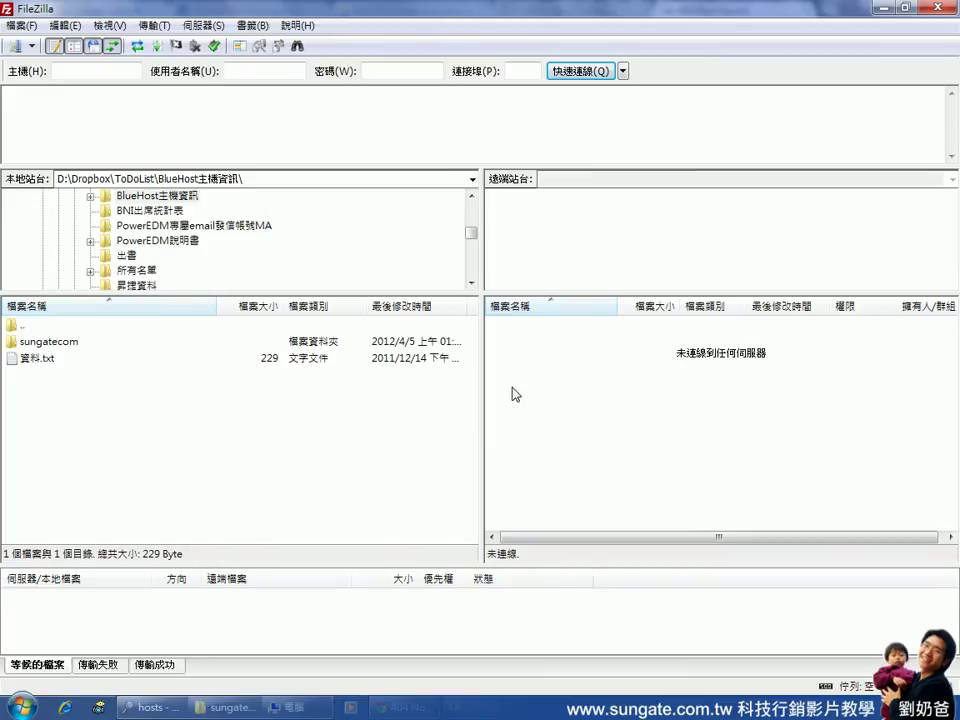
Open Site Manager and create a new site named 家裏主機
click(15, 46)
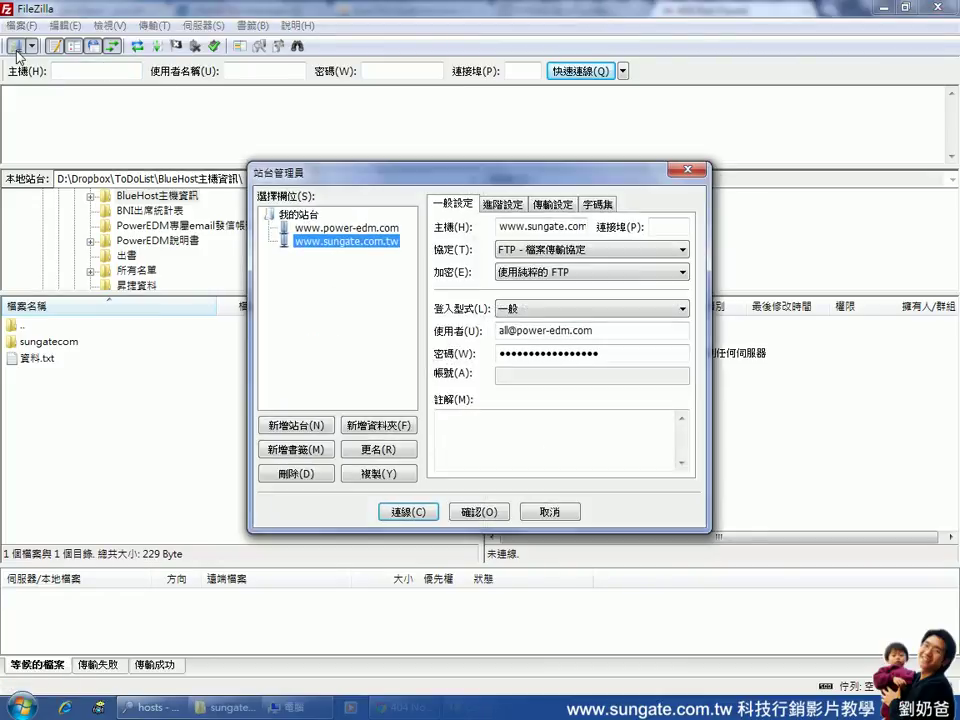
click(372, 244)
key(Return)
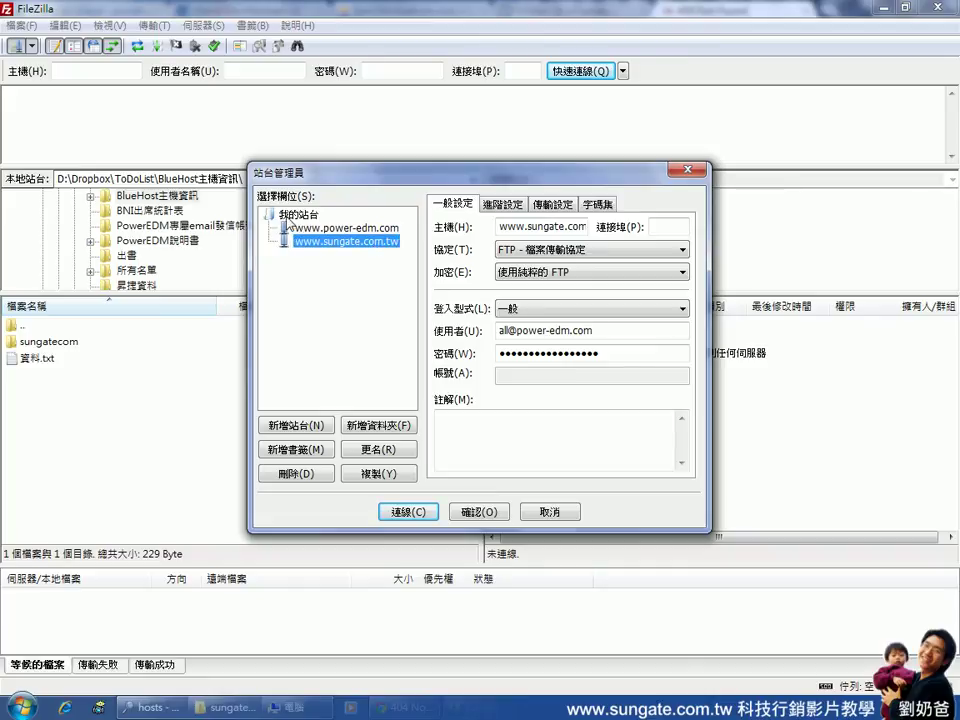
click(299, 427)
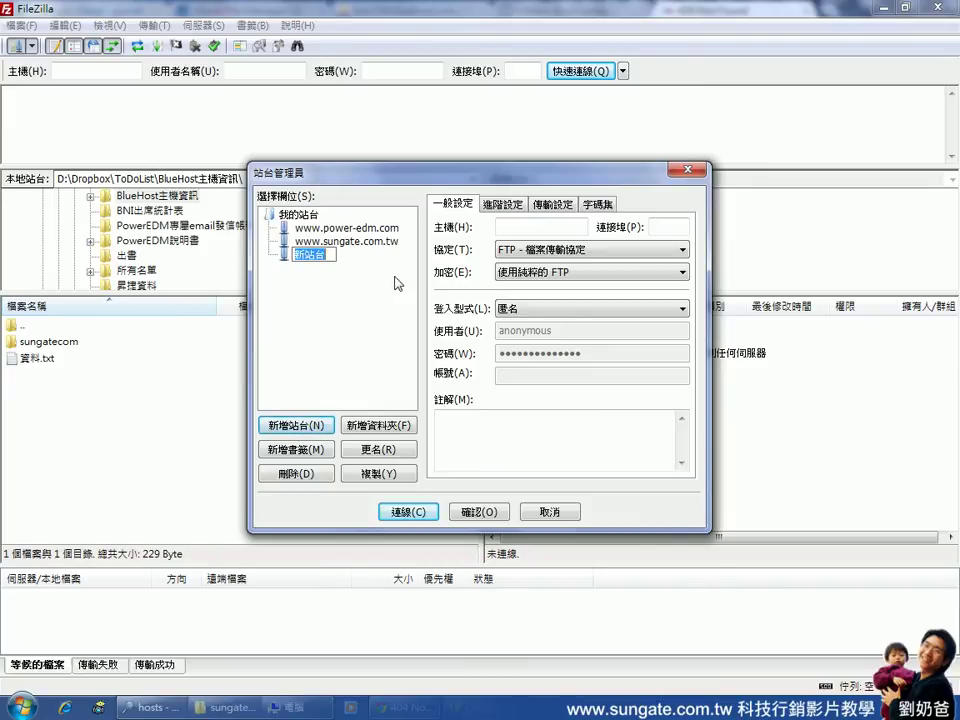
key(ctrl+shift)
text(家裏主機)
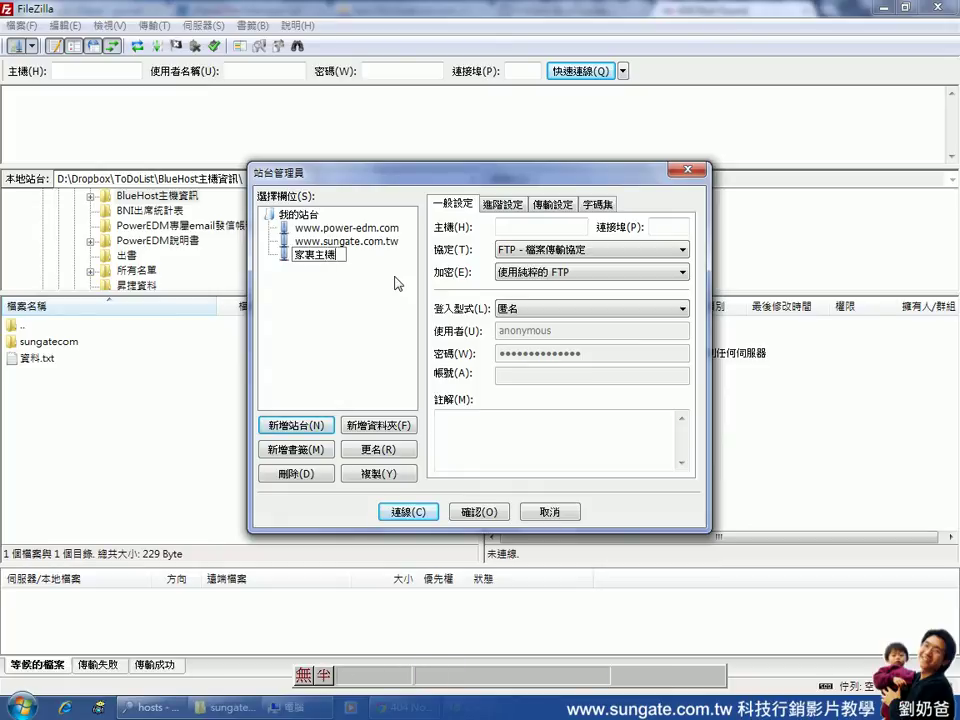
key(Return)
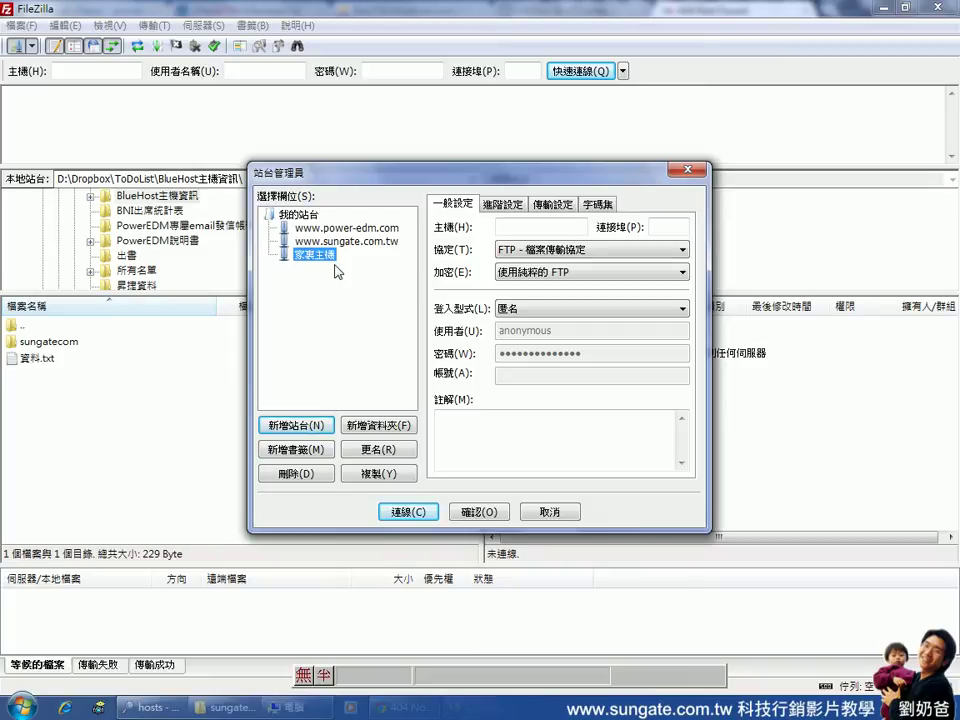
Set host 59.124.158.27, logon type Normal (一般), and enter the FTP account's user name
click(548, 228)
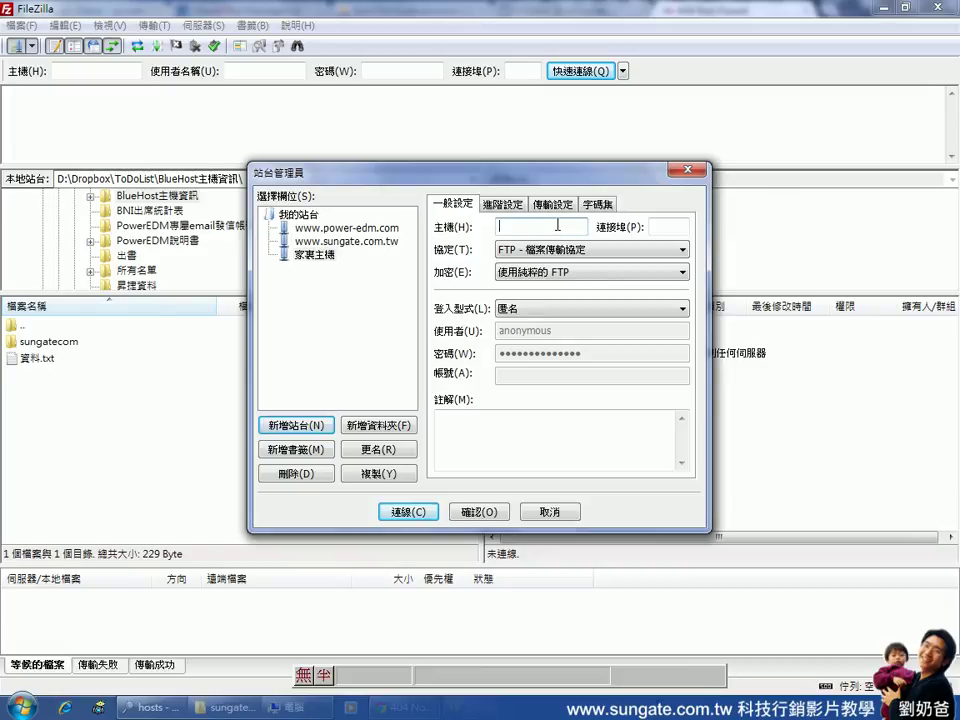
text(59.124.158.27)
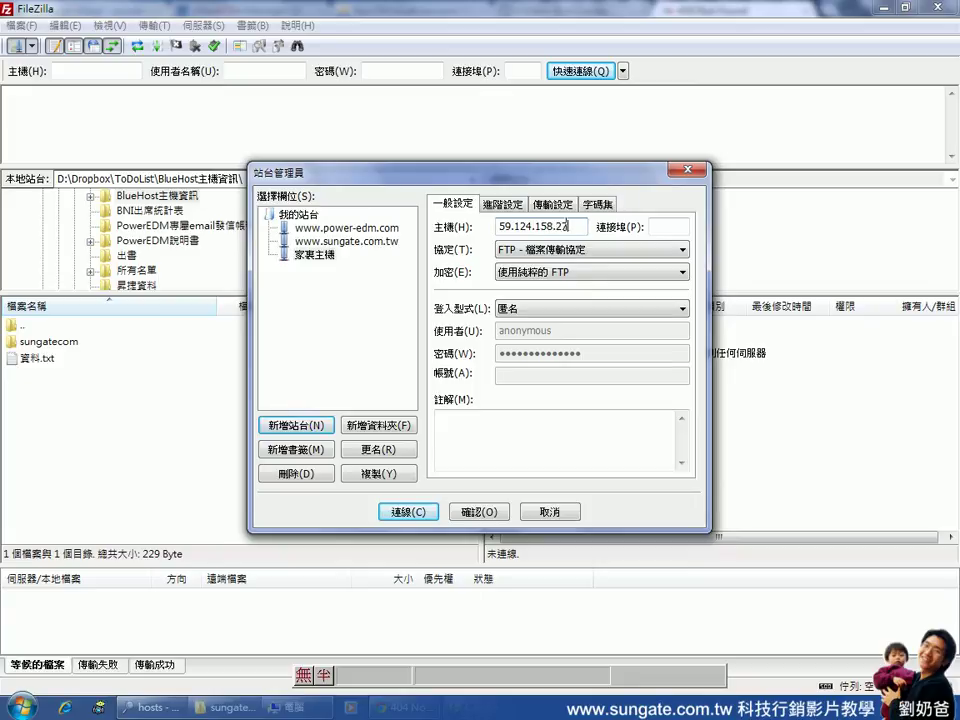
click(667, 311)
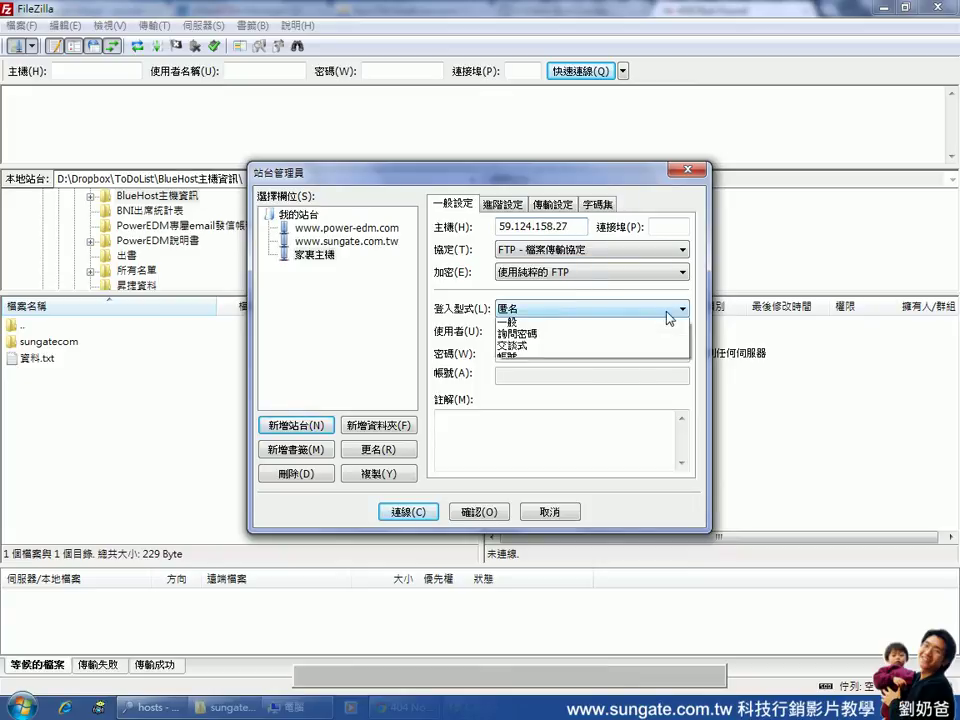
click(623, 336)
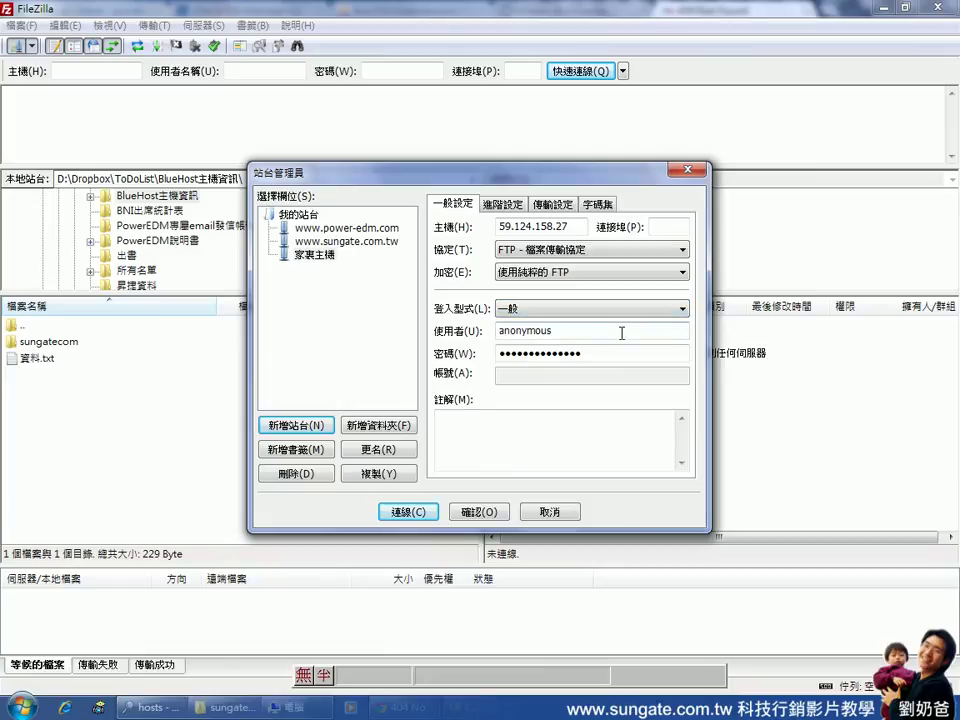
double_click(614, 331)
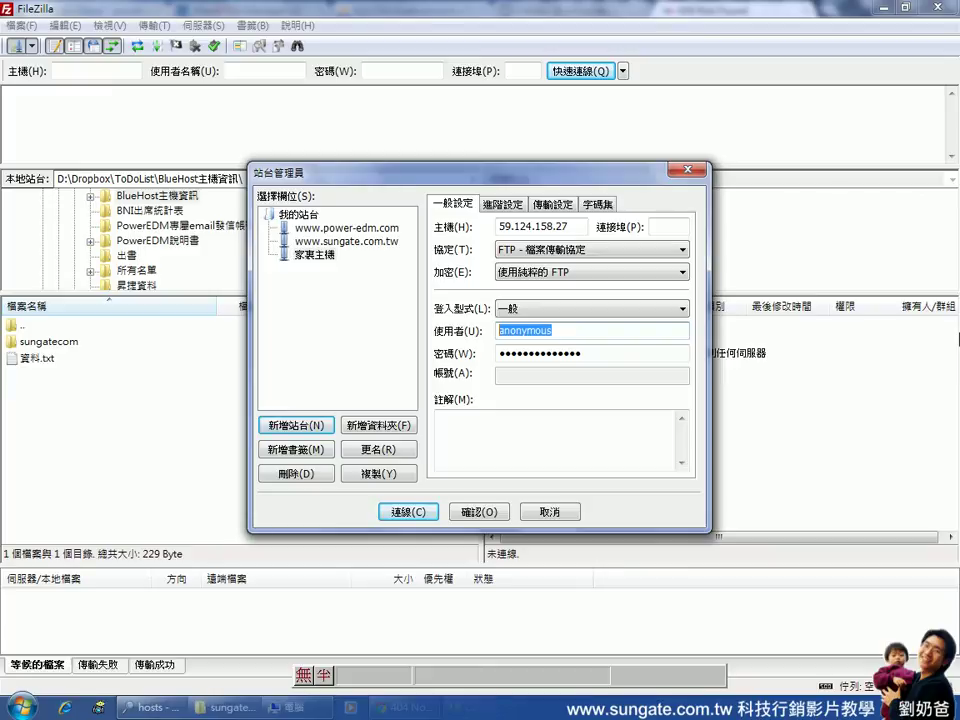
text(poweredm_w)
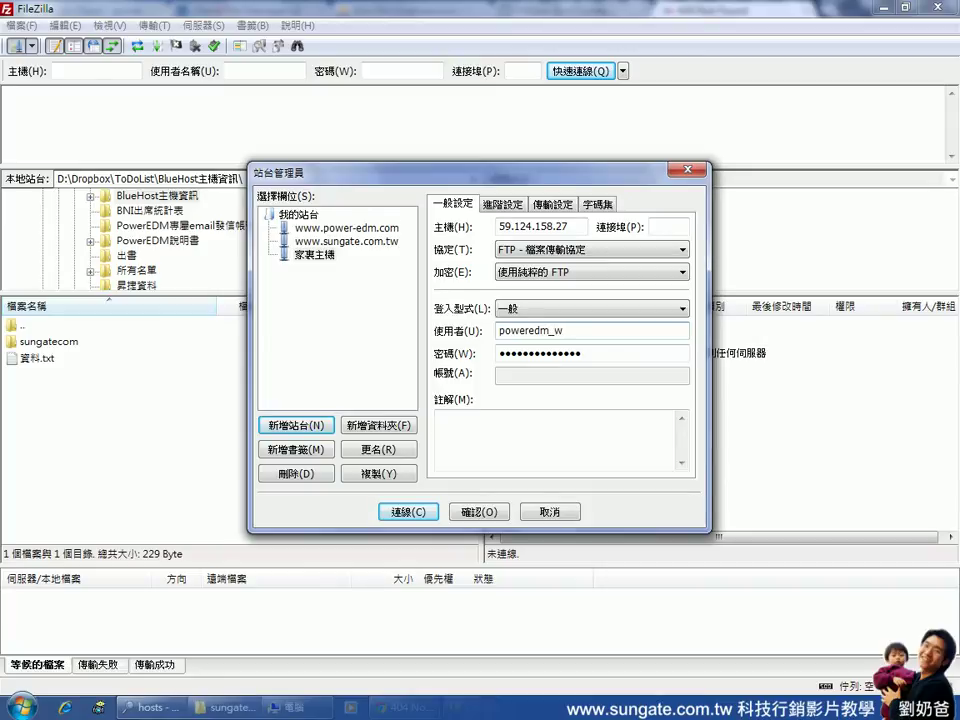
text(rt2)
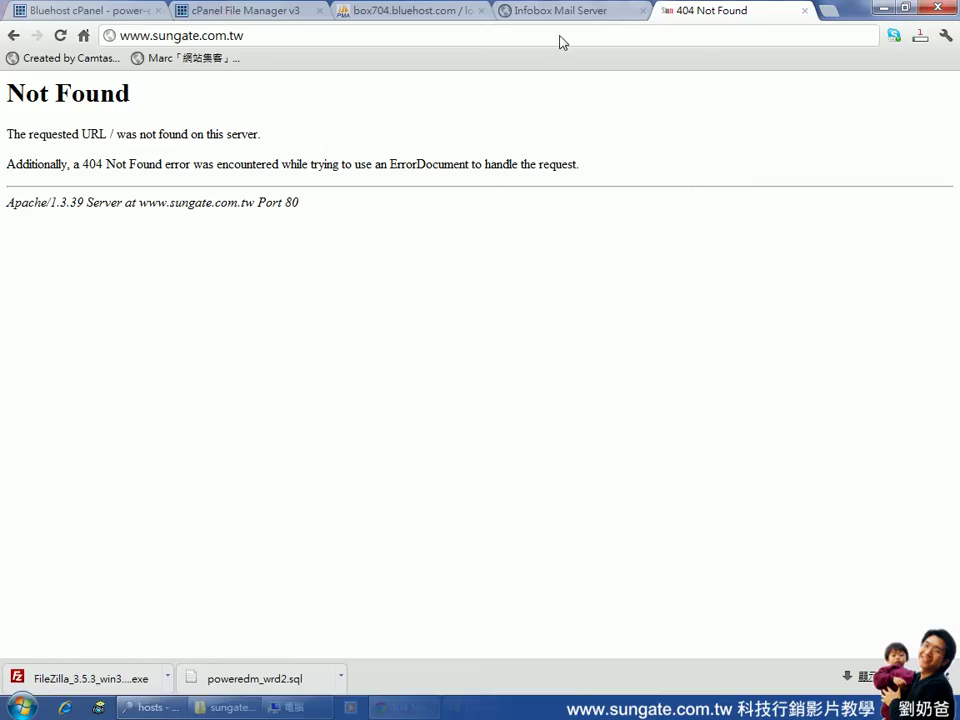
Search 使用者管理 in InfoBox Mail Server for the site's account name
click(530, 9)
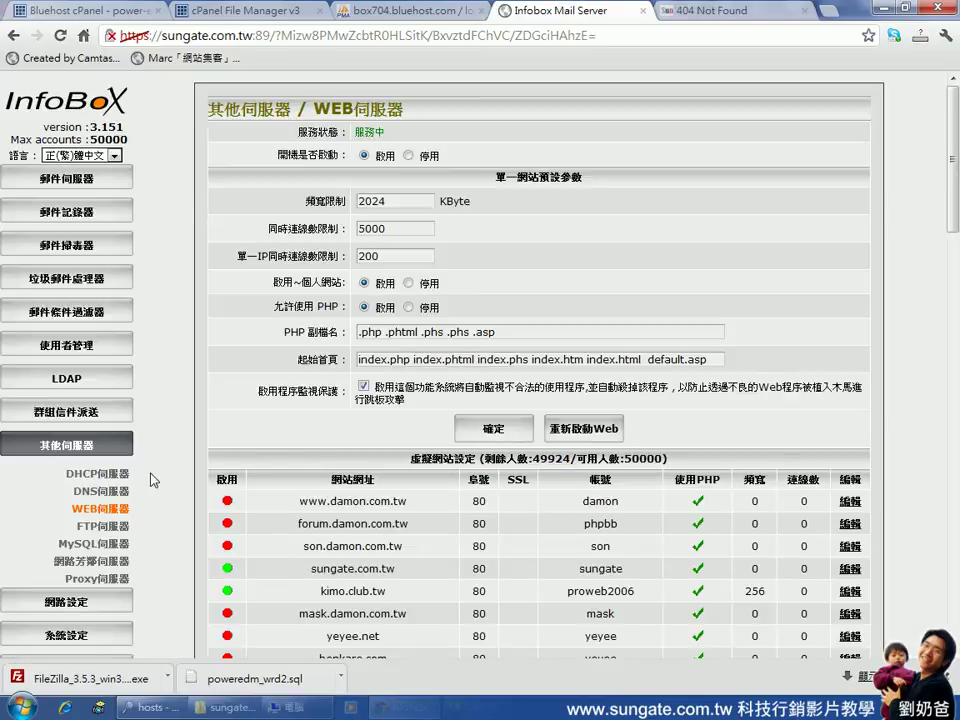
click(104, 346)
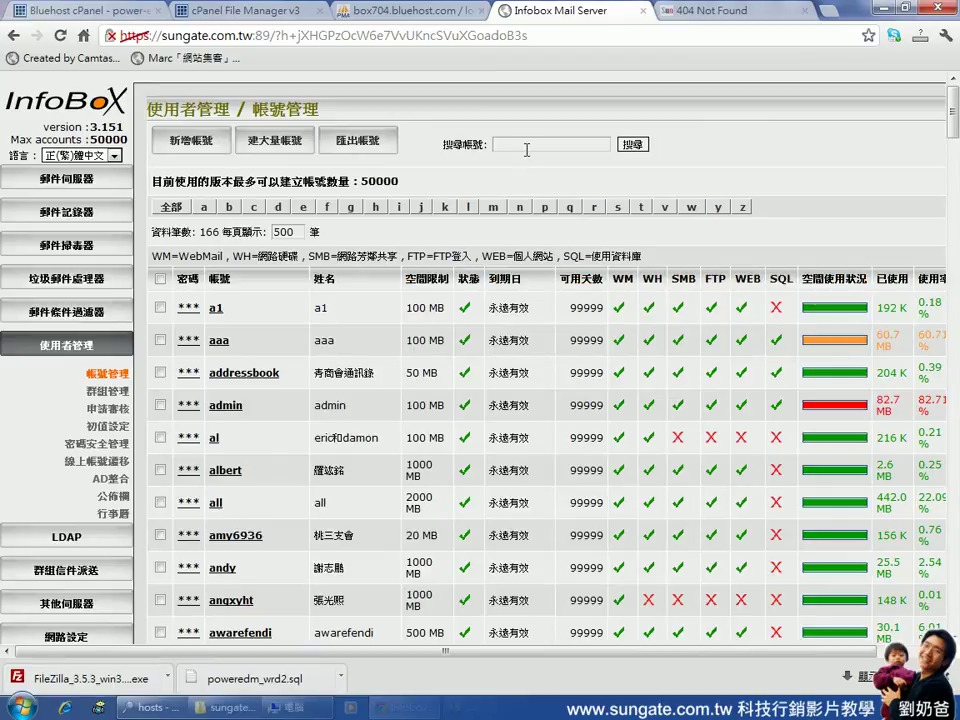
click(527, 145)
text(poweredm)
click(632, 145)
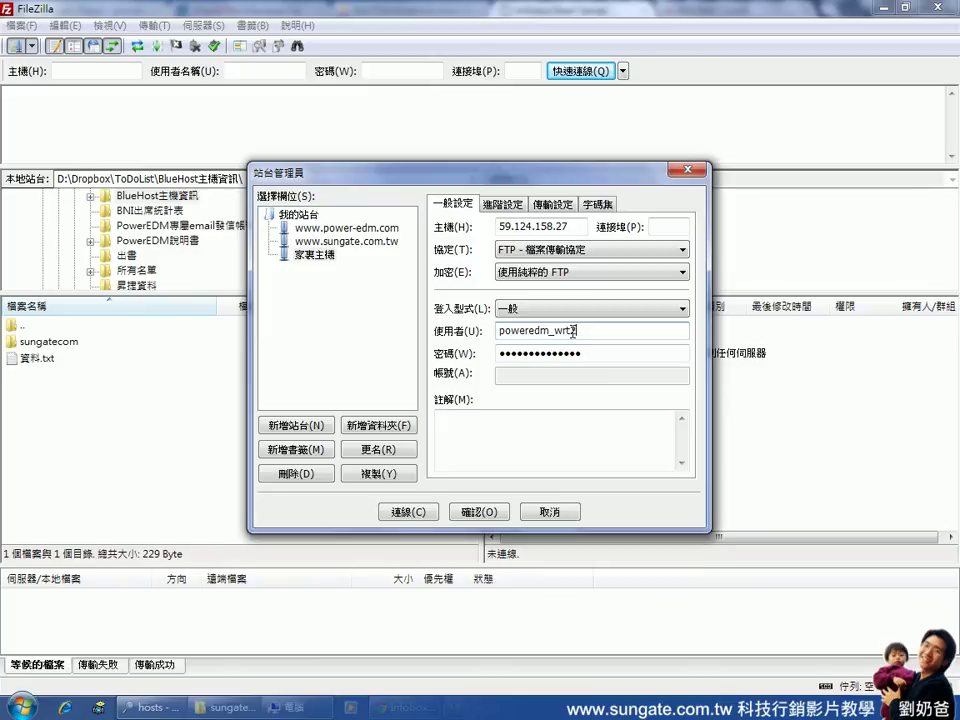
Fix the user-name typo, paste the account password, and connect to the 家裏主機 home server
click(572, 331)
key(BackSpace)
text(d)
key(Tab)
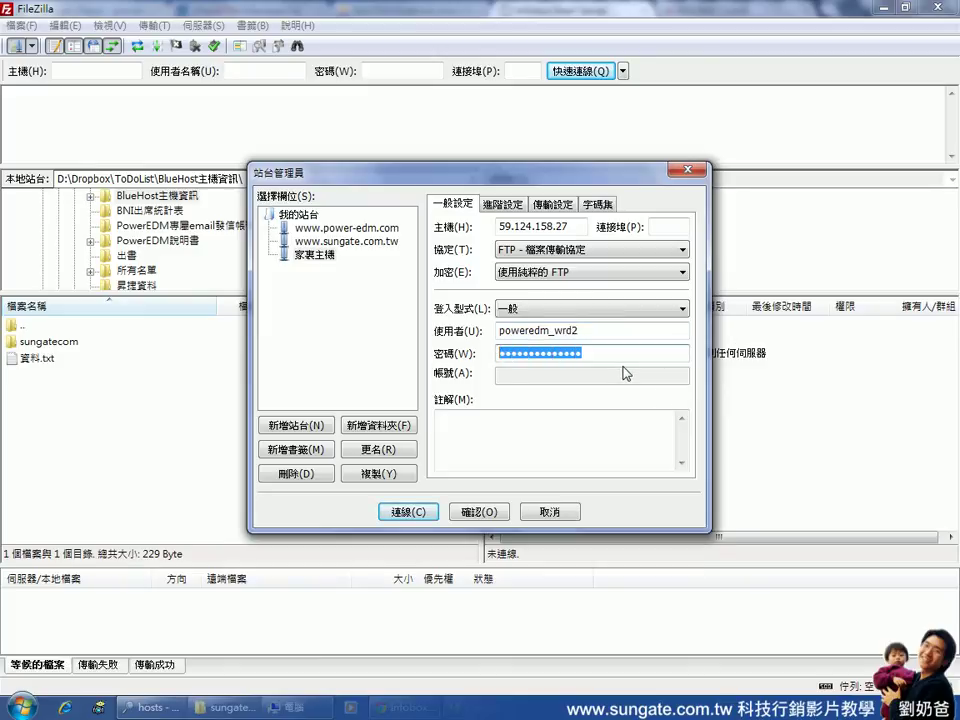
key(ctrl+v)
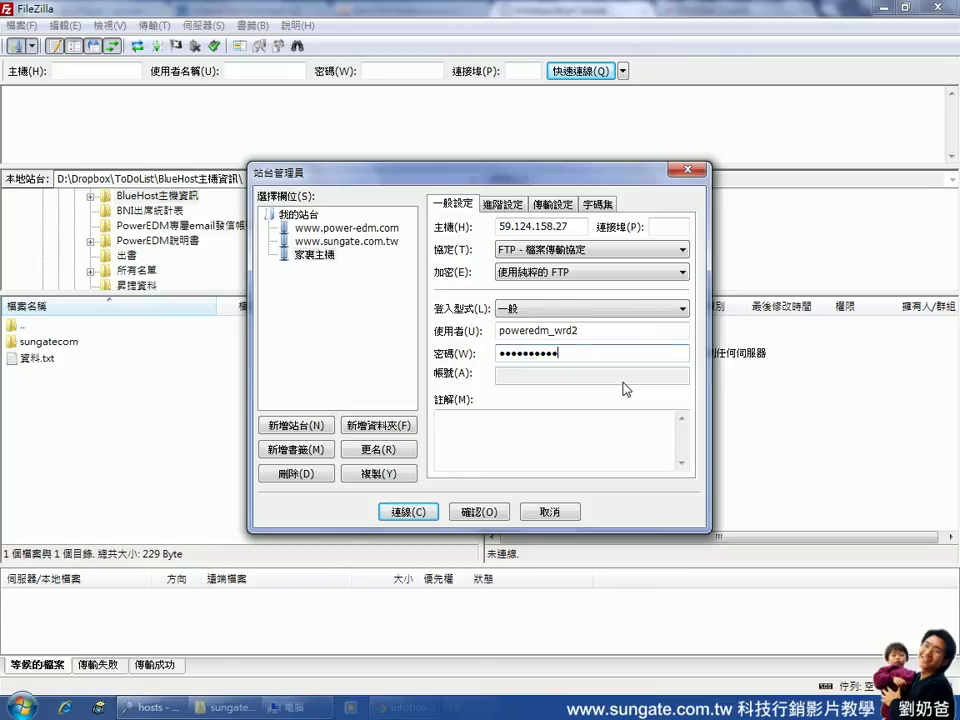
click(419, 514)
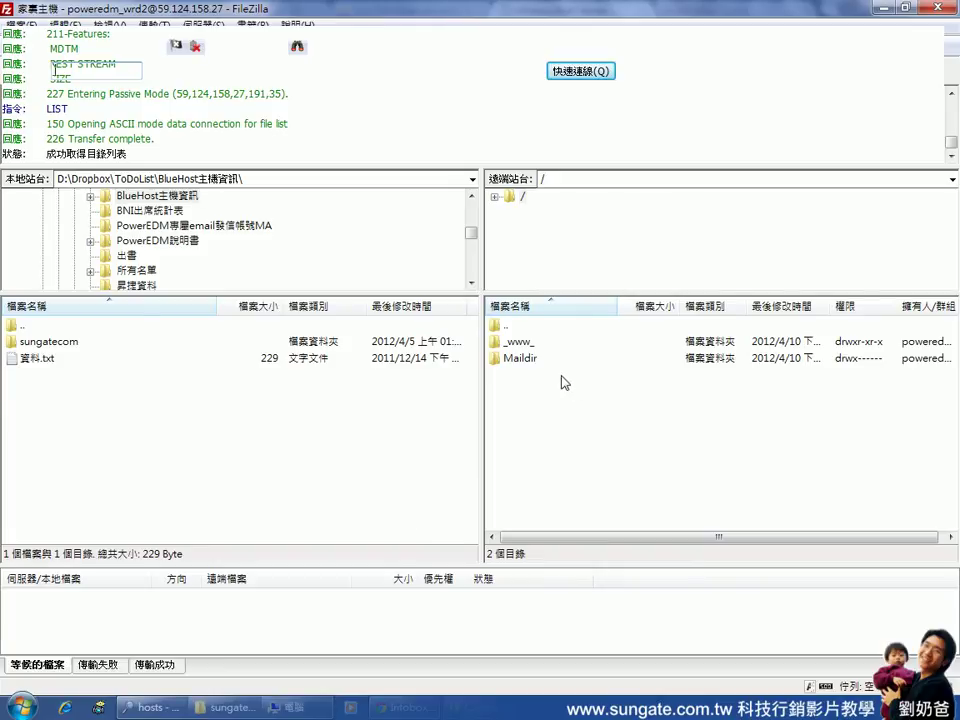
Delete index.html from the remote _www_ folder, then go back to the InfoBox Mail Server window
double_click(500, 345)
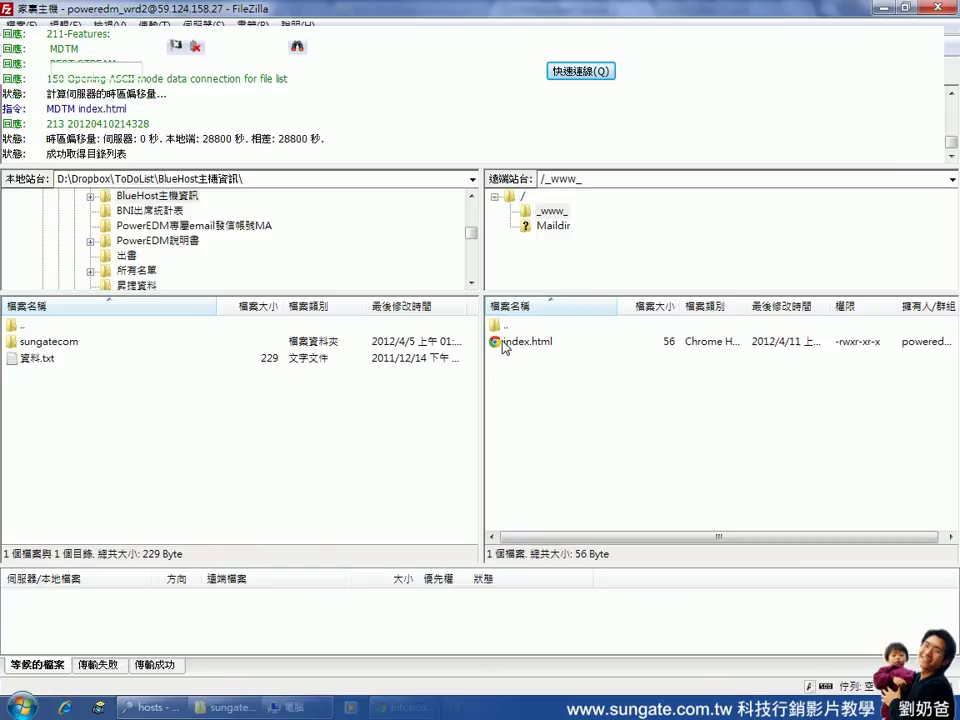
click(506, 350)
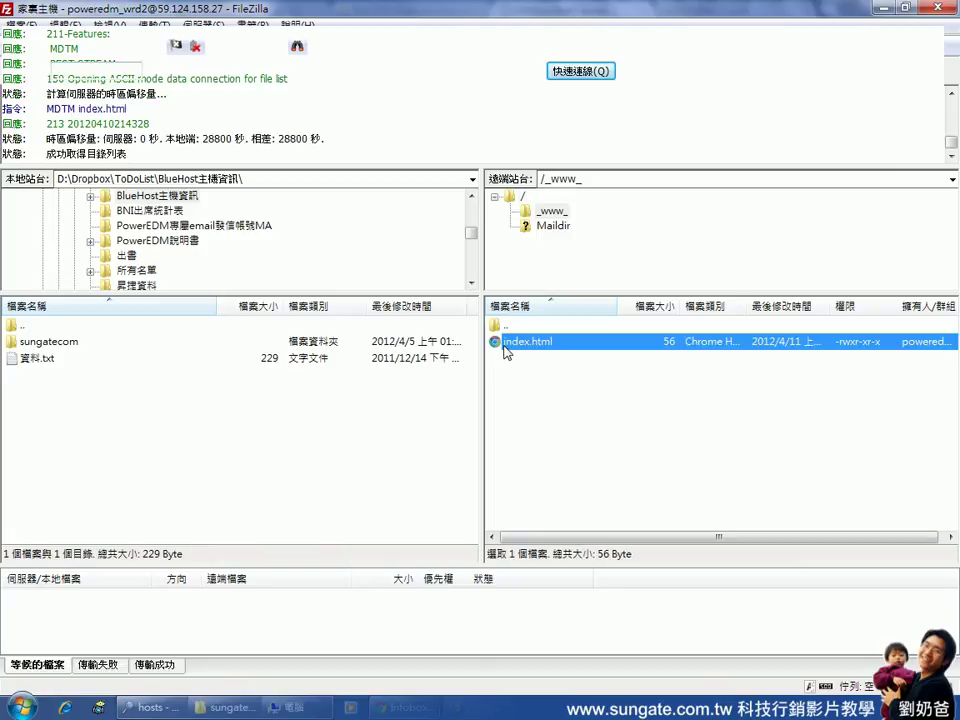
key(Delete)
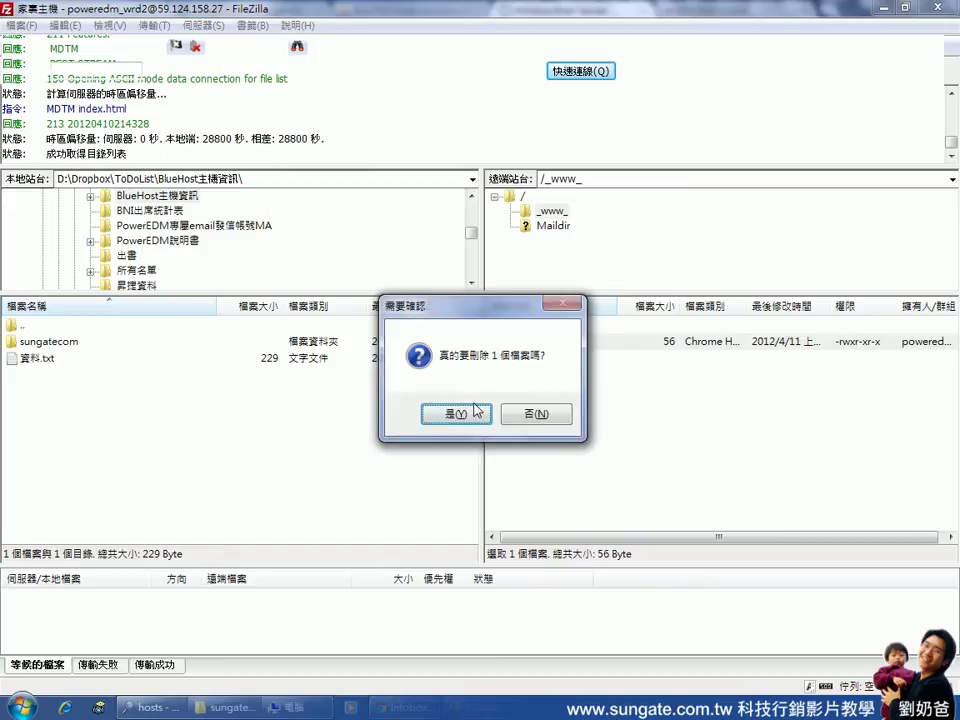
click(456, 415)
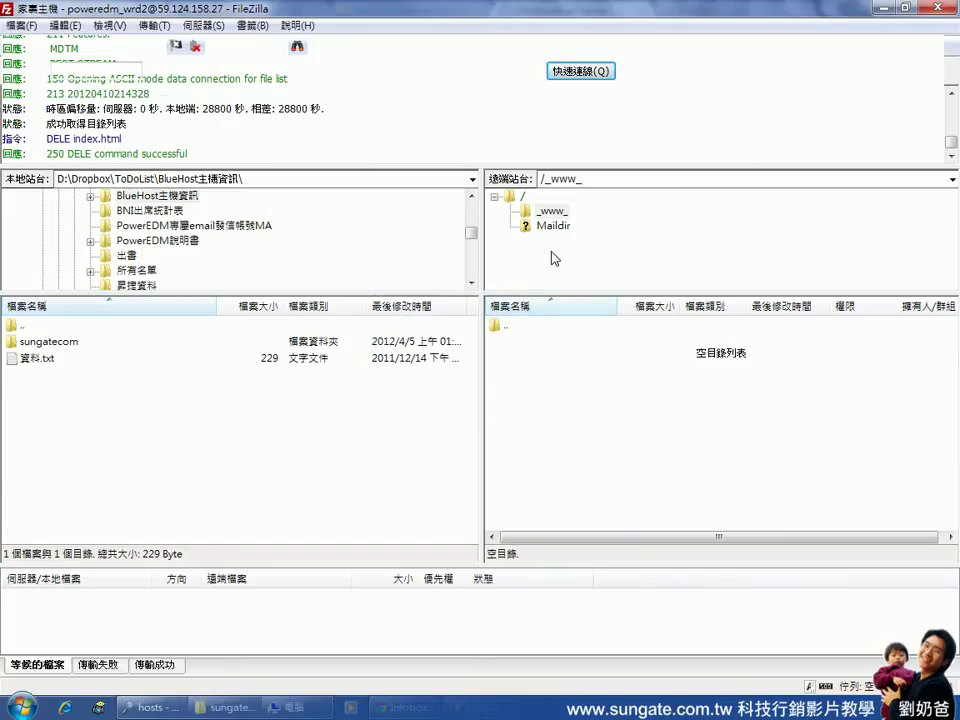
mouse_move(405, 707)
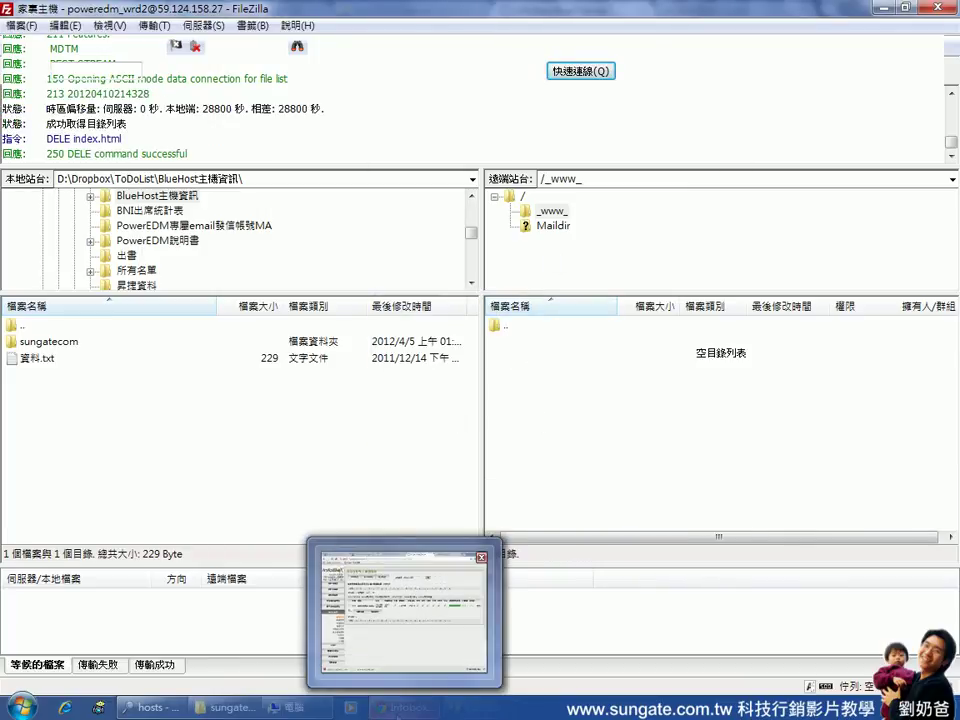
click(404, 612)
scroll(230, 455, down, 3)
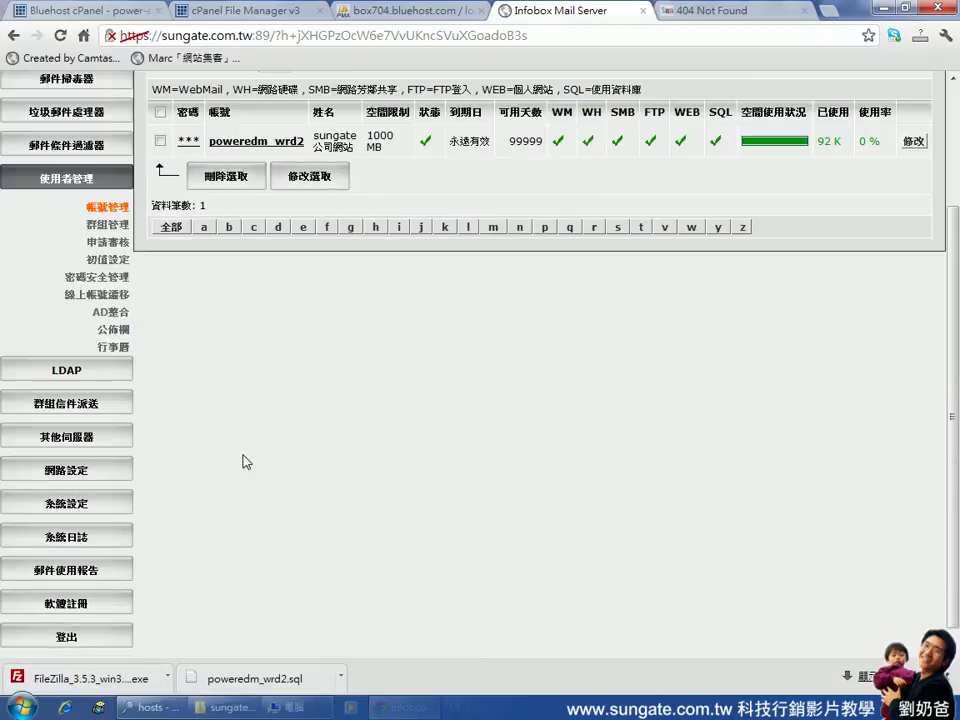
click(87, 446)
click(110, 515)
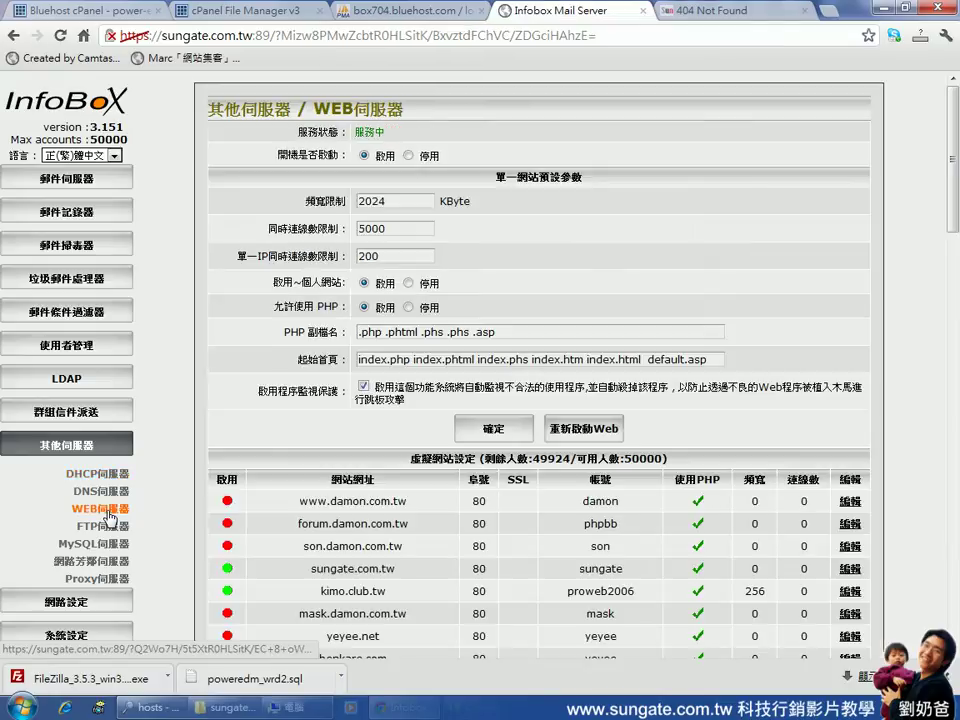
scroll(563, 323, down, 13)
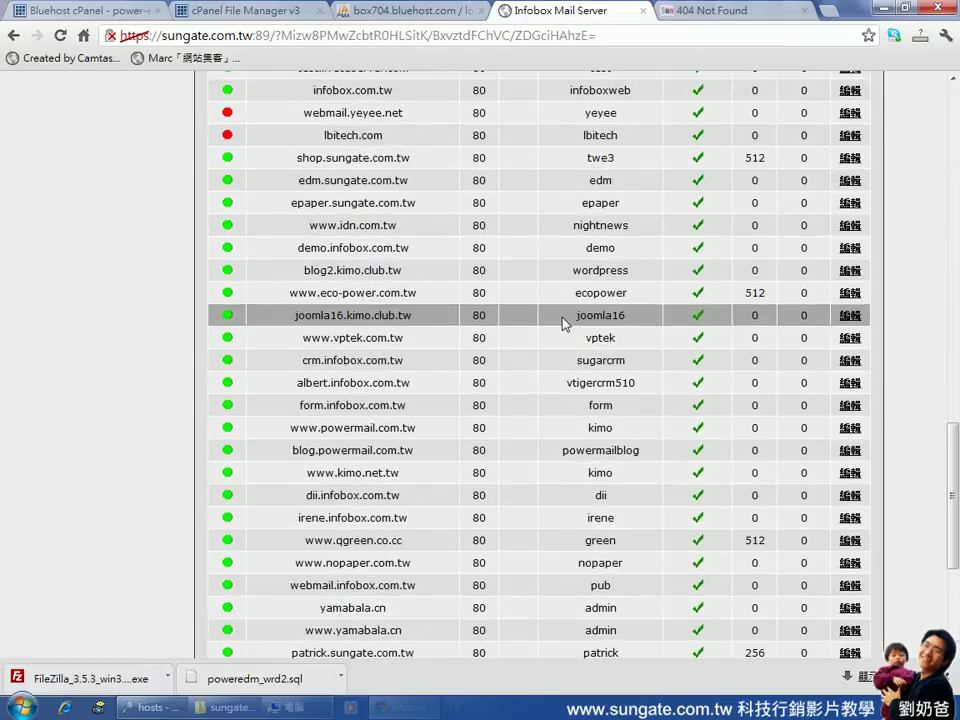
scroll(563, 323, down, 3)
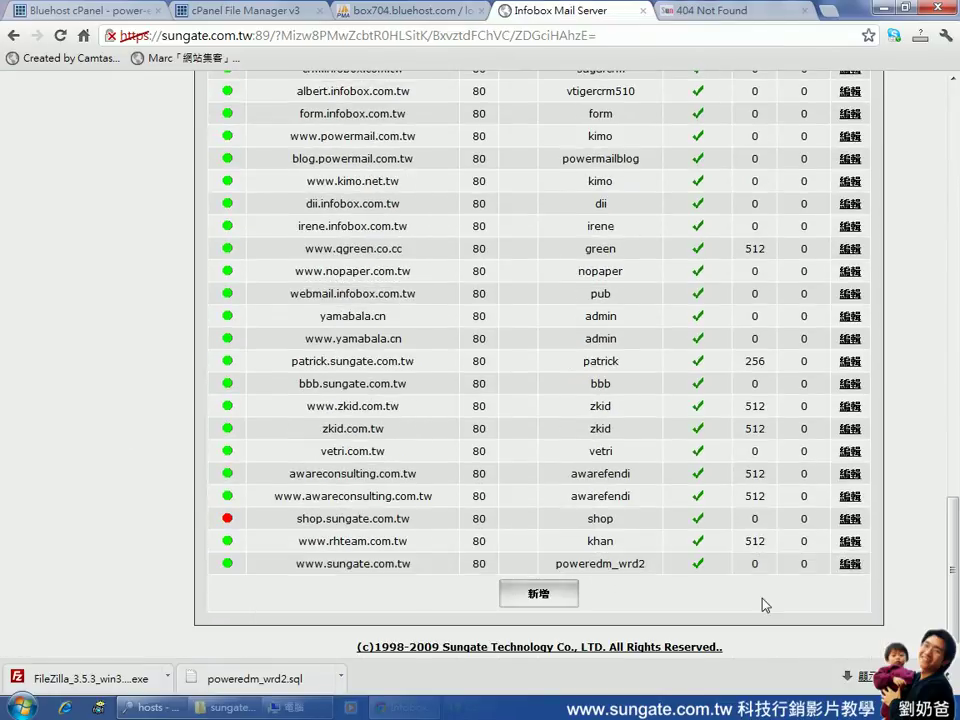
click(850, 564)
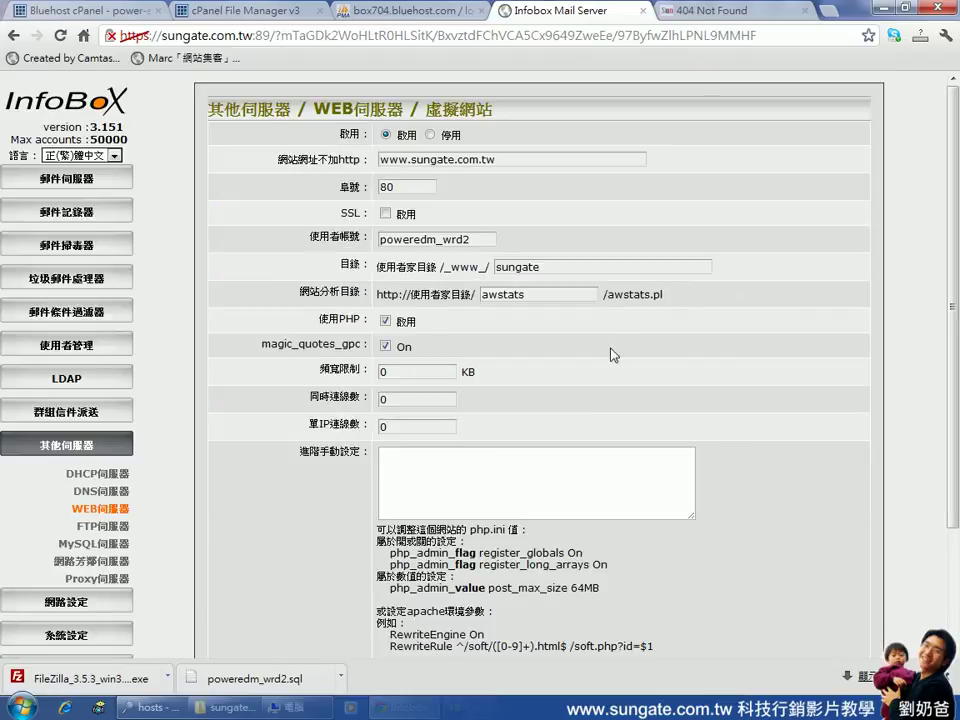
Confirm the site directory is sungate under /_www_/, then bring FileZilla back to the front
drag(443, 271, 508, 271)
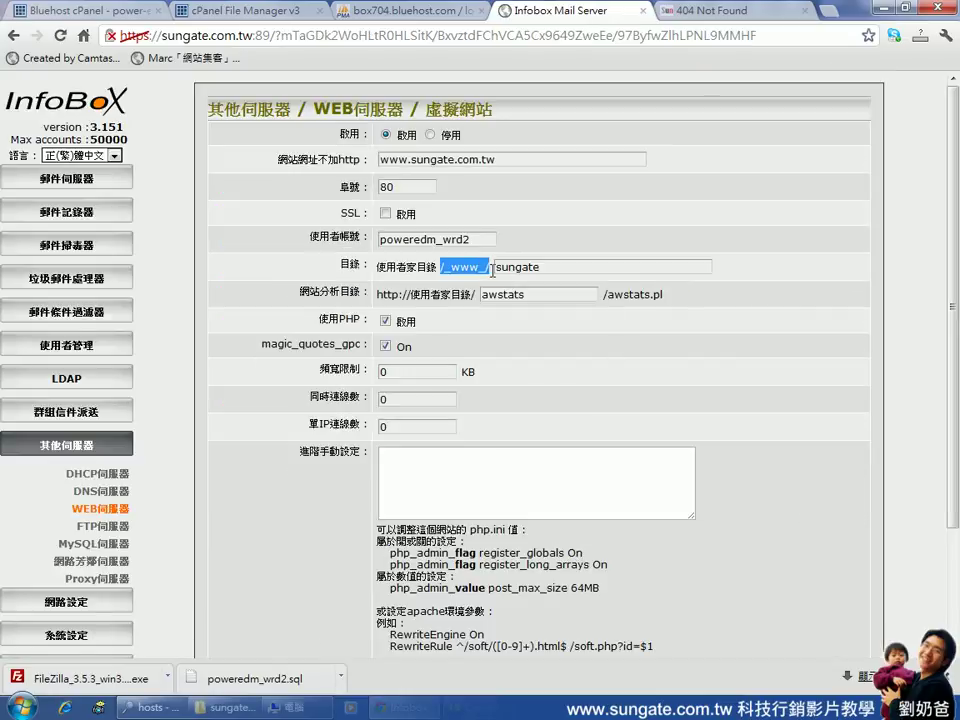
double_click(566, 272)
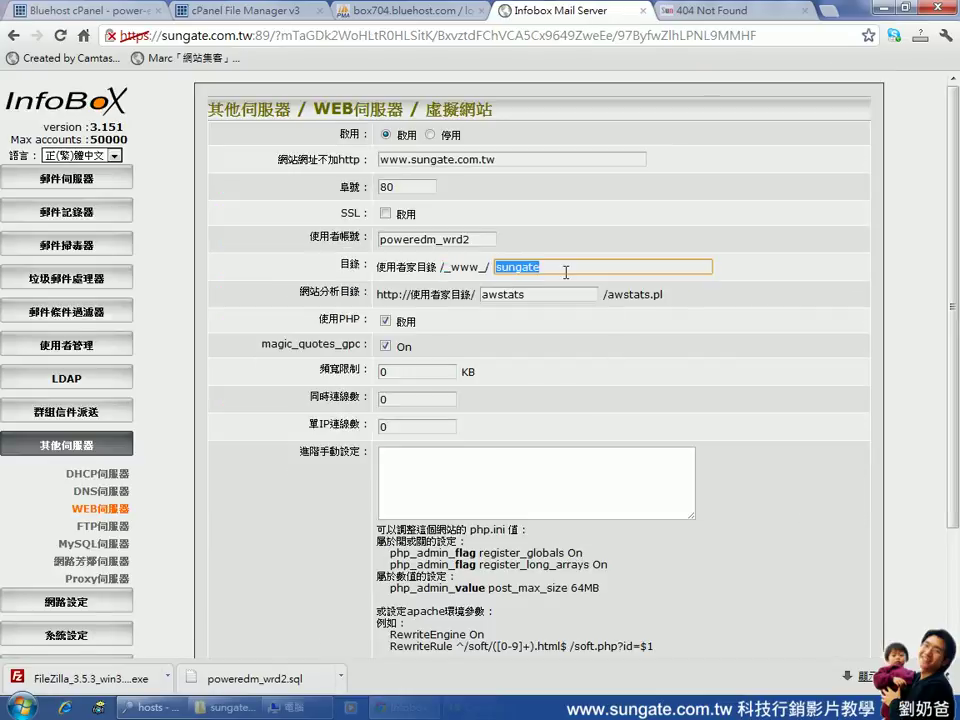
click(569, 272)
double_click(570, 272)
click(570, 272)
double_click(570, 272)
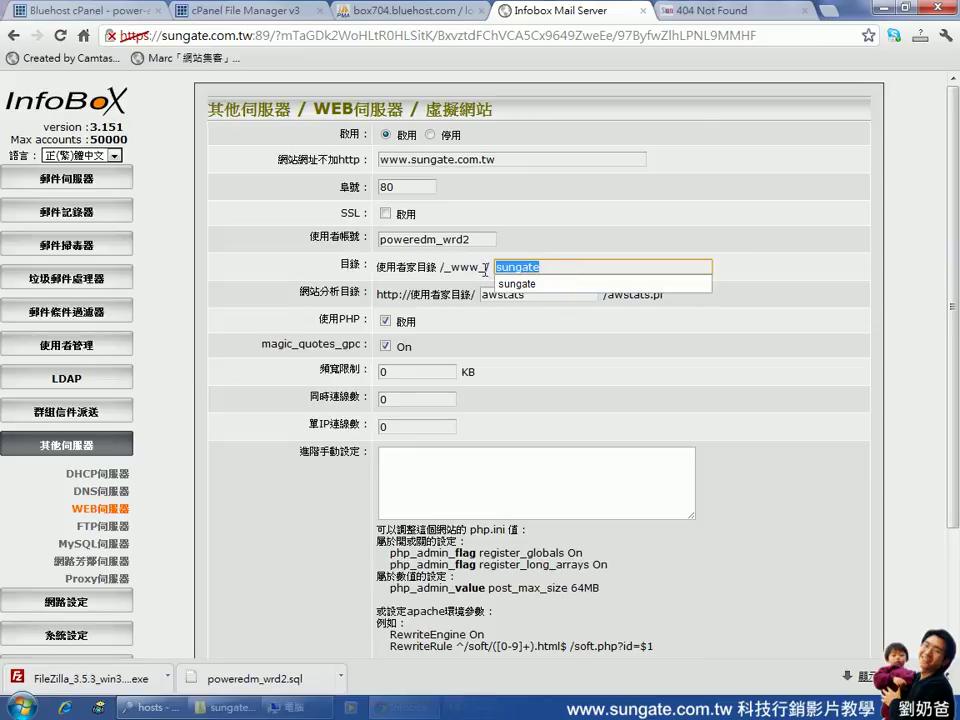
key(Down)
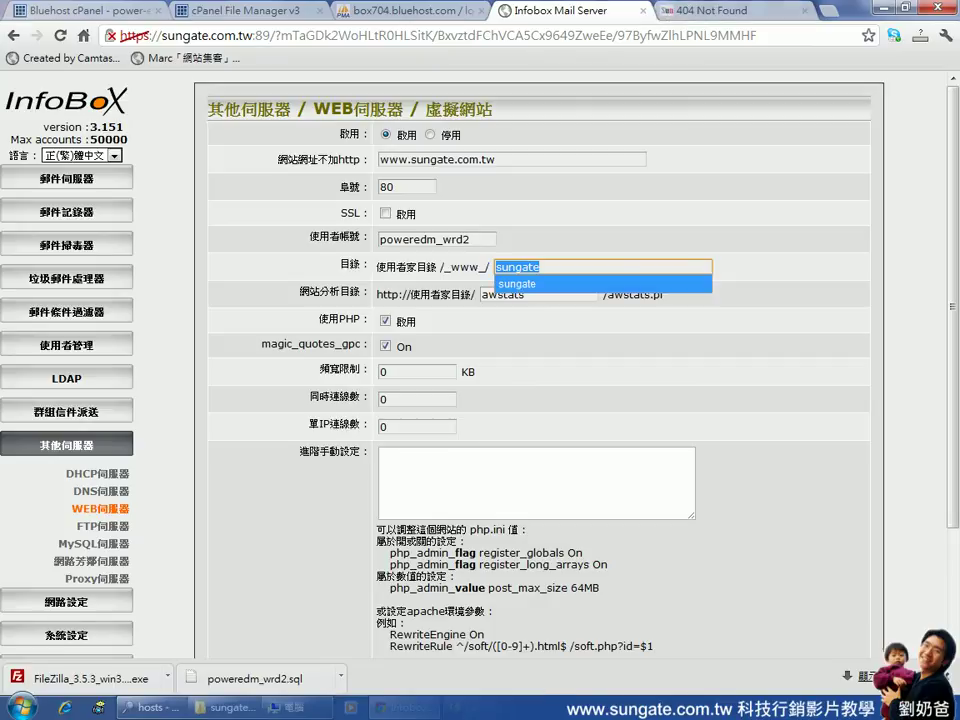
mouse_move(700, 707)
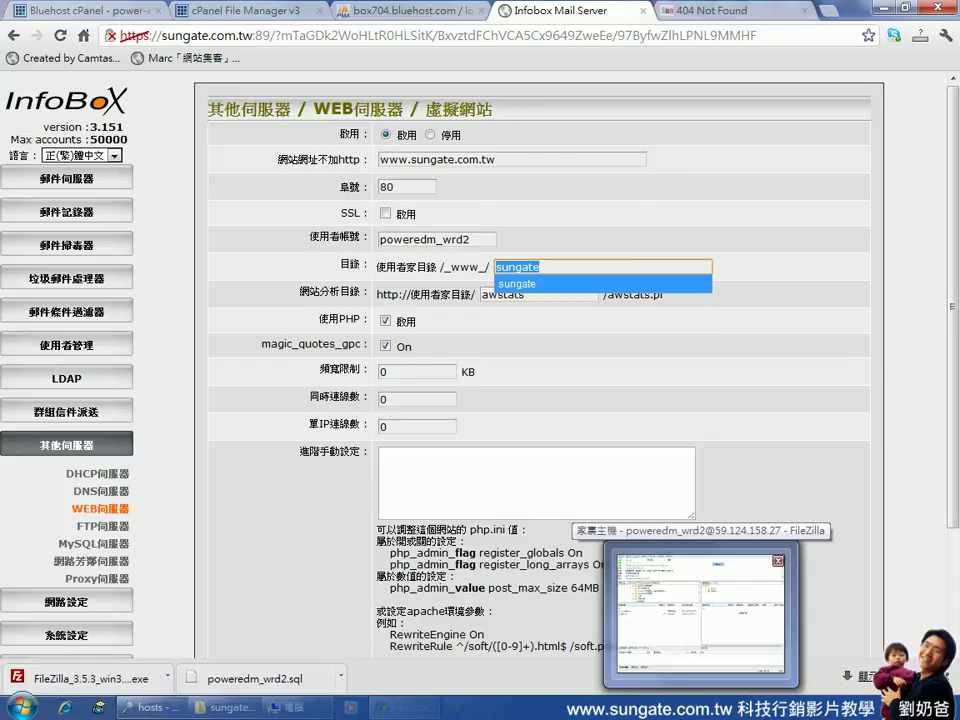
click(700, 610)
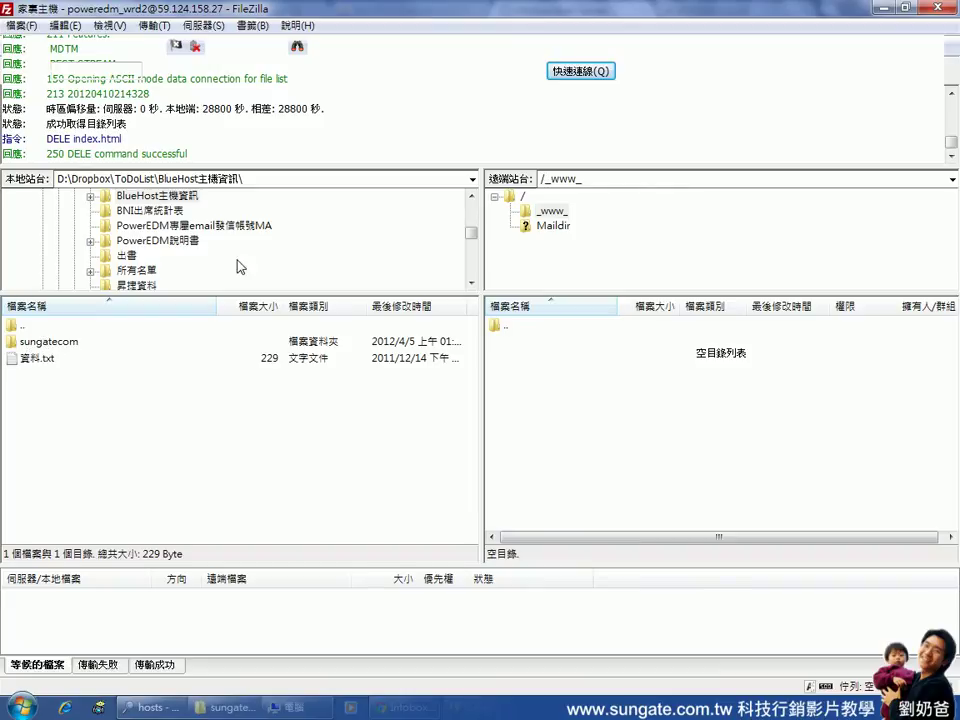
Make a new remote folder named sungate inside /_www_ and open it
right_click(513, 361)
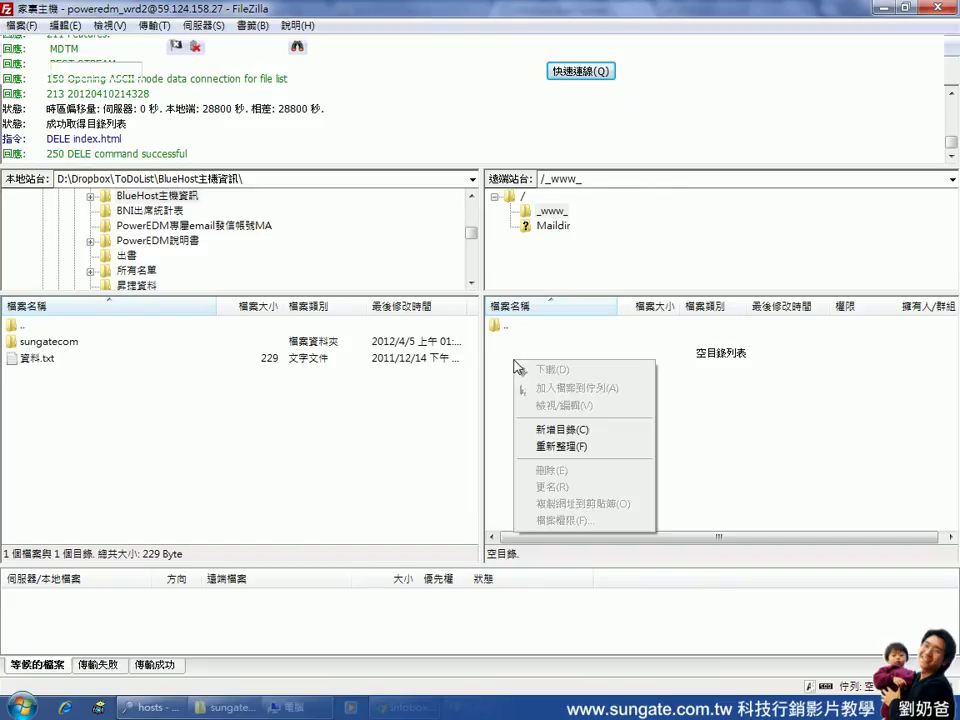
click(597, 436)
text(sungate)
key(Return)
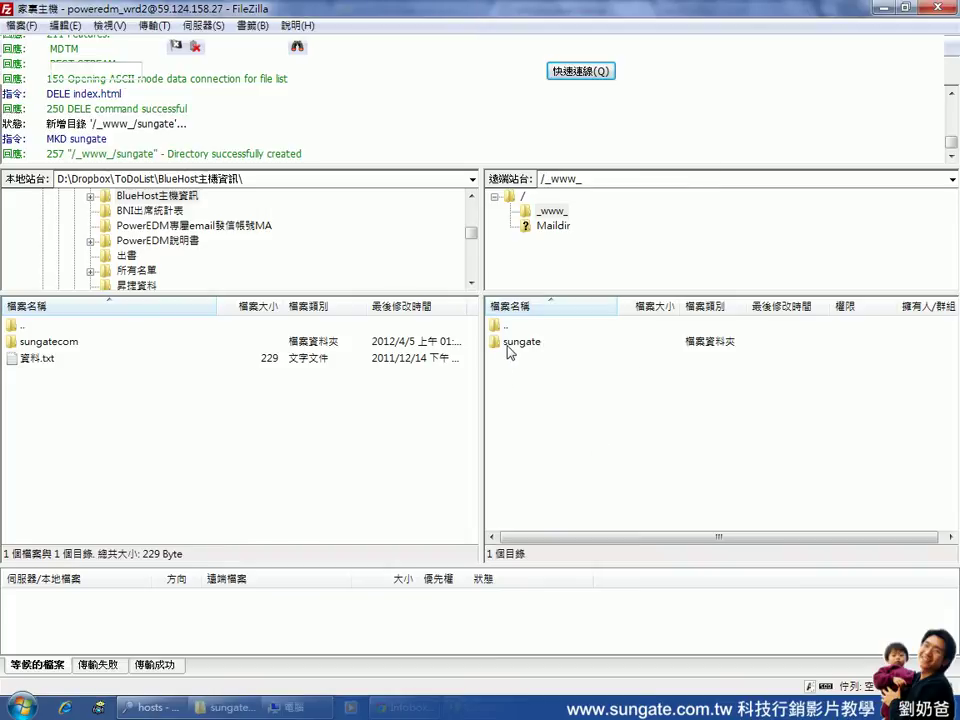
double_click(509, 345)
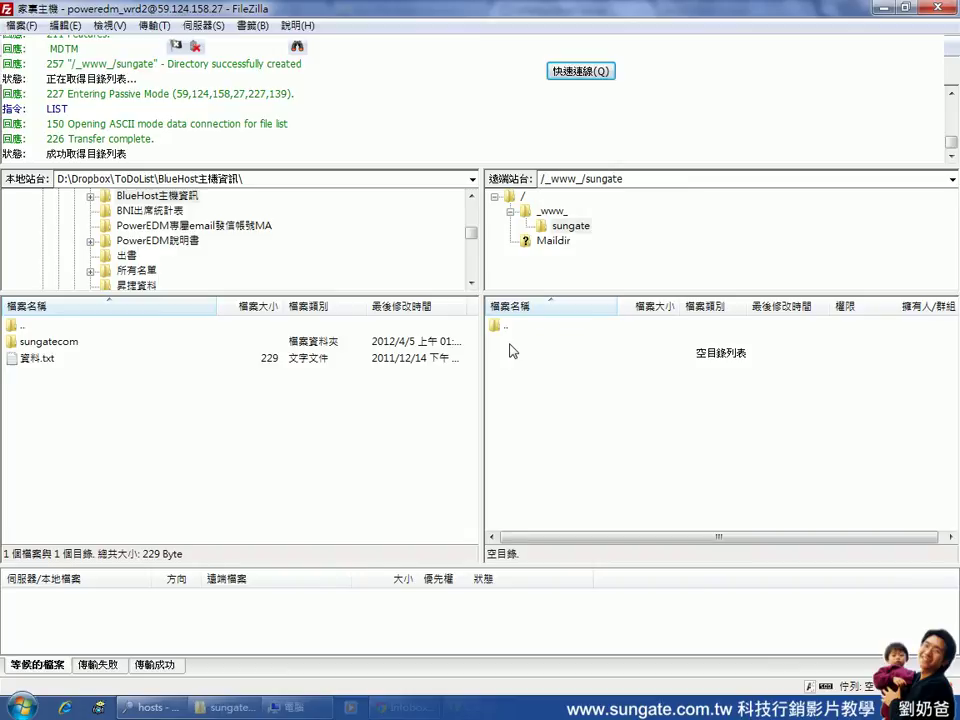
Browse the local pane to D:\sungate網站資料\sungatecom\sungatecom
double_click(21, 329)
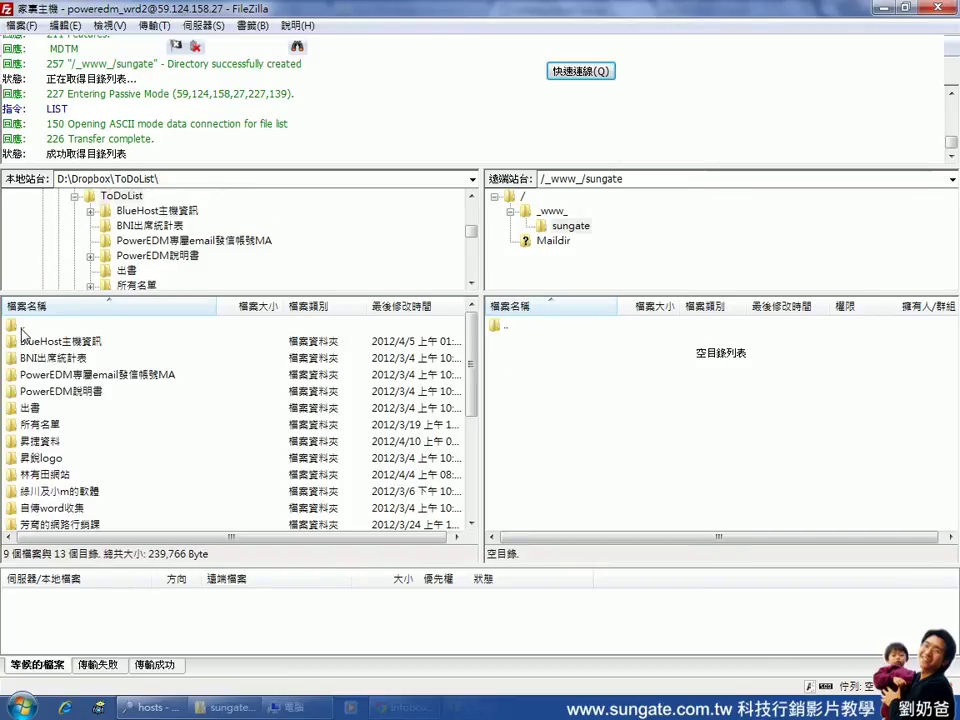
drag(474, 381, 470, 470)
scroll(470, 470, up, 3)
drag(470, 231, 469, 207)
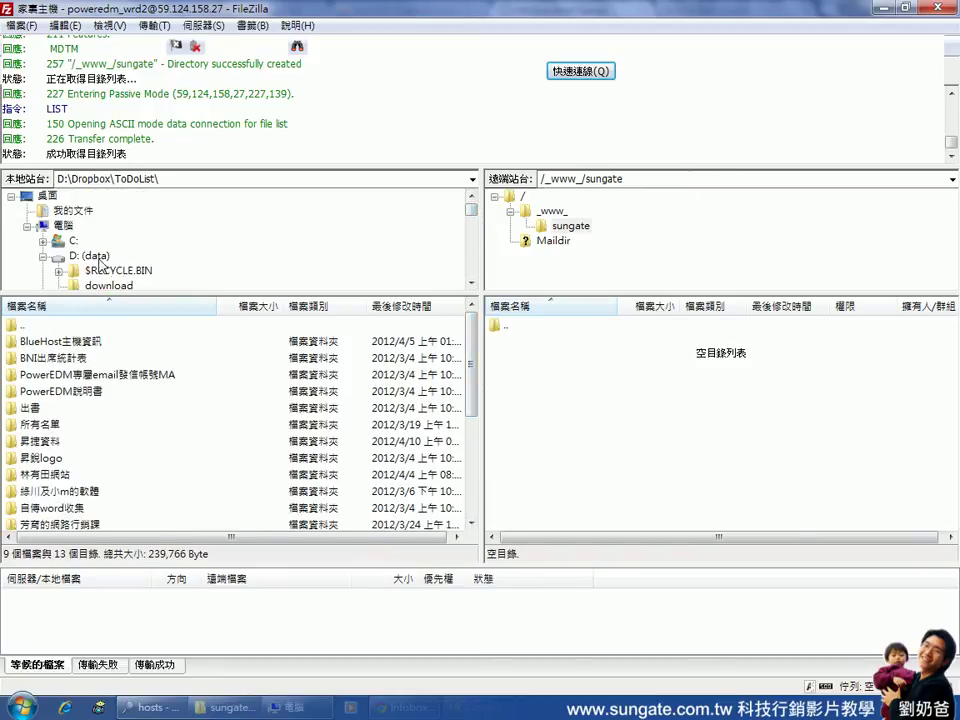
click(98, 257)
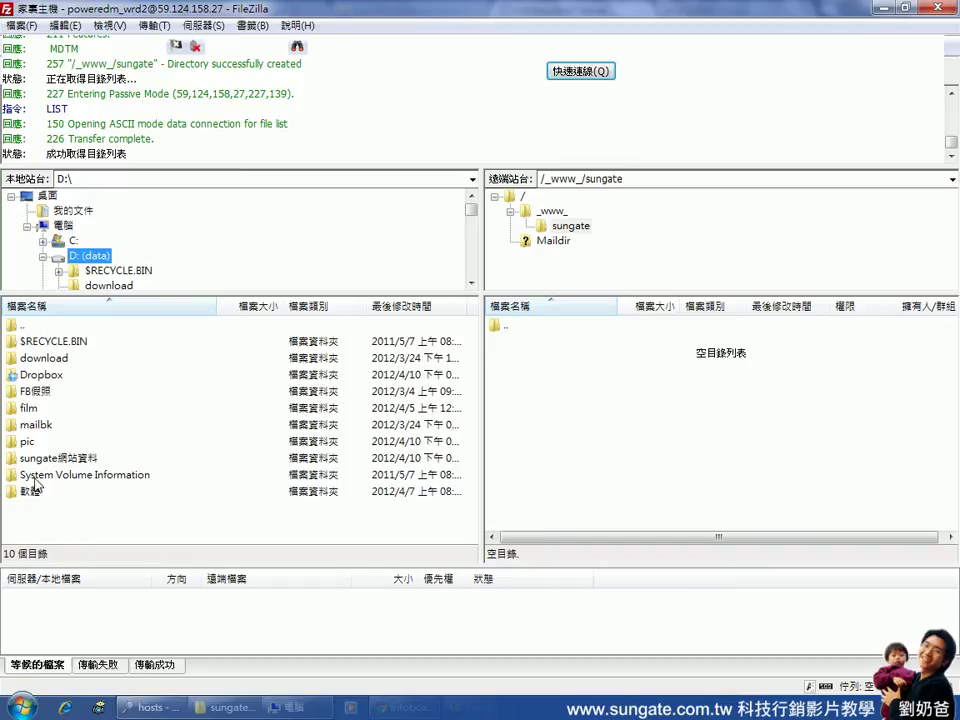
click(85, 462)
double_click(85, 462)
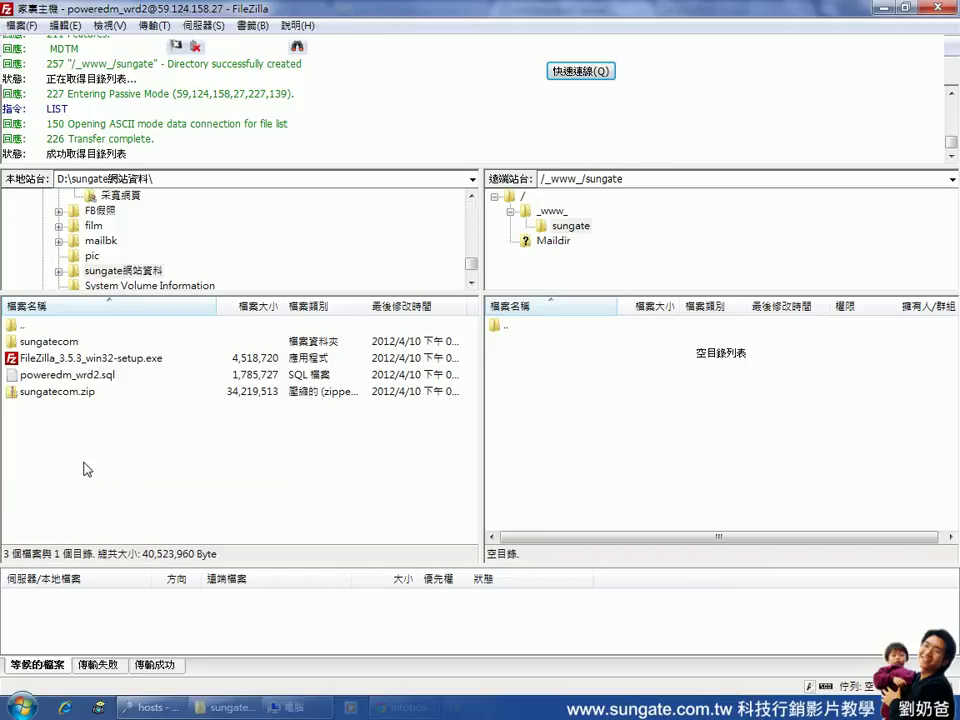
double_click(56, 343)
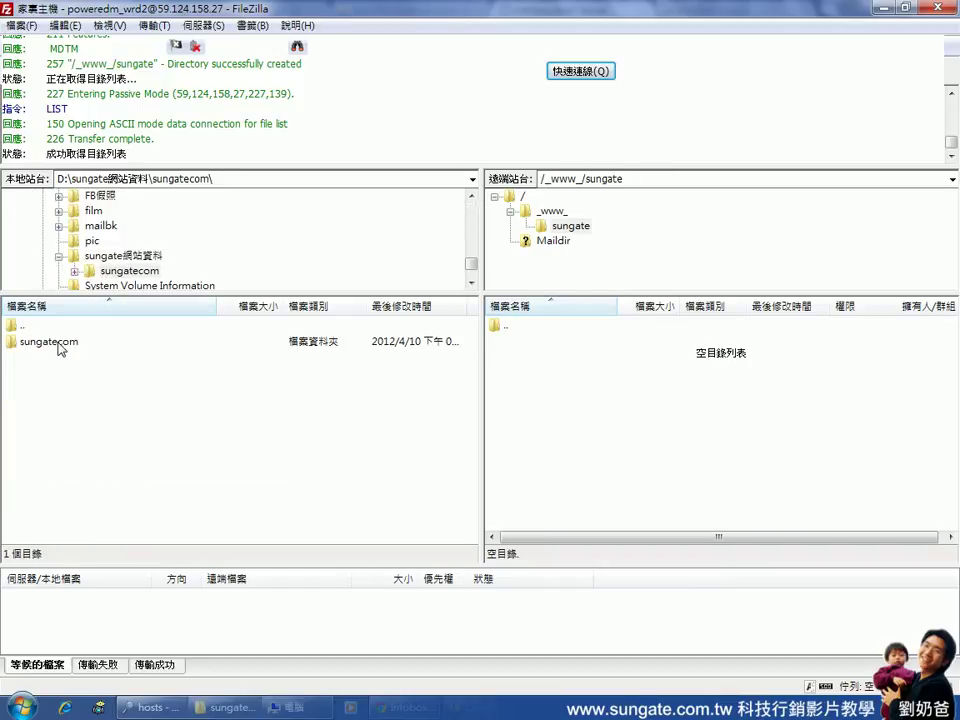
double_click(58, 343)
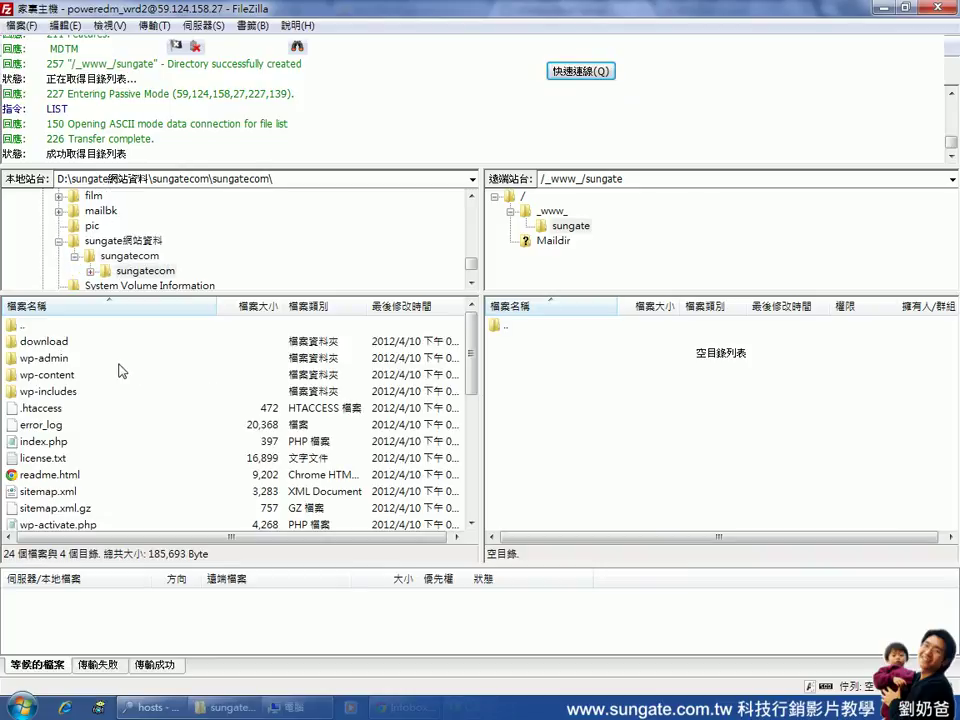
mouse_move(470, 376)
mouse_down()
mouse_move(469, 494)
mouse_move(470, 377)
mouse_up()
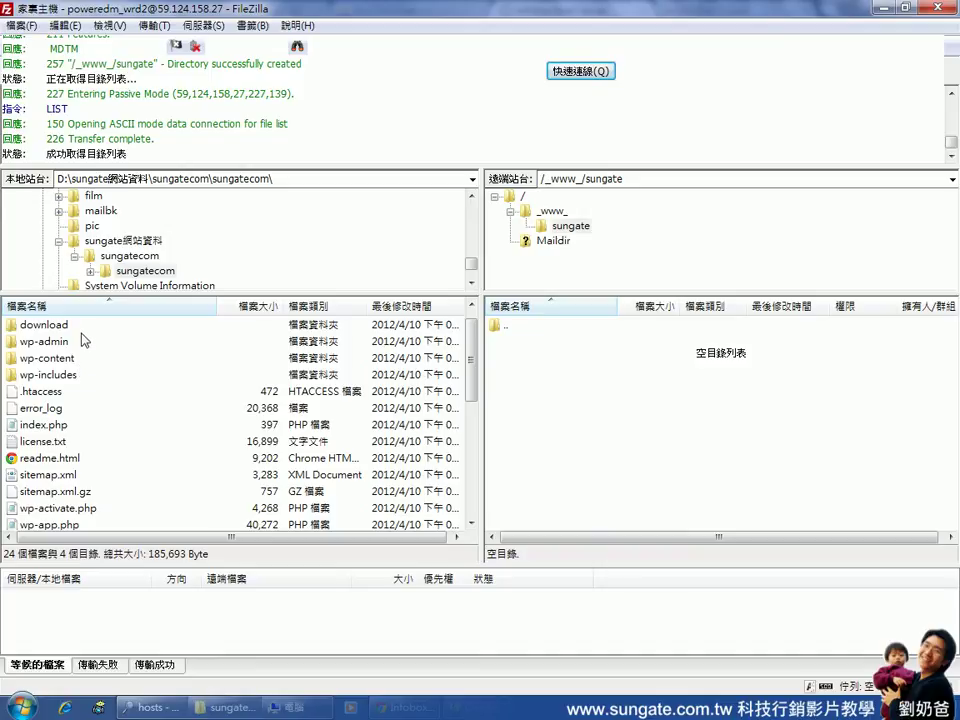
Select all local WordPress files and folders and drag them into the remote sungate folder
click(81, 333)
key(ctrl+a)
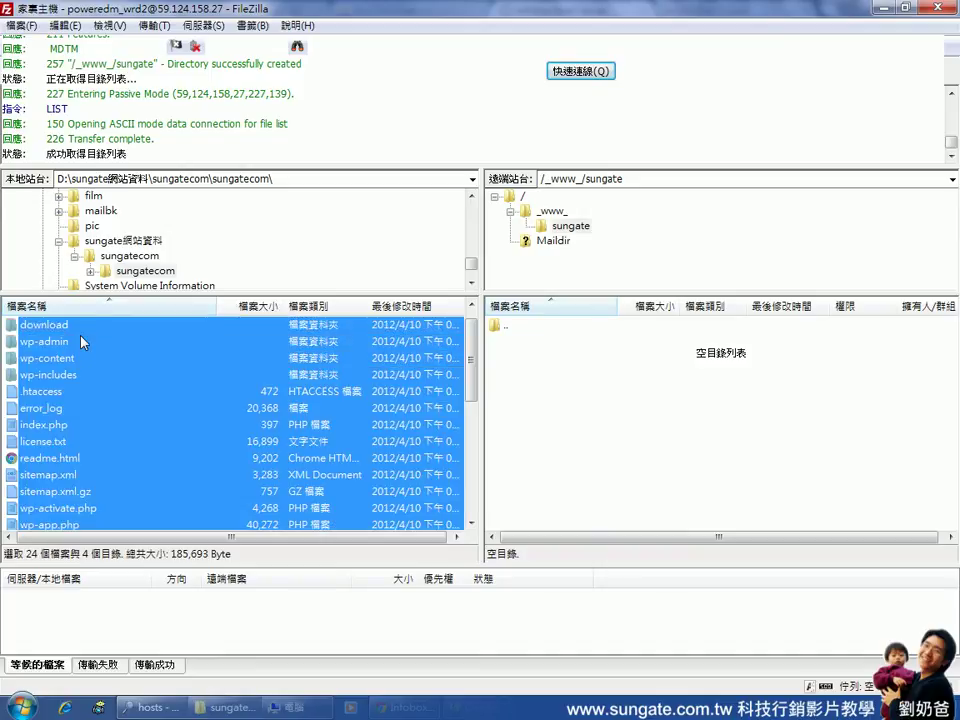
drag(58, 380, 618, 437)
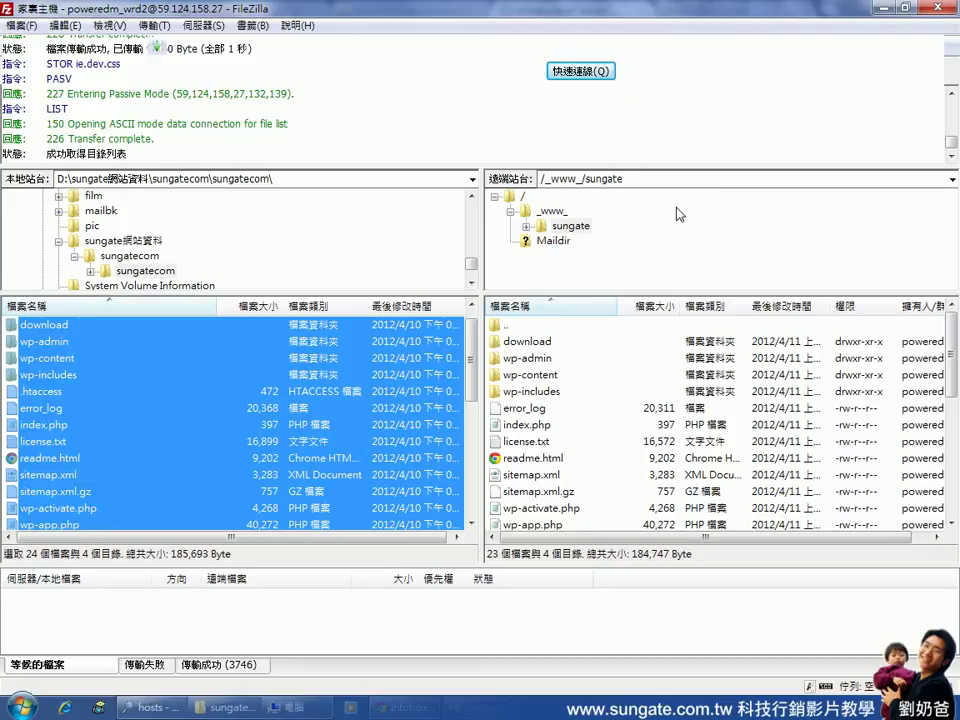
click(884, 8)
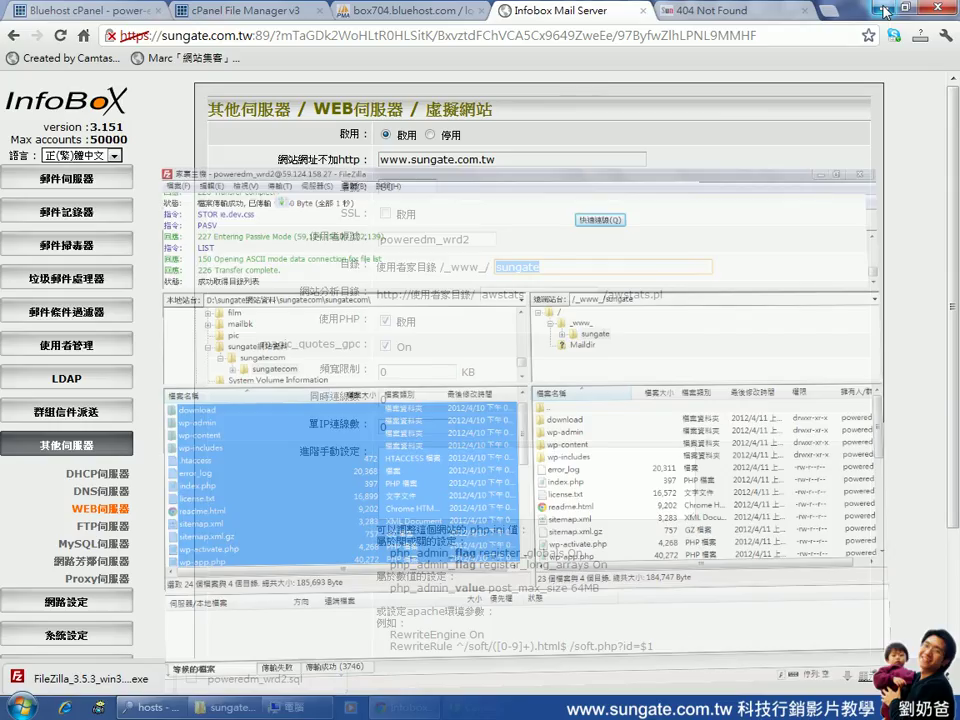
click(700, 10)
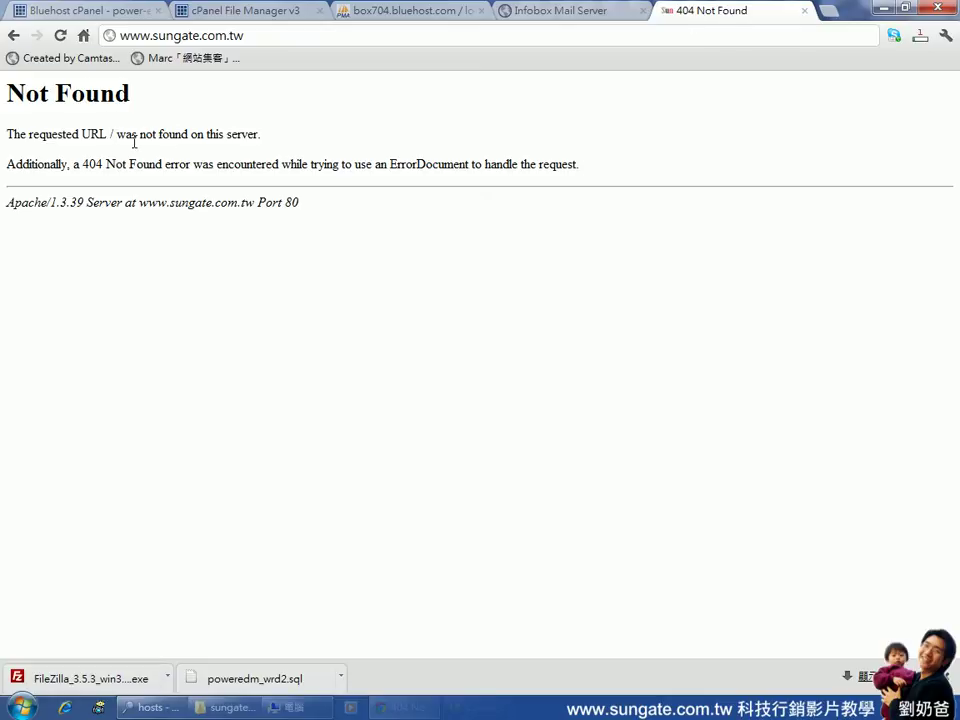
click(62, 36)
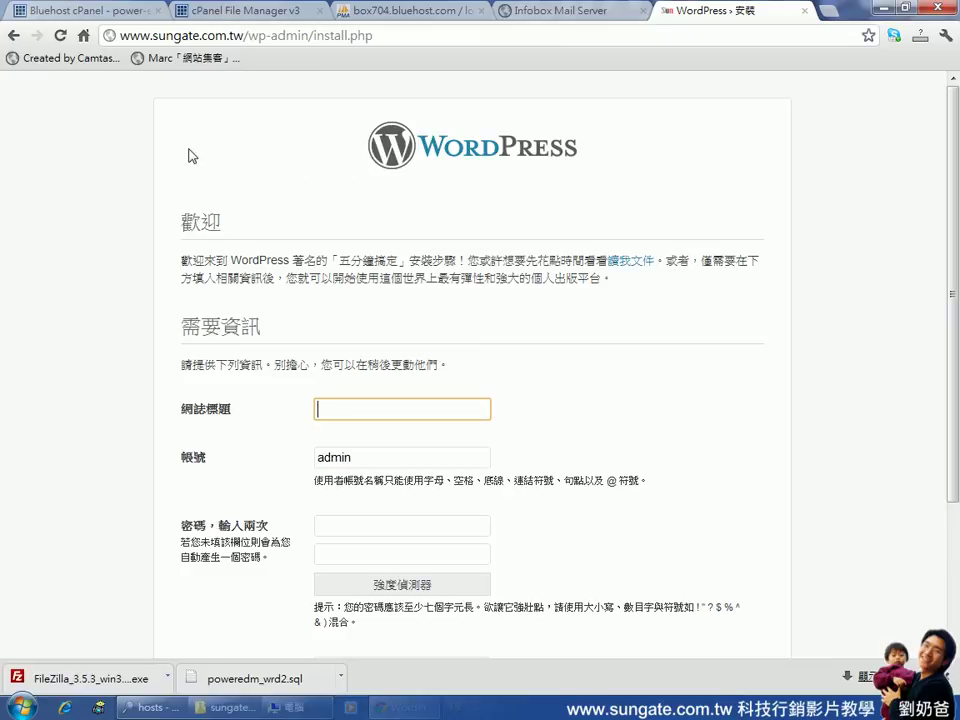
Scroll through the WordPress install form and select wp-admin/install.php in the address bar
scroll(189, 156, down, 2)
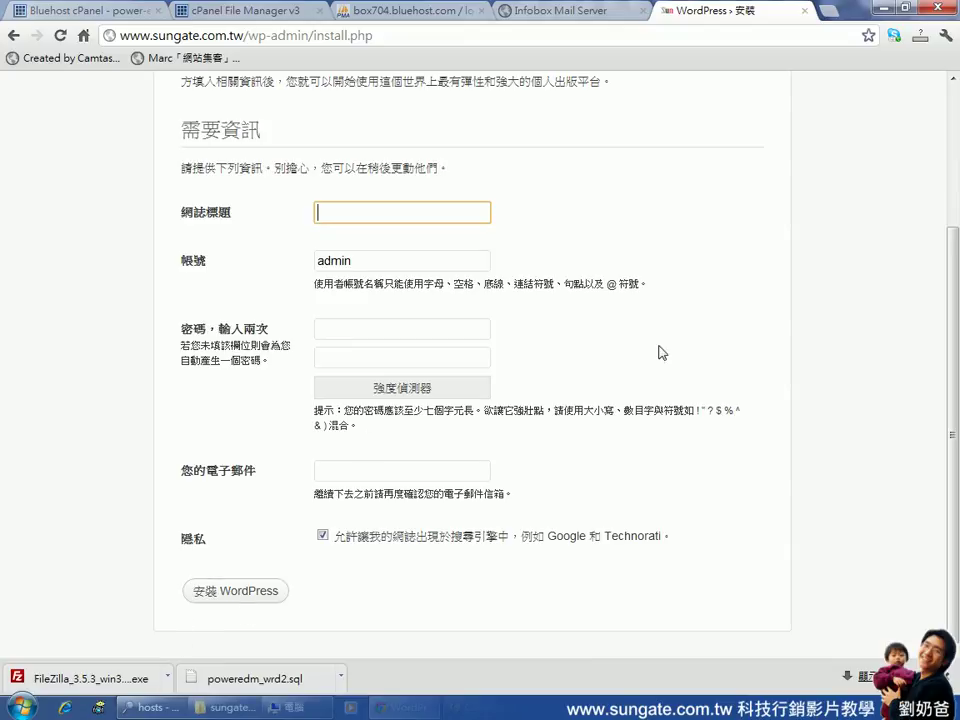
scroll(921, 369, up, 2)
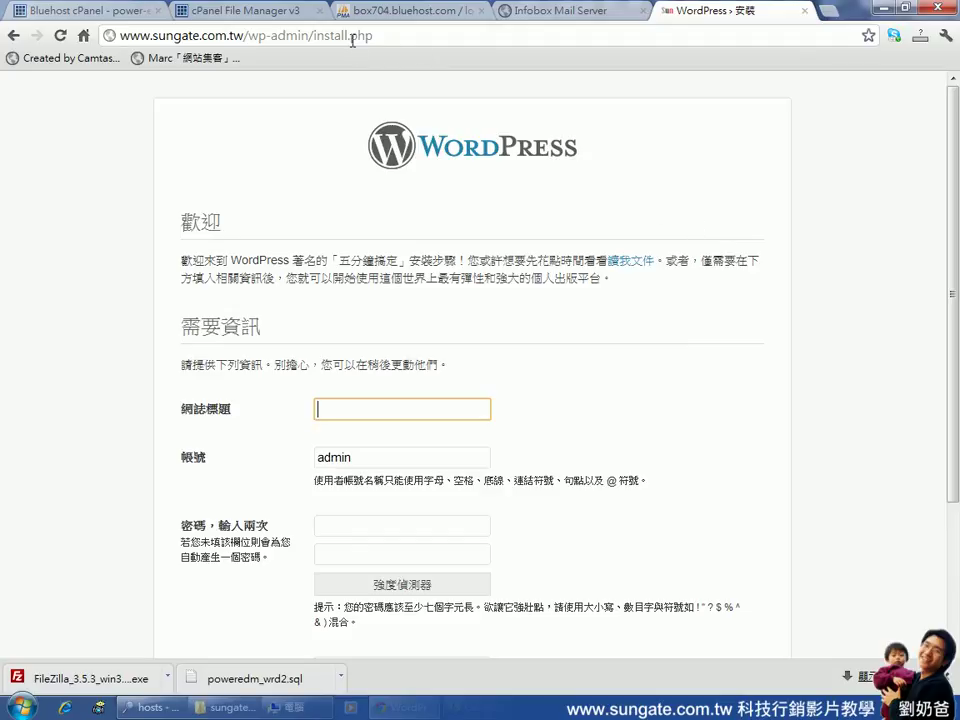
drag(381, 36, 225, 45)
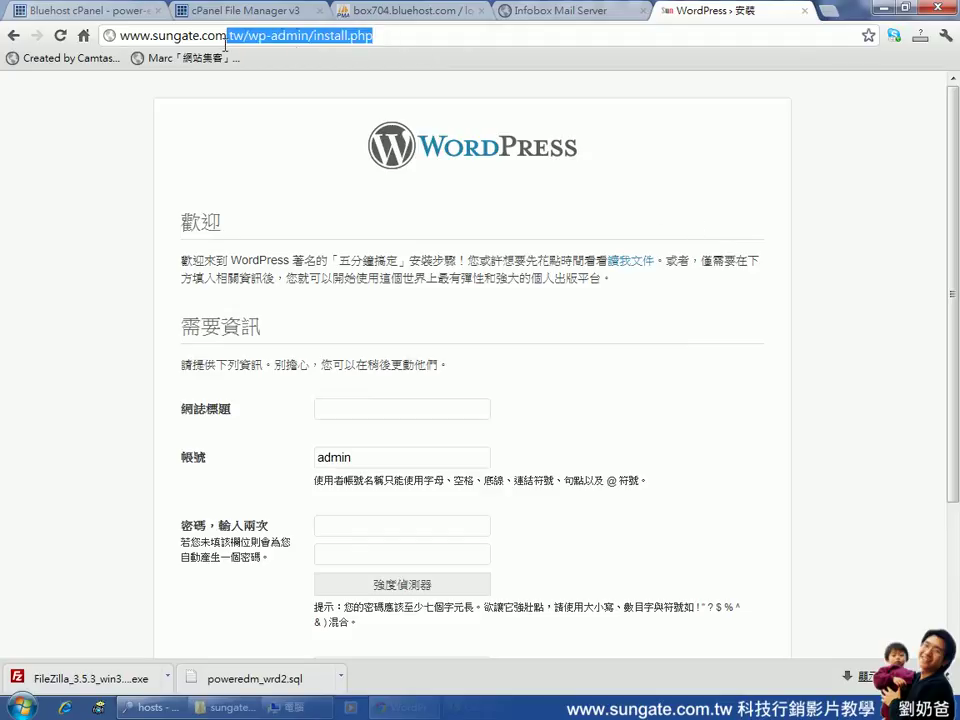
click(360, 40)
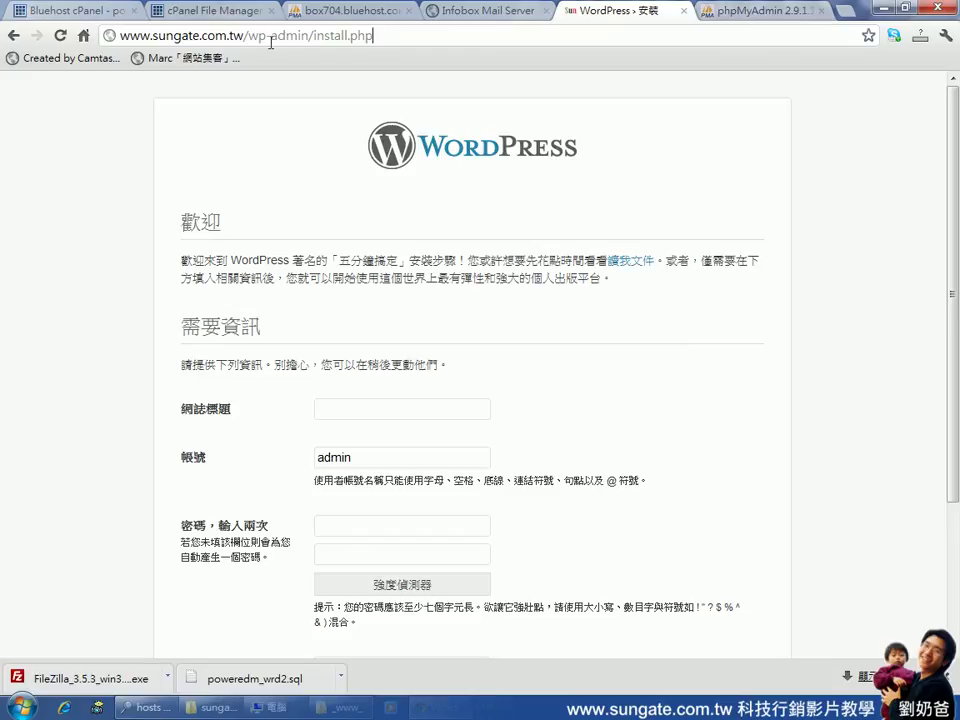
drag(247, 35, 511, 34)
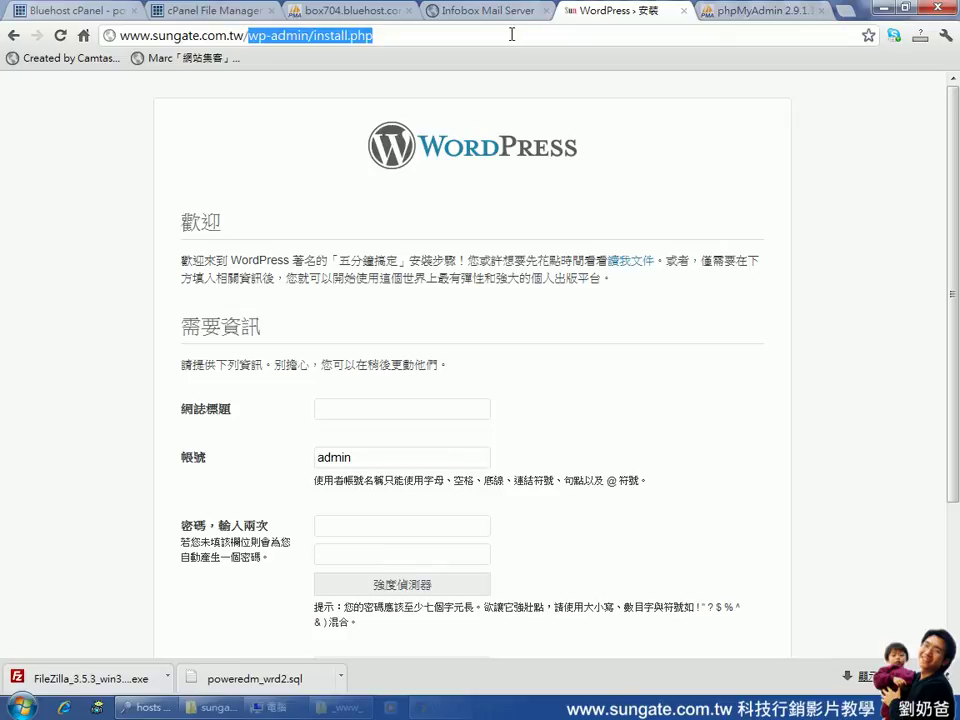